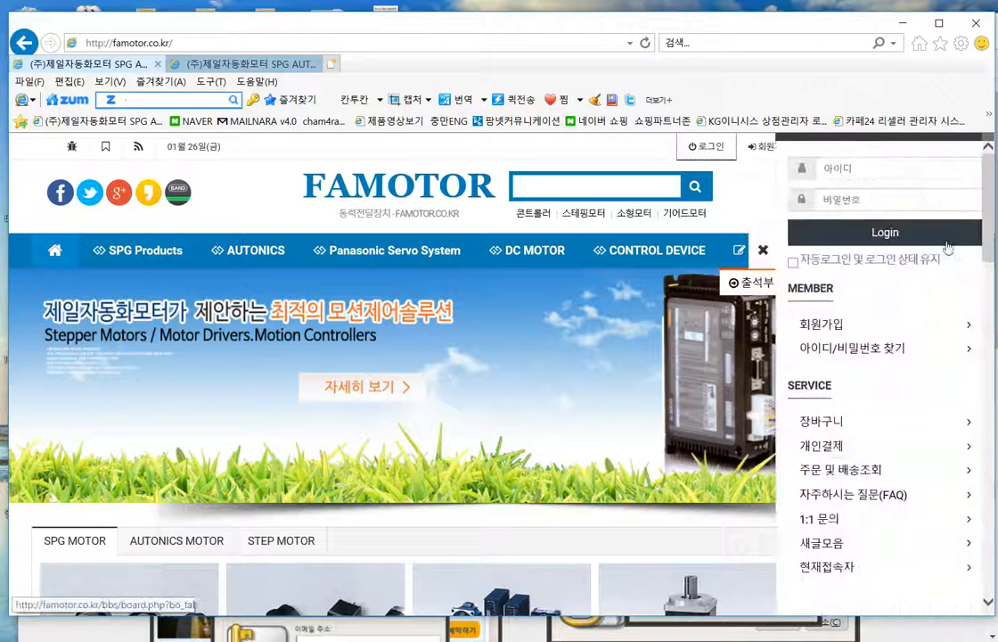
- Log in to the Famotor site as admin using the auto-filled password
left_click(893, 171)
type("admin")
key("Tab")
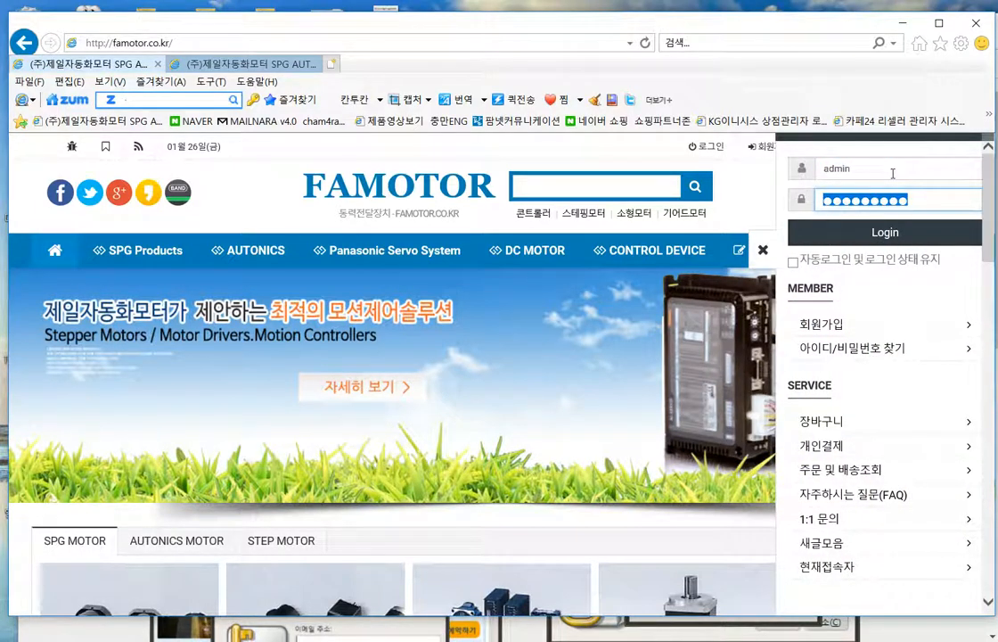
key("Return")
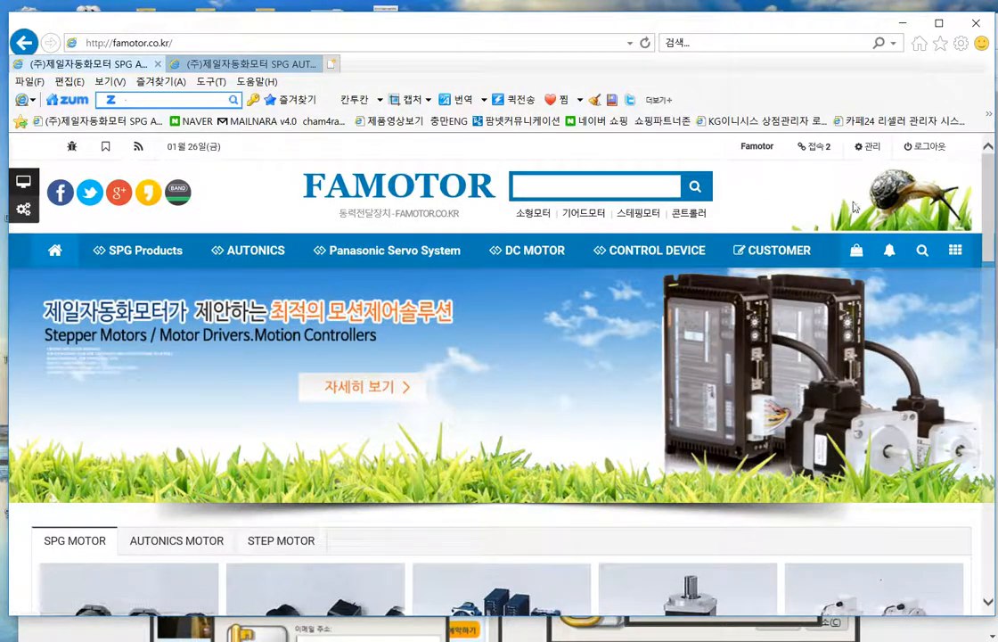
- Enter the admin area and open 쇼핑몰관리 › 분류관리 to list the 26 categories
left_click(866, 149)
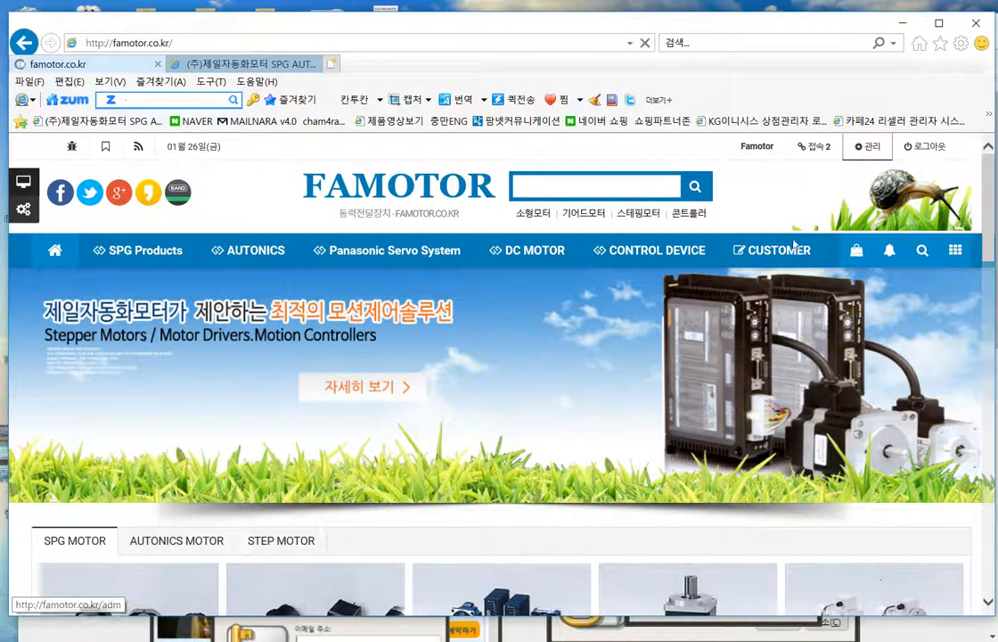
scroll(664, 358, "down", 2)
scroll(684, 452, "up", 2)
mouse_move(368, 211)
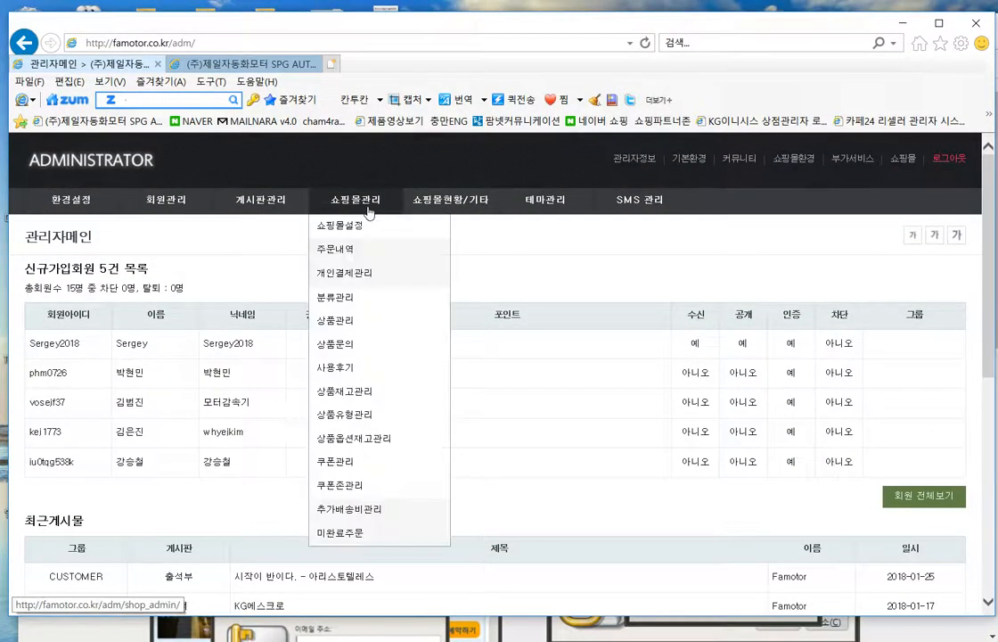
left_click(354, 305)
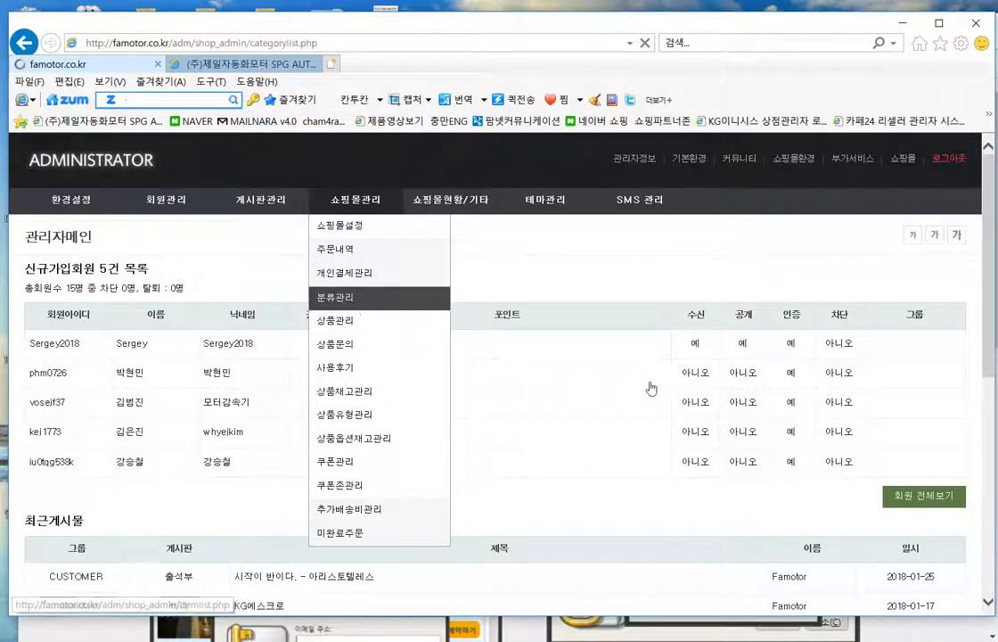
scroll(116, 318, "down", 3)
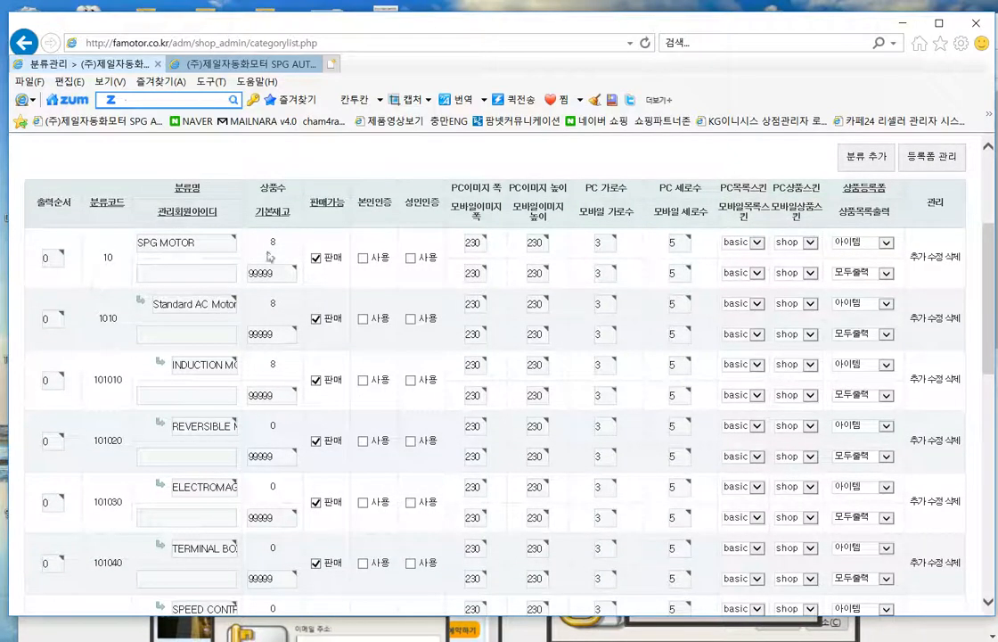
left_click(191, 305)
scroll(205, 432, "down", 7)
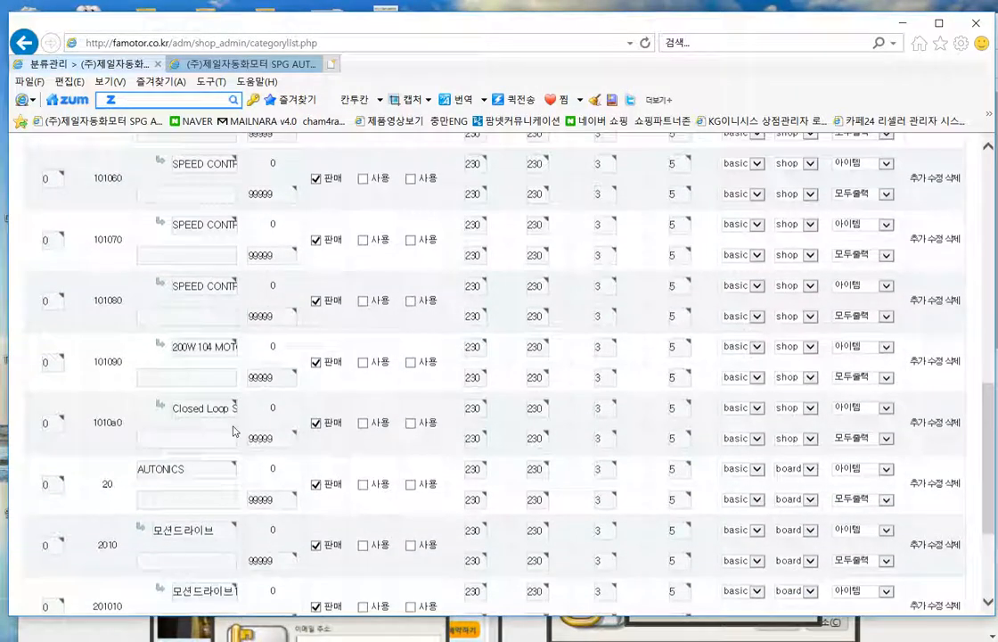
scroll(234, 431, "down", 3)
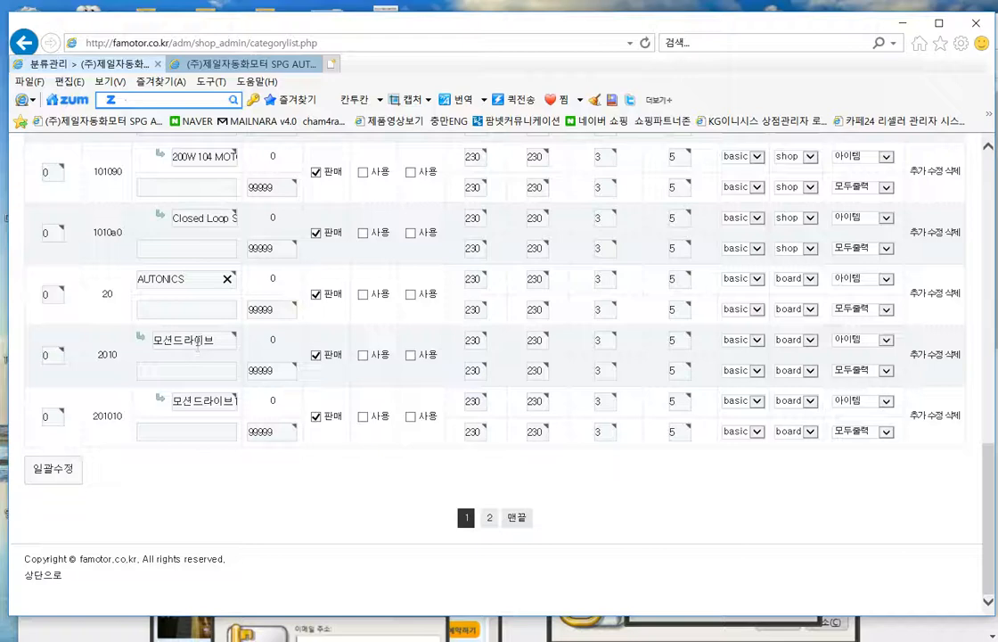
left_click(489, 518)
scroll(401, 468, "down", 5)
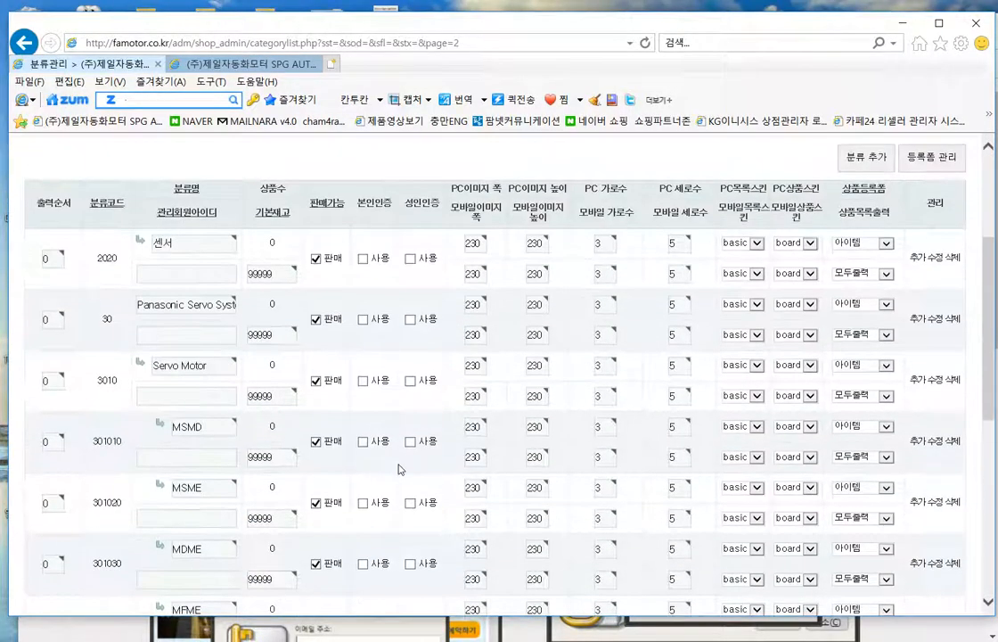
scroll(399, 468, "up", 2)
left_click_drag(165, 305, 227, 310)
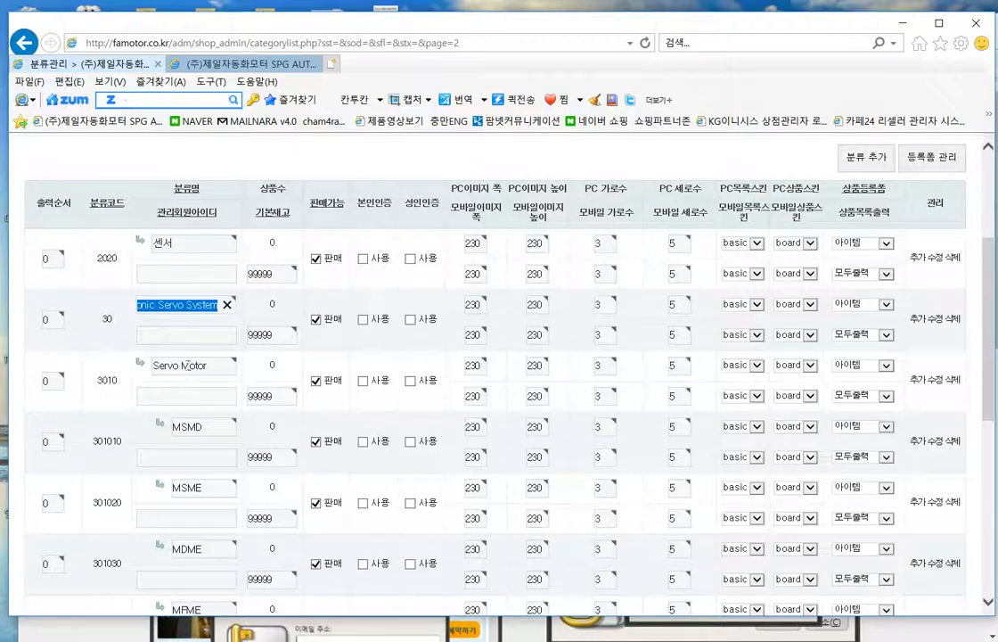
left_click(209, 366)
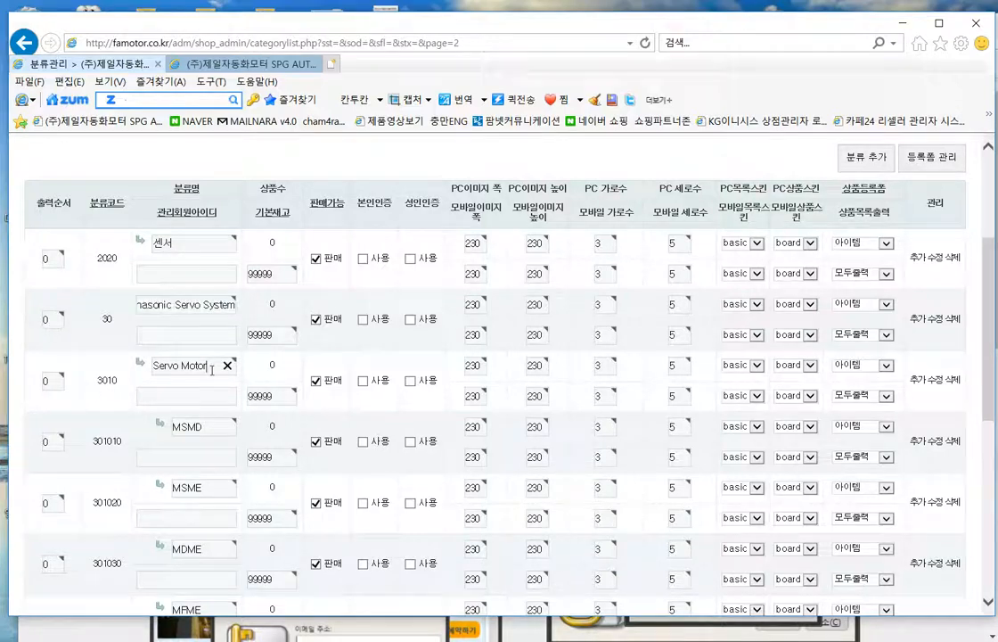
scroll(211, 417, "down", 2)
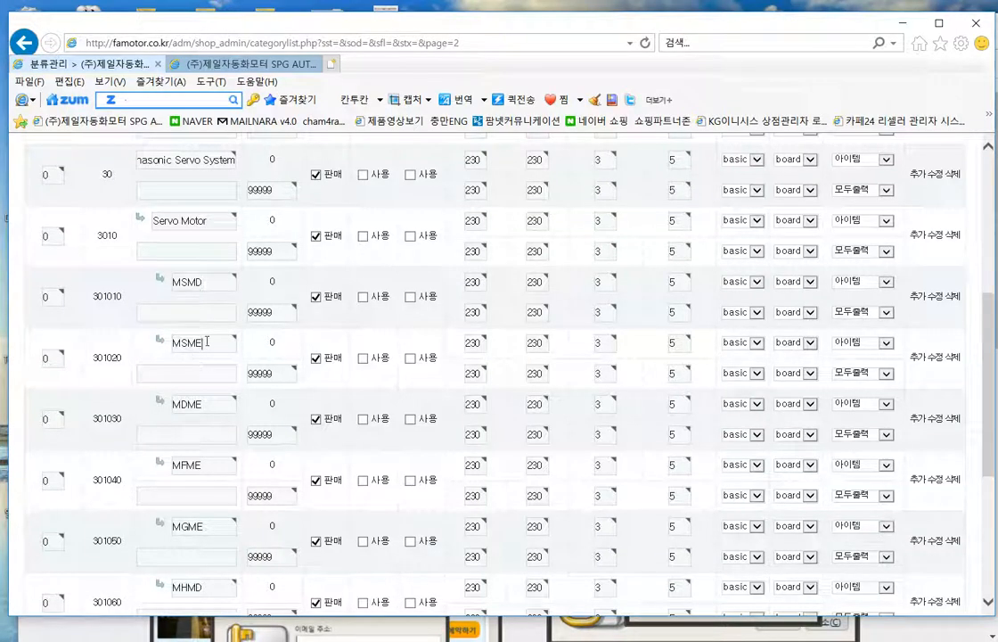
scroll(223, 428, "down", 2)
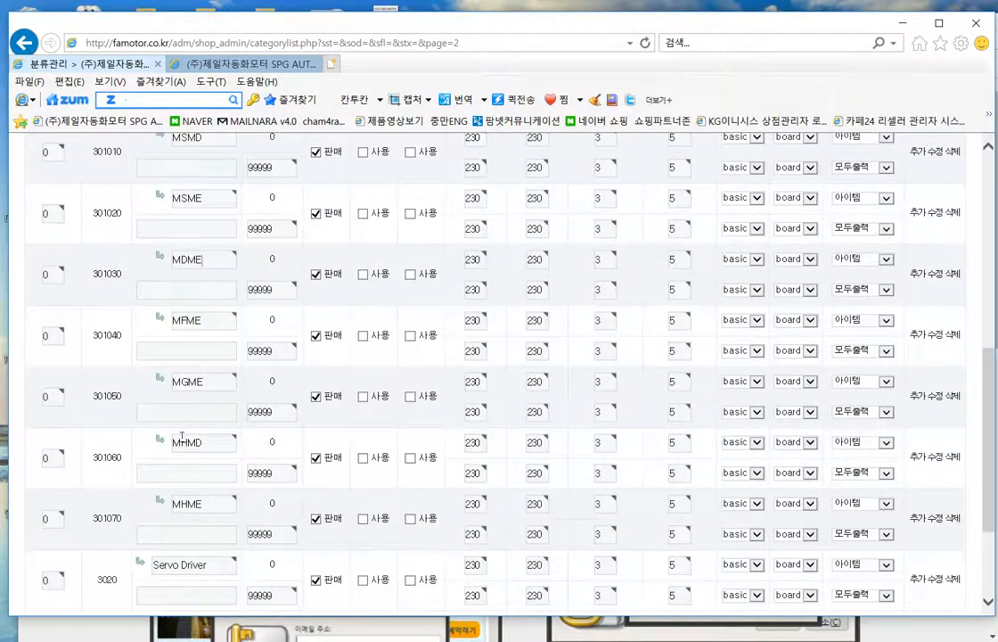
scroll(181, 436, "down", 2)
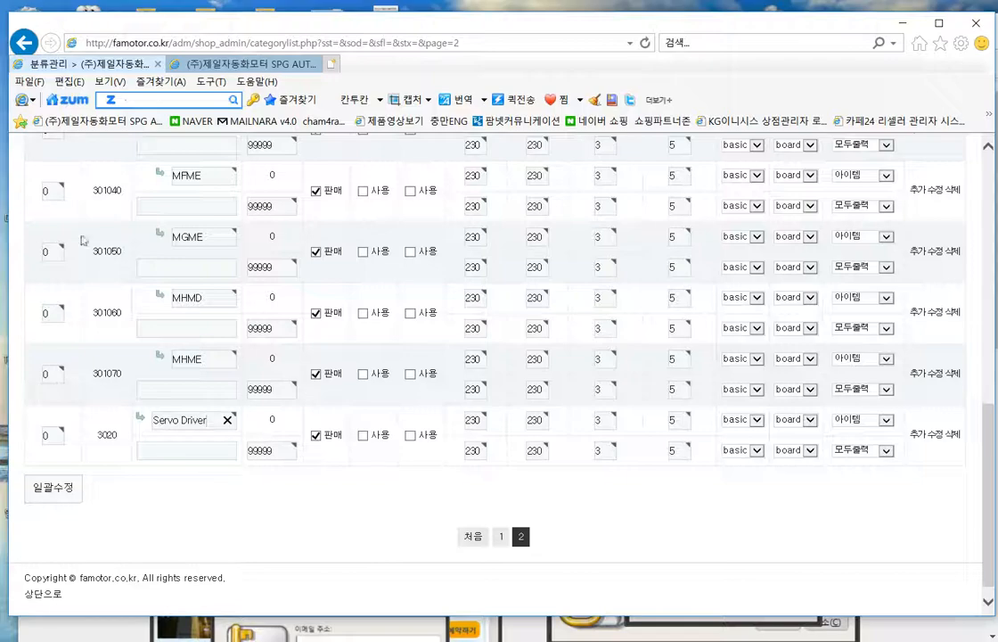
scroll(486, 447, "up", 9)
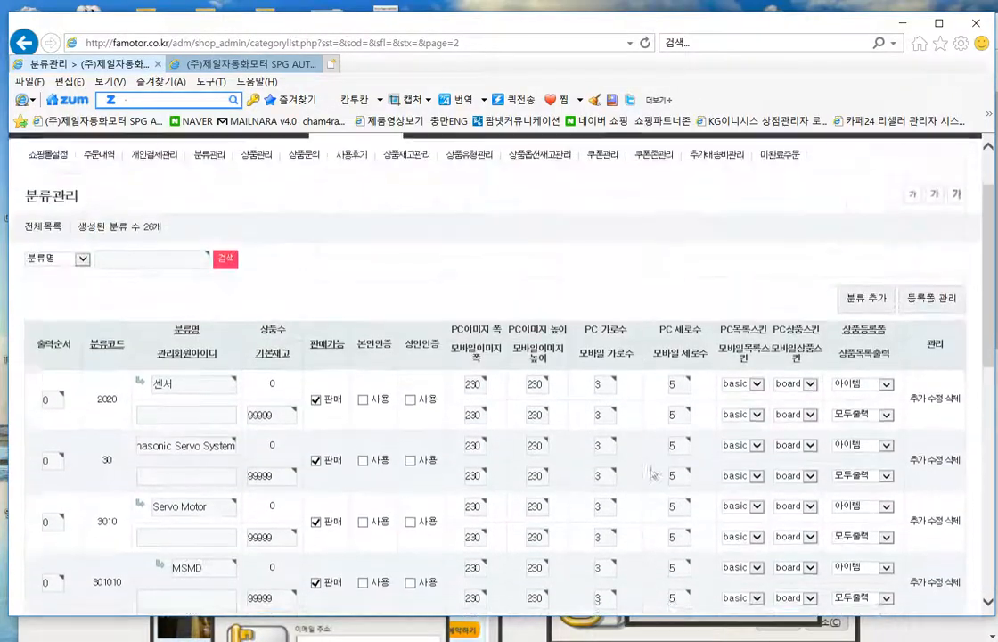
scroll(107, 339, "down", 2)
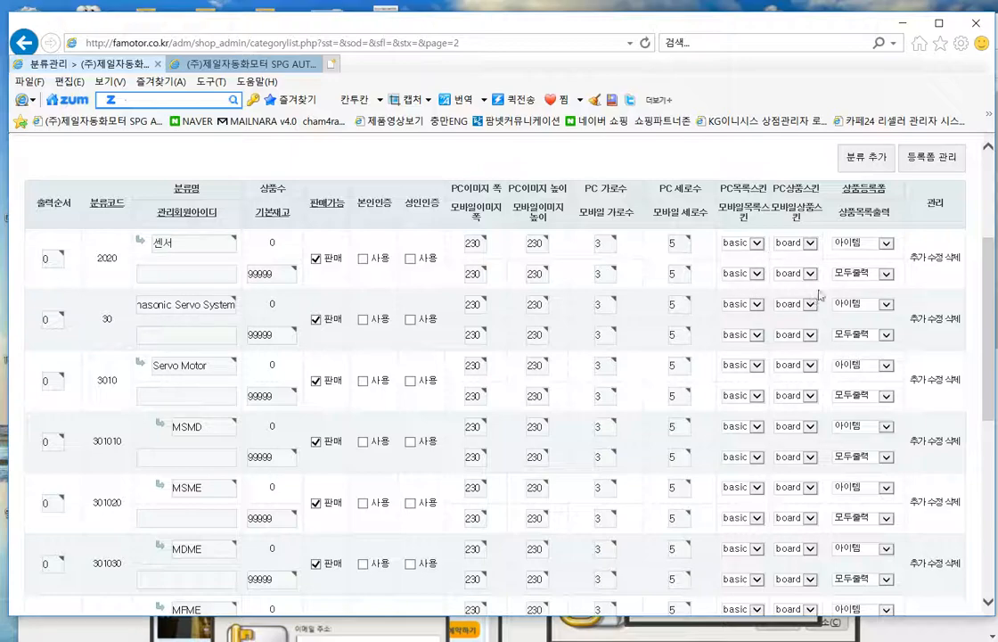
scroll(637, 570, "down", 6)
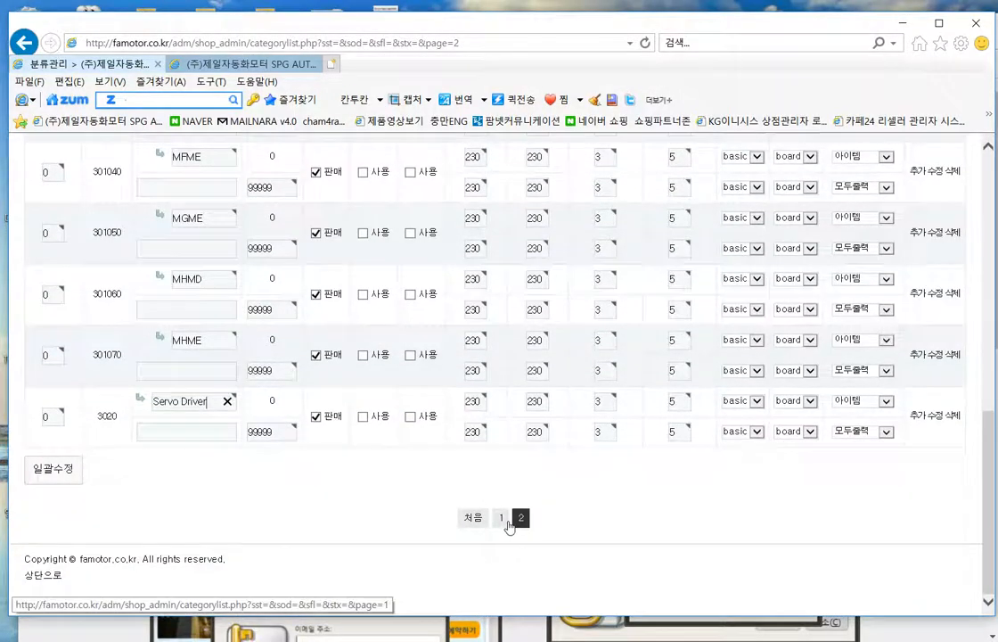
left_click(505, 519)
scroll(677, 508, "down", 3)
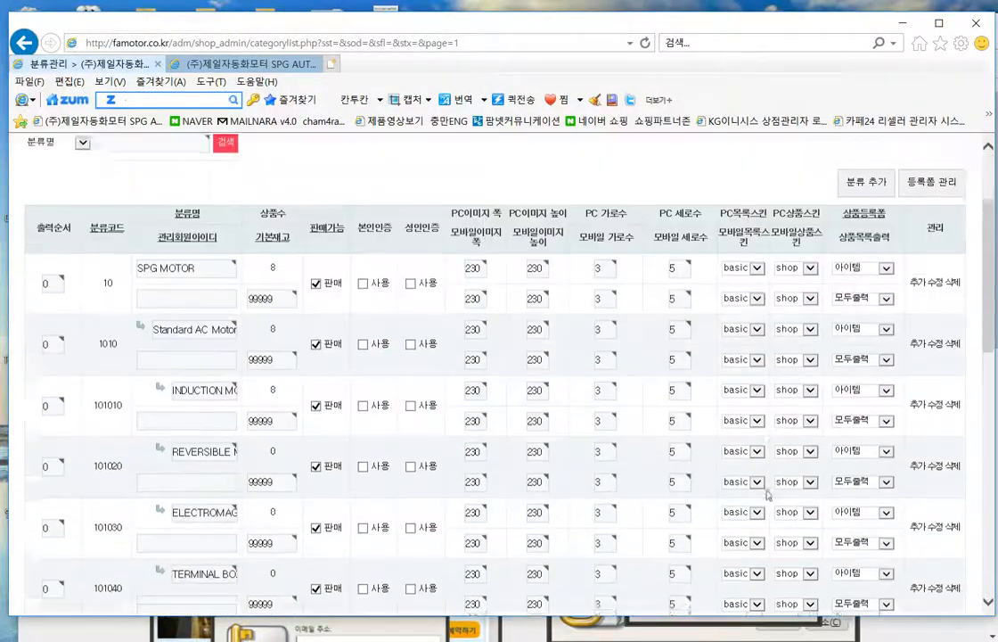
scroll(784, 482, "up", 1)
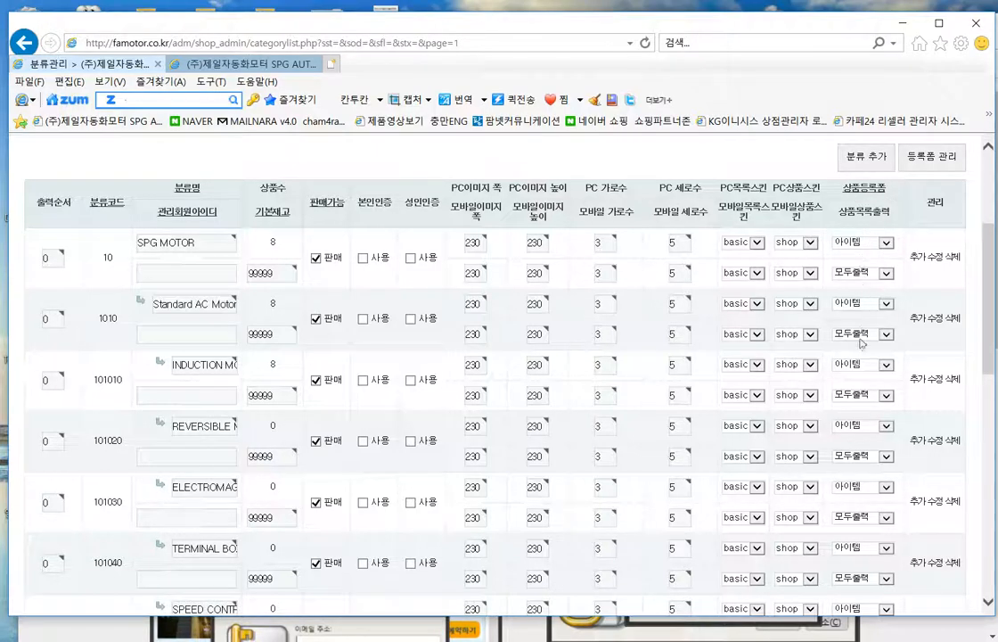
scroll(862, 341, "down", 3)
scroll(870, 560, "down", 3)
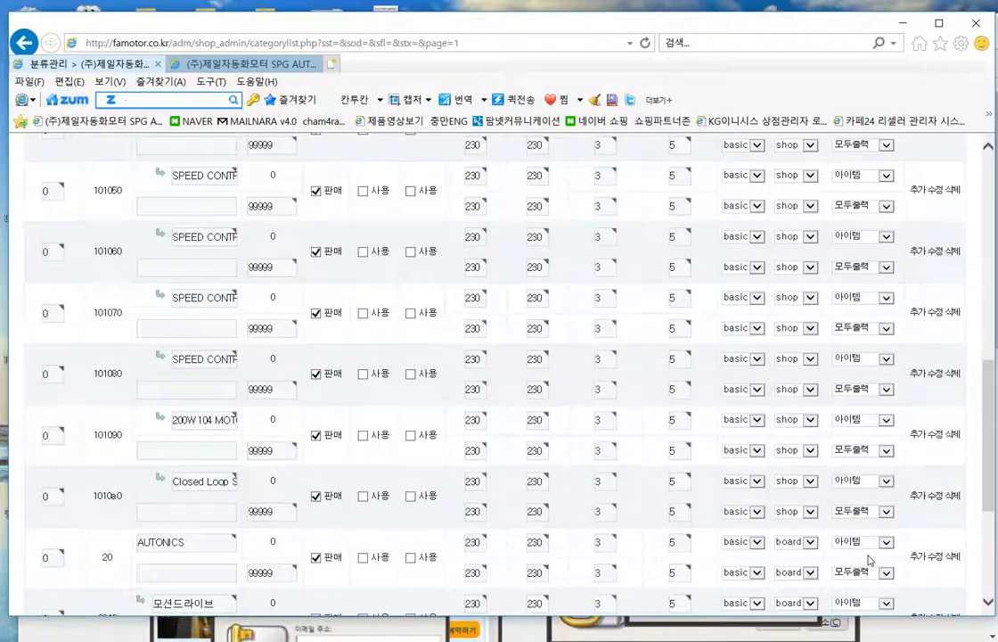
scroll(870, 560, "down", 3)
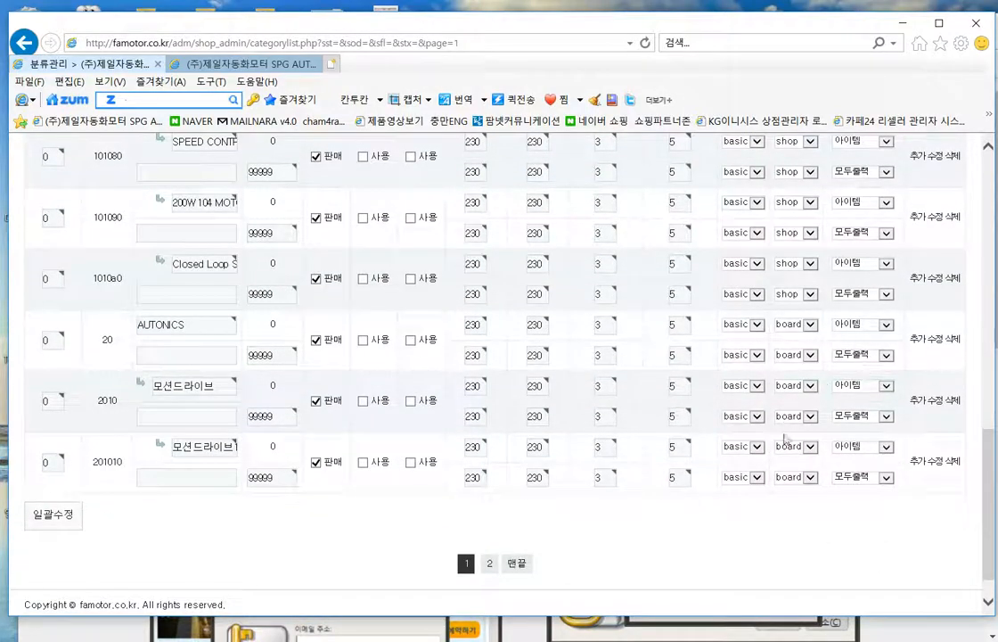
- Switch the PC and mobile product skins of AUTONICS, 모션드라이브 and 201010 from board to shop
left_click(806, 327)
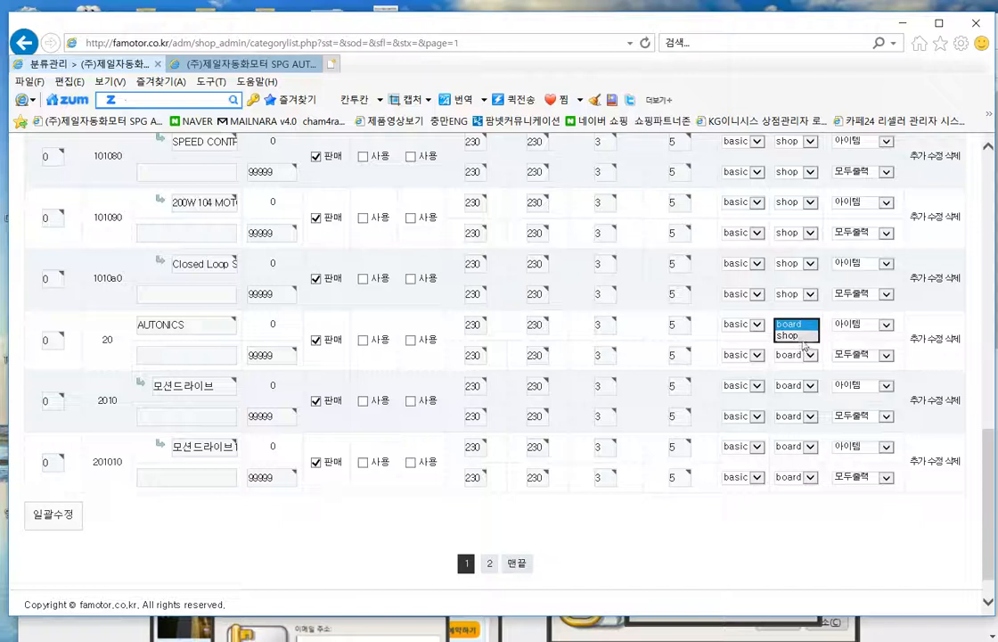
left_click(797, 335)
left_click(799, 356)
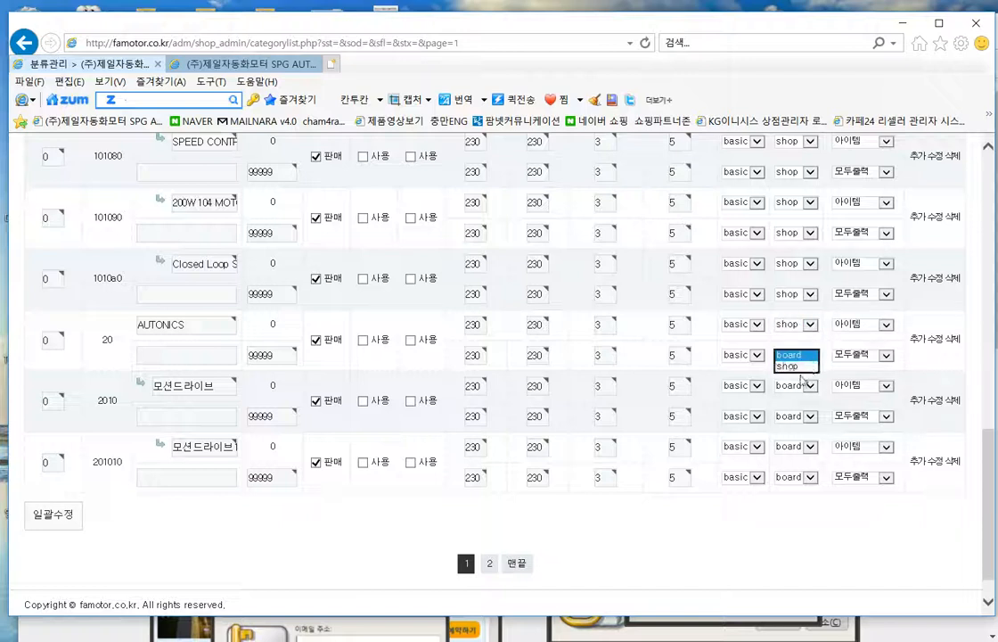
left_click(798, 366)
left_click(801, 386)
left_click(789, 397)
left_click(799, 416)
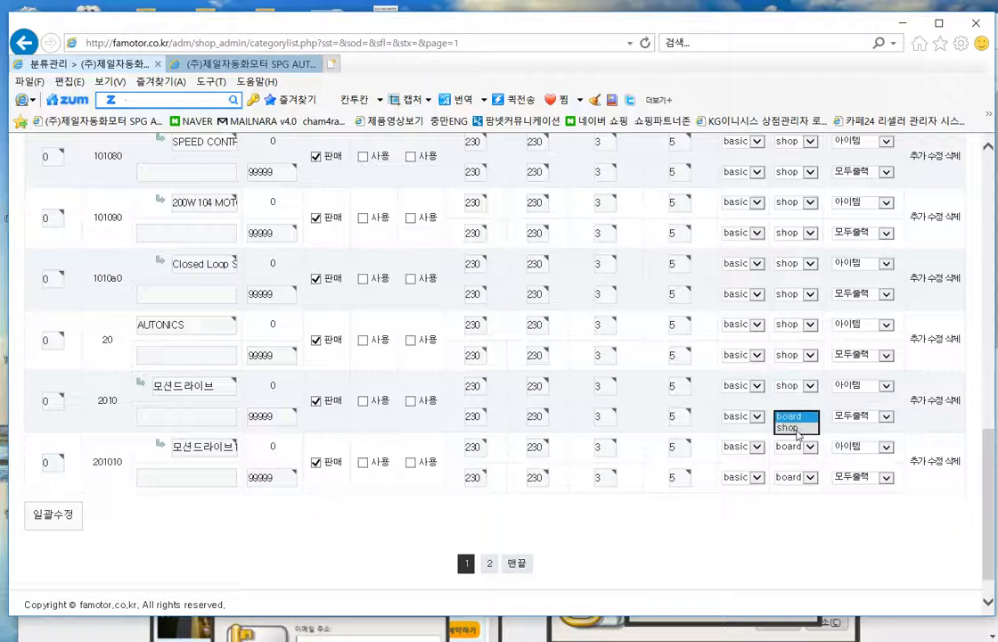
left_click(789, 428)
left_click(798, 447)
left_click(798, 463)
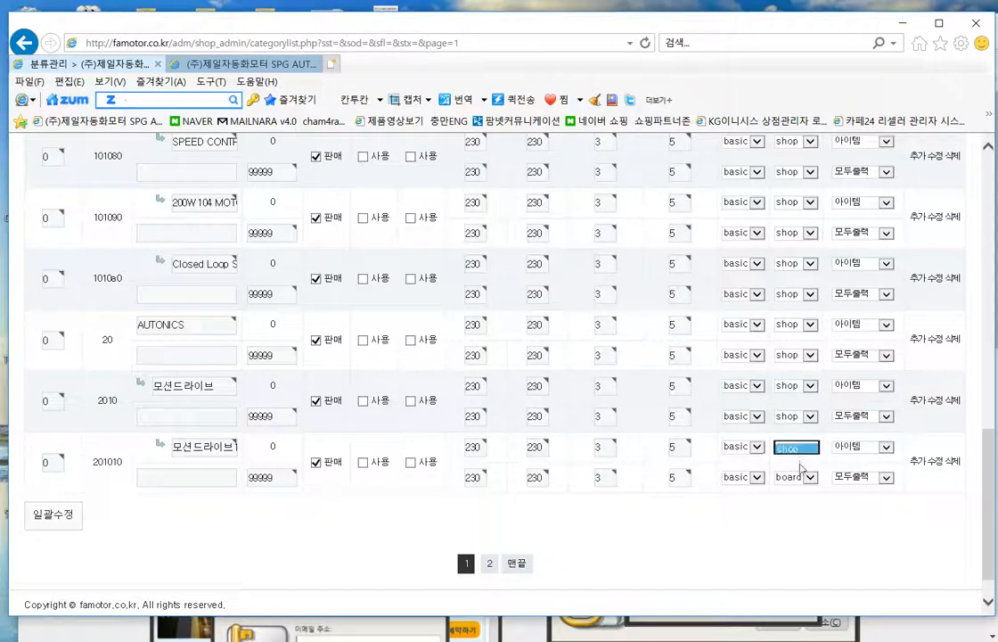
left_click(799, 477)
left_click(790, 489)
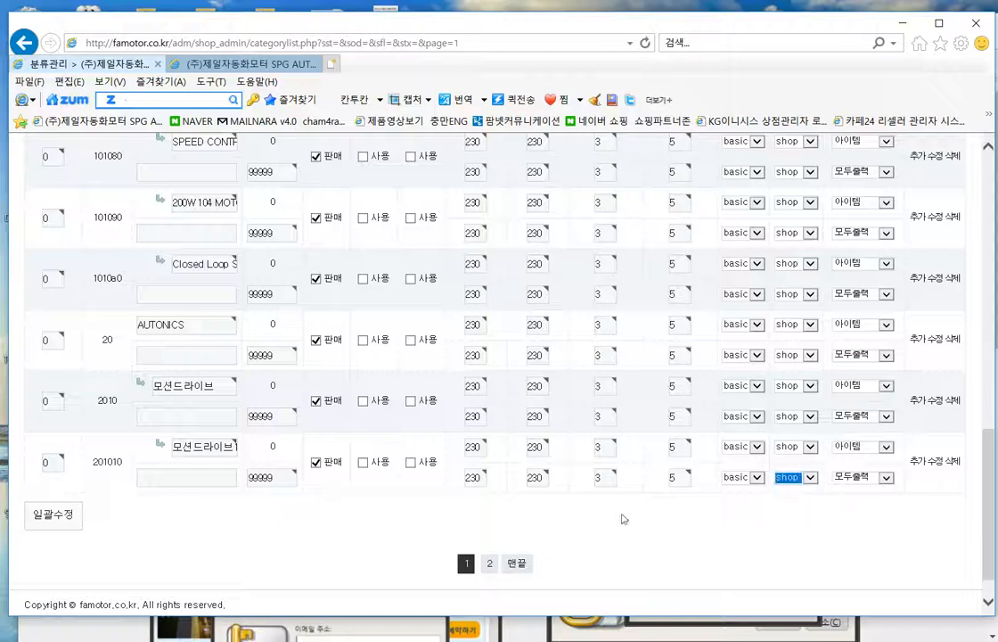
- Save the skin changes with 일괄수정 and move to page 2 of the category list
left_click(57, 517)
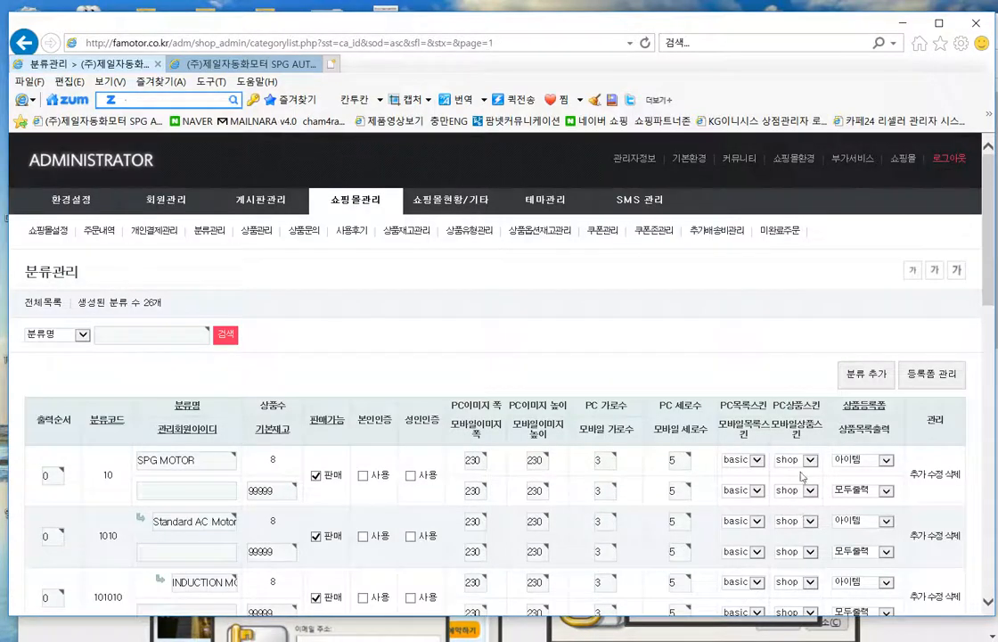
scroll(805, 317, "down", 2)
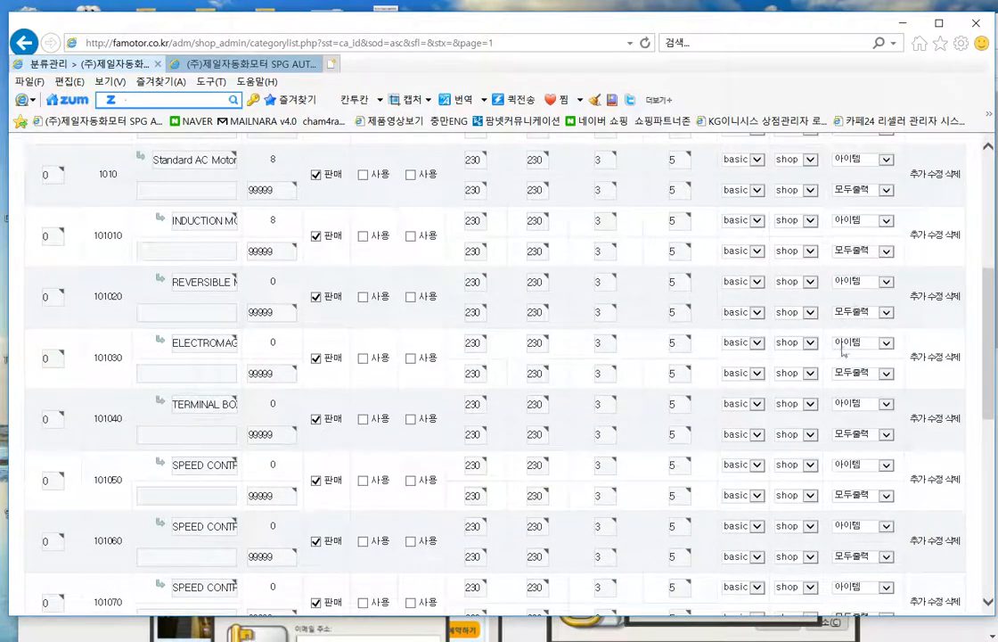
scroll(768, 380, "down", 8)
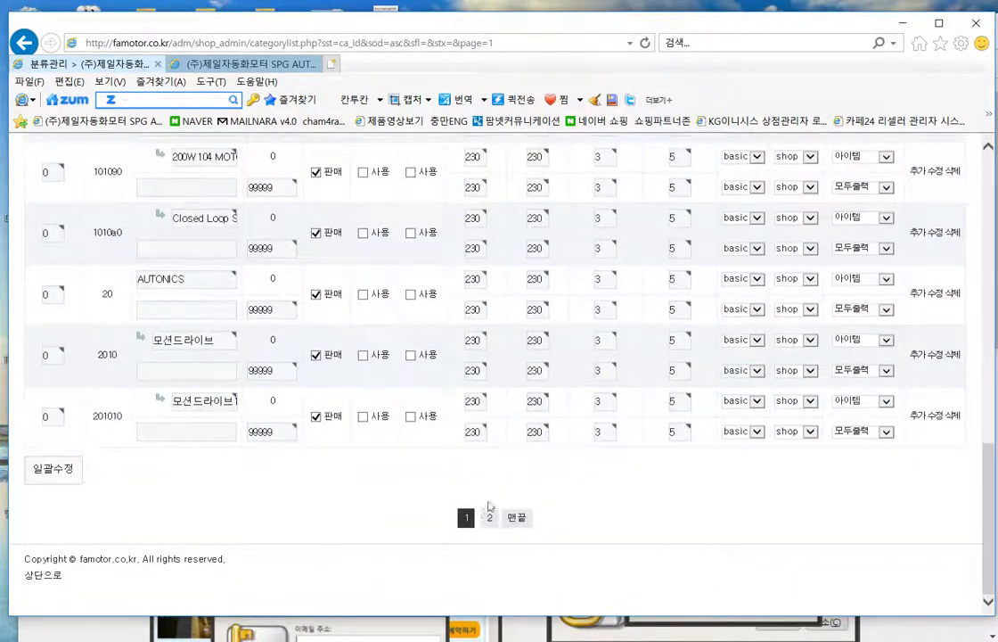
left_click(490, 518)
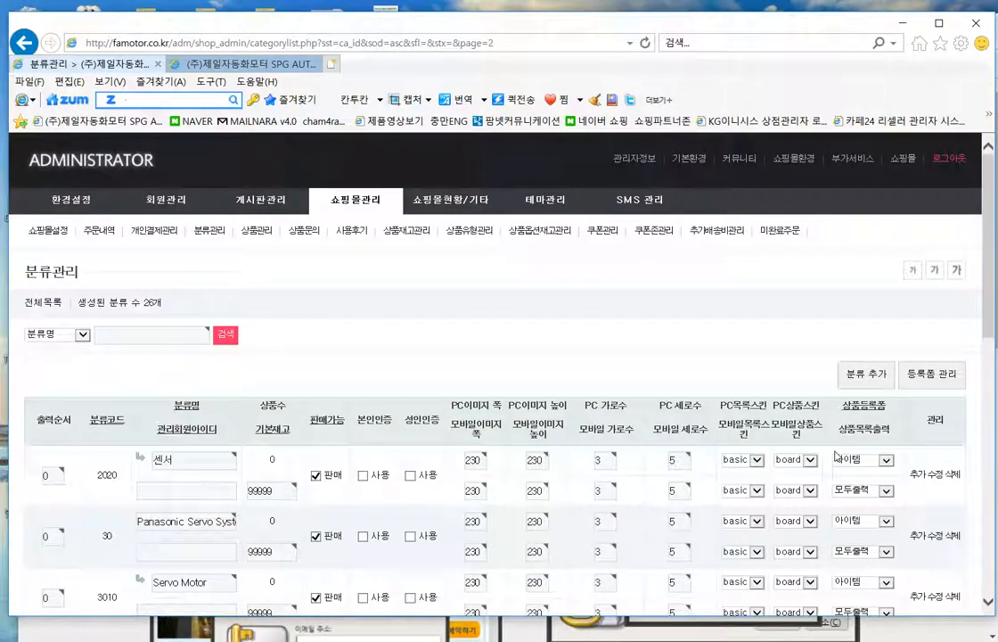
- Set category 2020 and Panasonic to the shop skin for PC and mobile
scroll(834, 467, "down", 3)
scroll(834, 466, "down", 1)
scroll(836, 464, "up", 1)
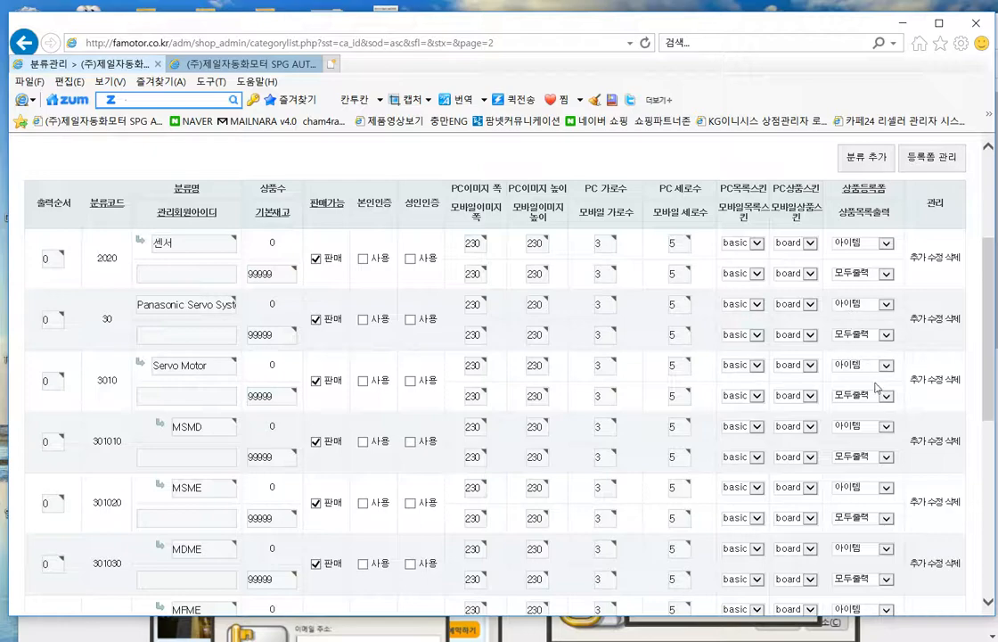
scroll(872, 377, "down", 5)
scroll(860, 494, "up", 5)
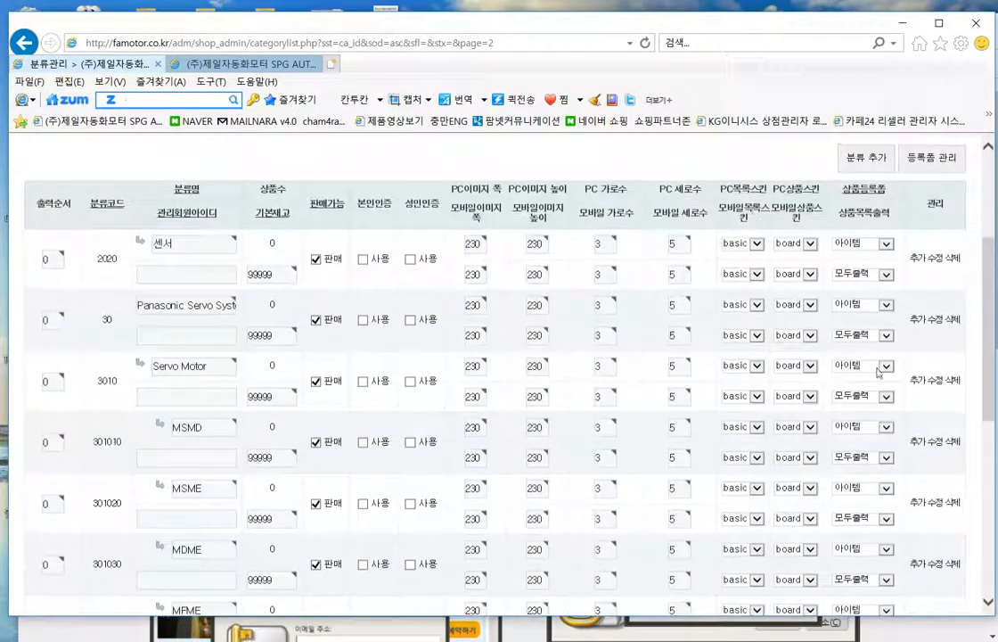
left_click(808, 246)
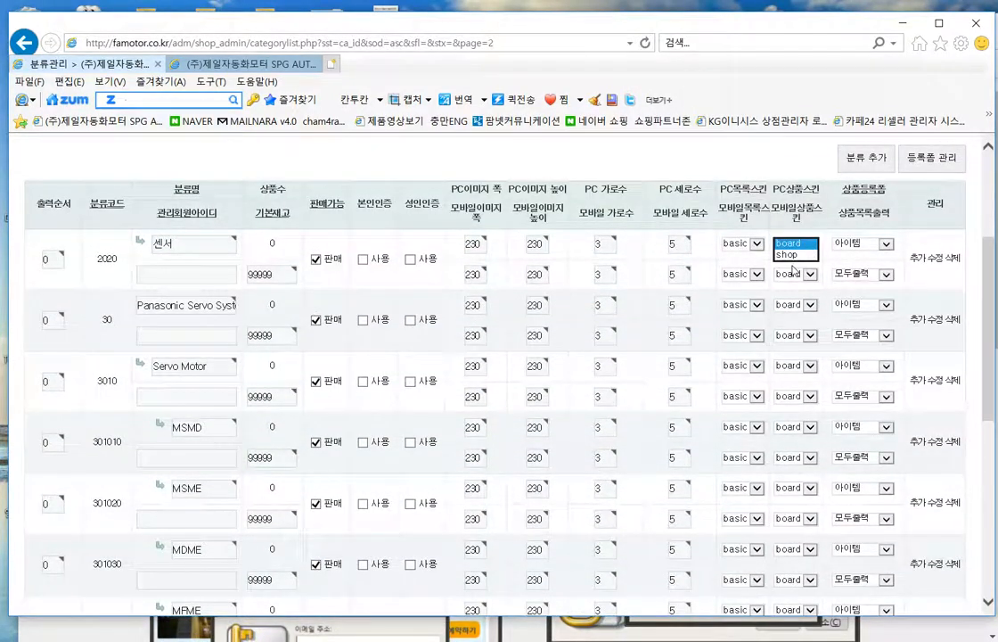
left_click(789, 255)
left_click(796, 274)
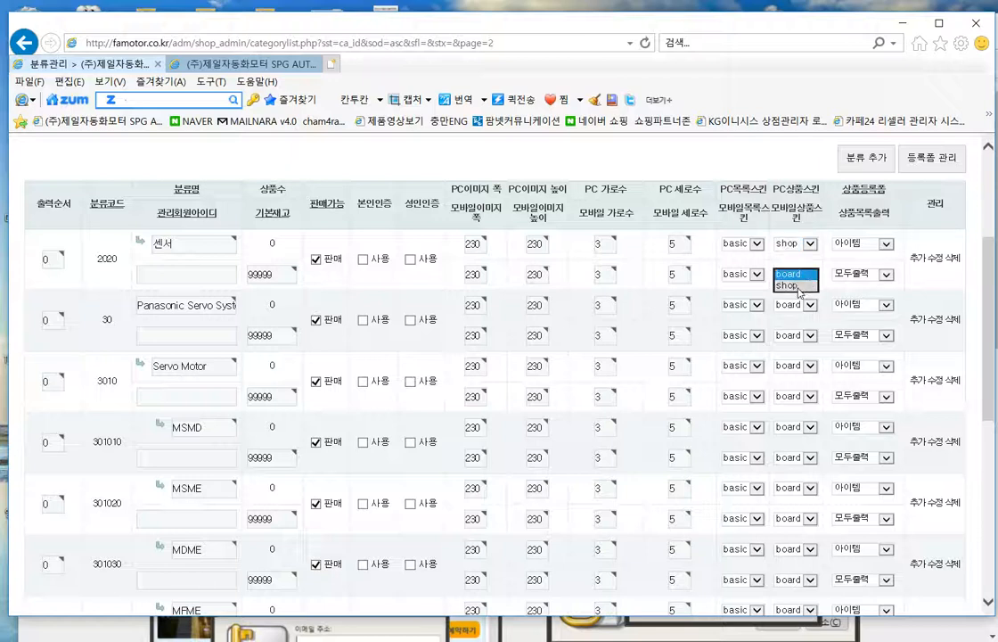
left_click(797, 286)
left_click(809, 305)
left_click(794, 316)
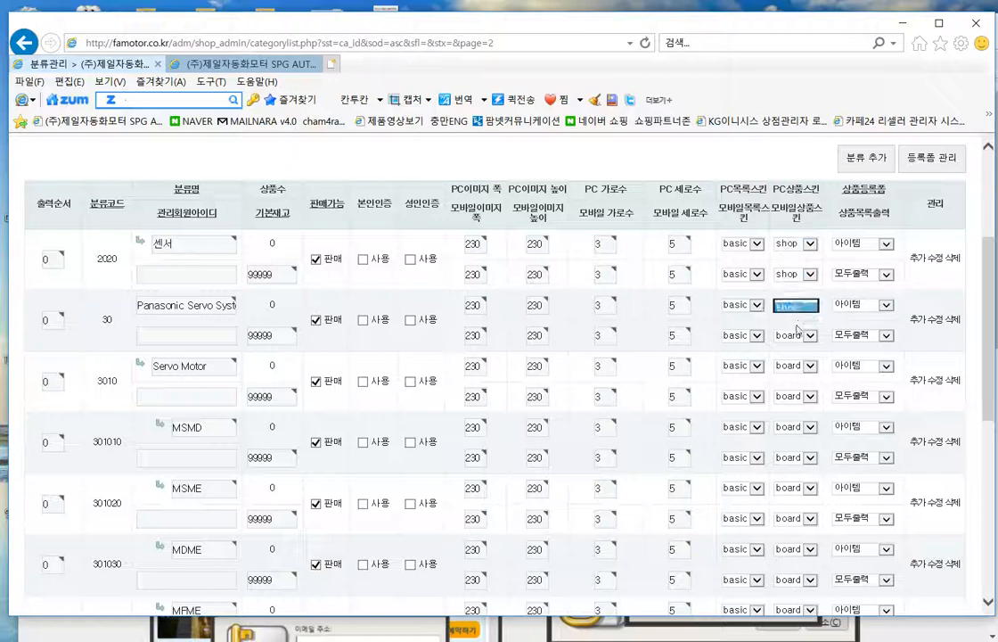
left_click(806, 335)
left_click(796, 342)
- Set Servo Motor, MSMD and MSME to the shop skin for PC and mobile
left_click(796, 366)
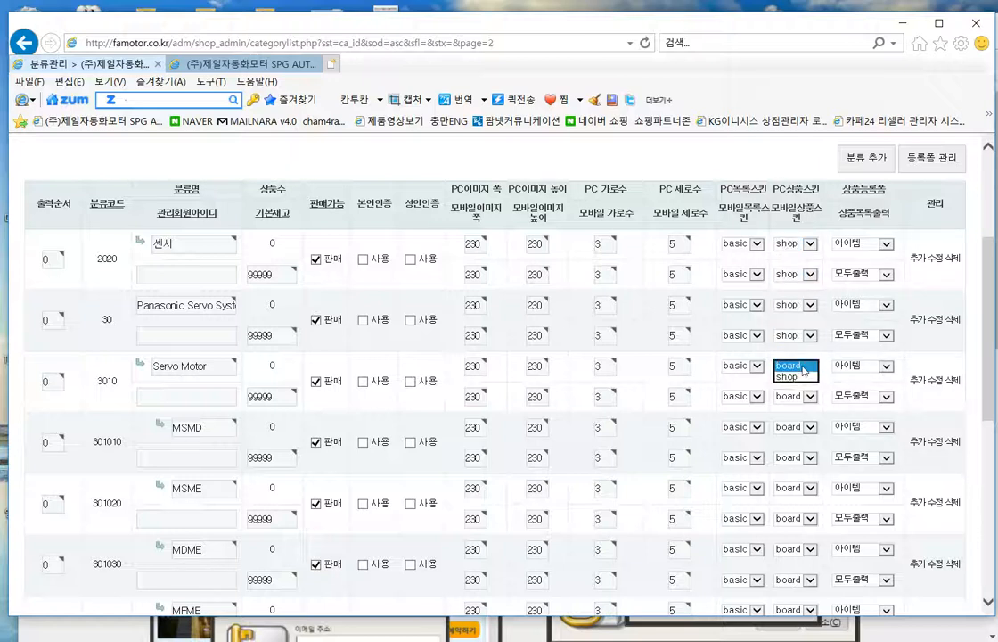
left_click(793, 383)
scroll(842, 379, "down", 3)
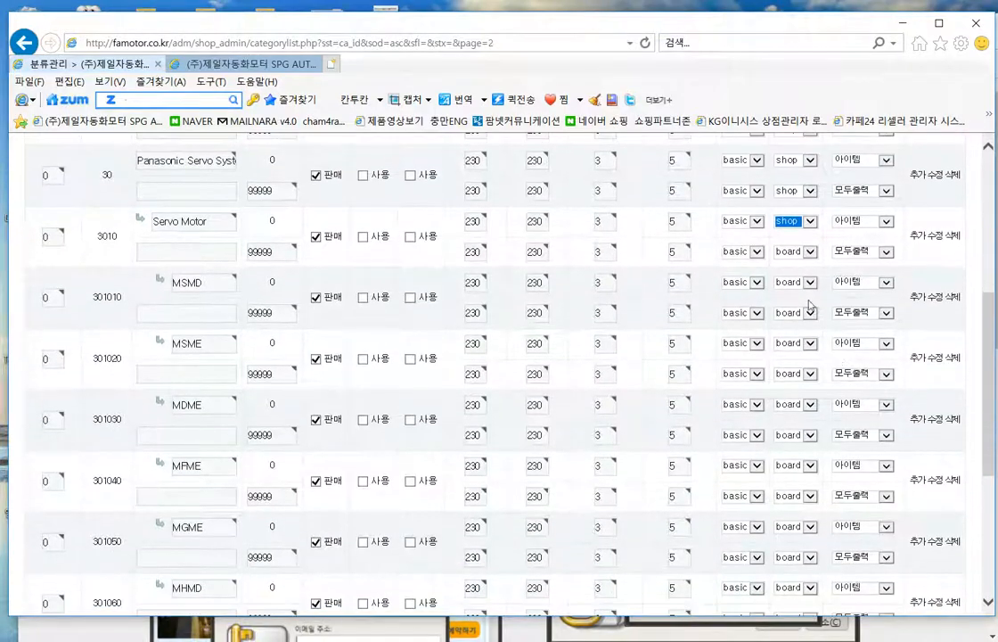
left_click(796, 251)
left_click(800, 263)
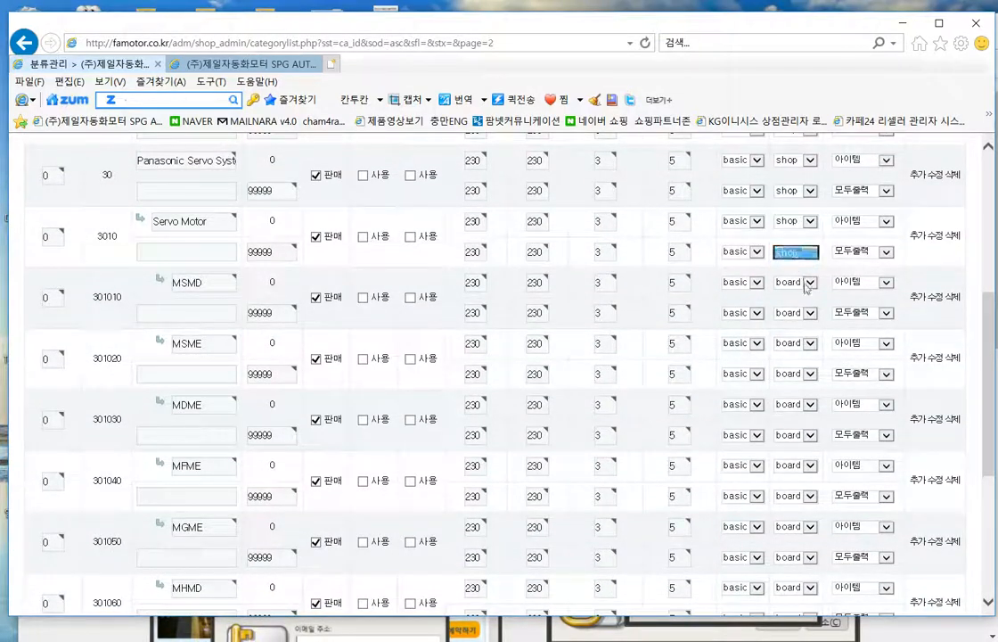
left_click(796, 283)
left_click(803, 308)
left_click(805, 313)
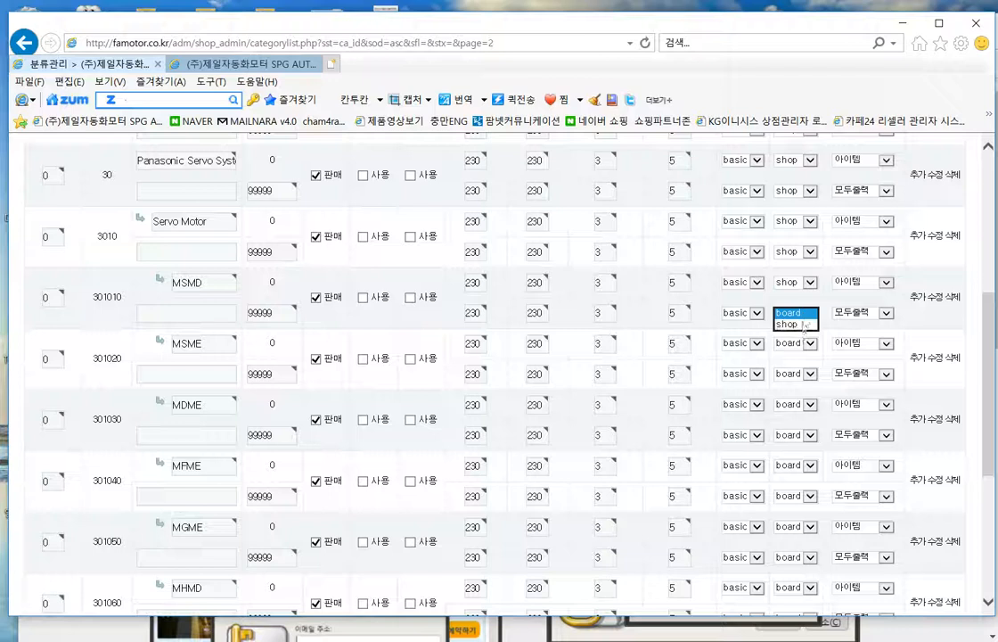
left_click(796, 326)
left_click(798, 346)
left_click(799, 352)
left_click(796, 374)
left_click(799, 381)
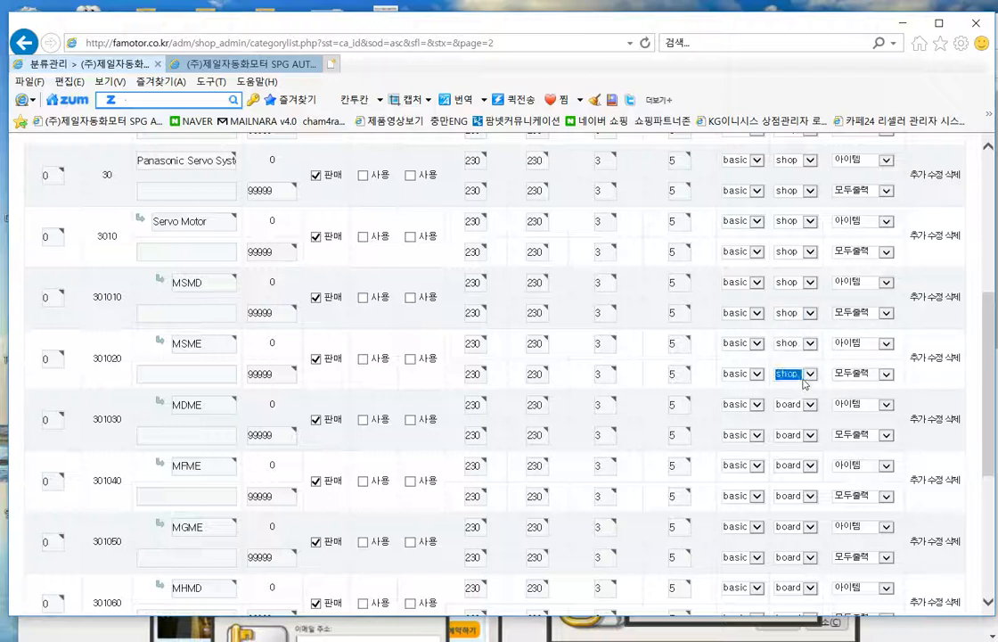
- Set MDME and MFME to the shop skin for both, and MGME's PC skin to shop
scroll(829, 383, "down", 3)
left_click(810, 260)
left_click(796, 271)
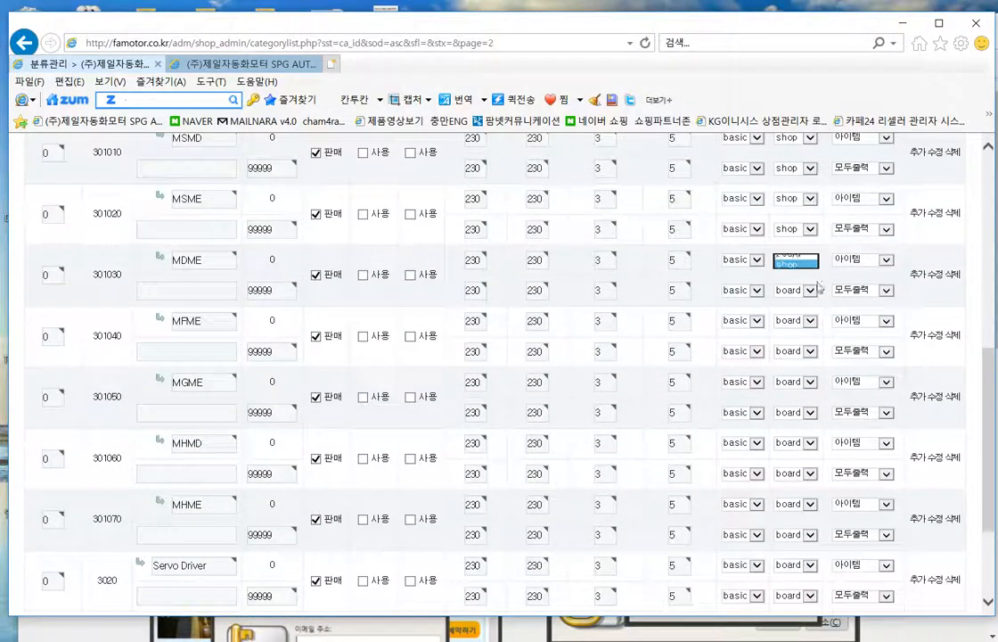
left_click(797, 291)
left_click(789, 301)
left_click(797, 321)
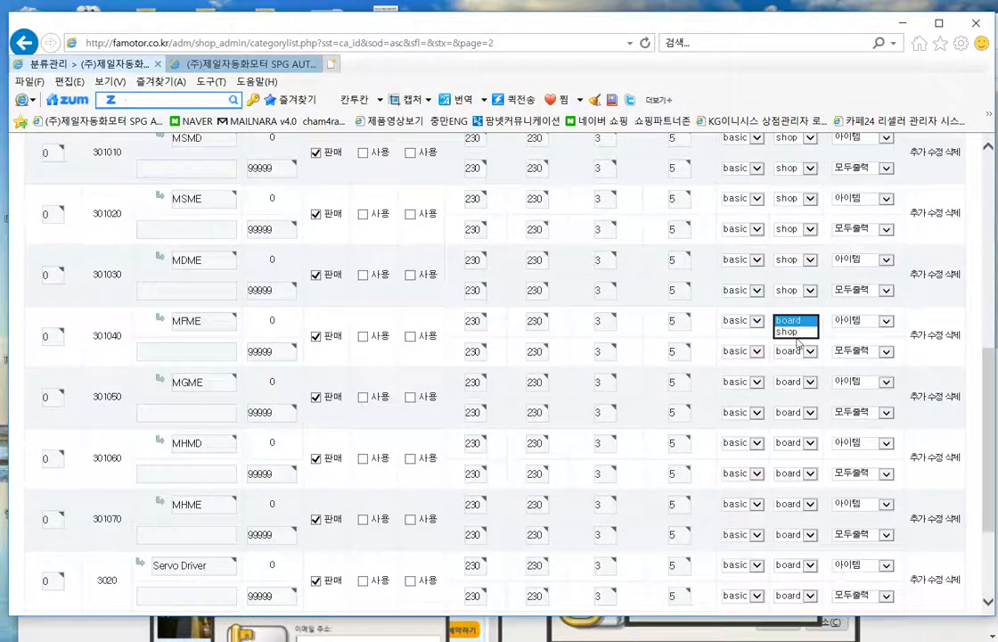
left_click(791, 332)
left_click(796, 352)
left_click(793, 363)
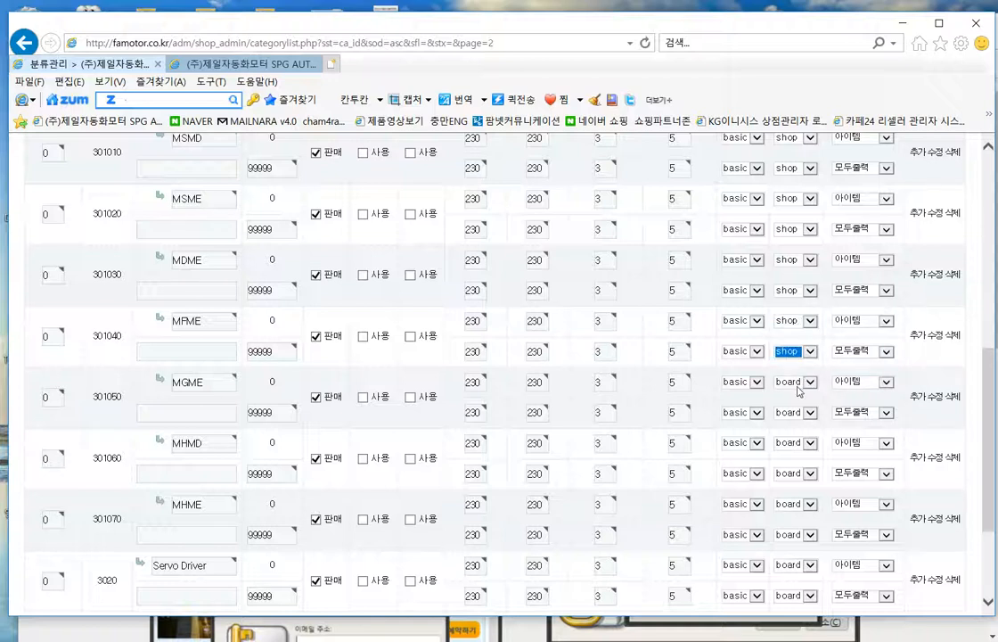
left_click(796, 382)
left_click(796, 394)
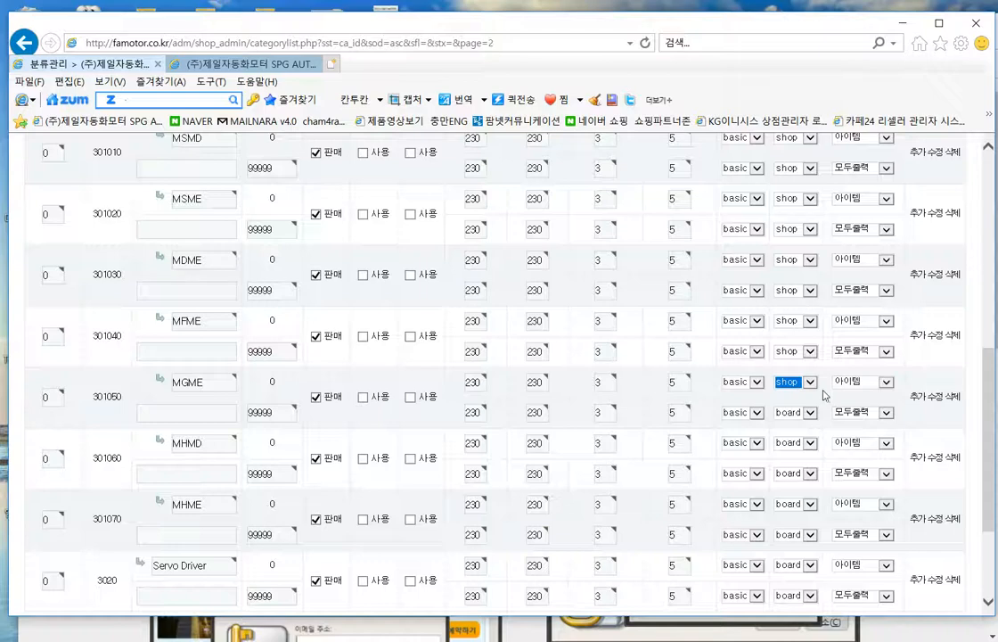
- Set Servo Driver, MHME and MHMD to shop for PC and mobile, plus MGME's mobile skin
scroll(823, 395, "down", 3)
left_click(811, 432)
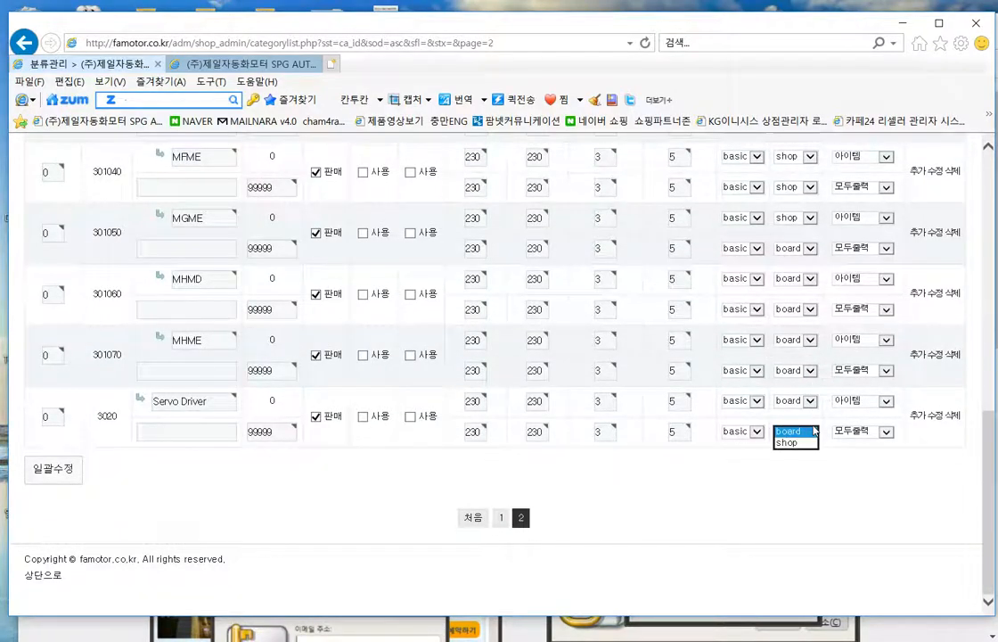
left_click(792, 442)
left_click(798, 401)
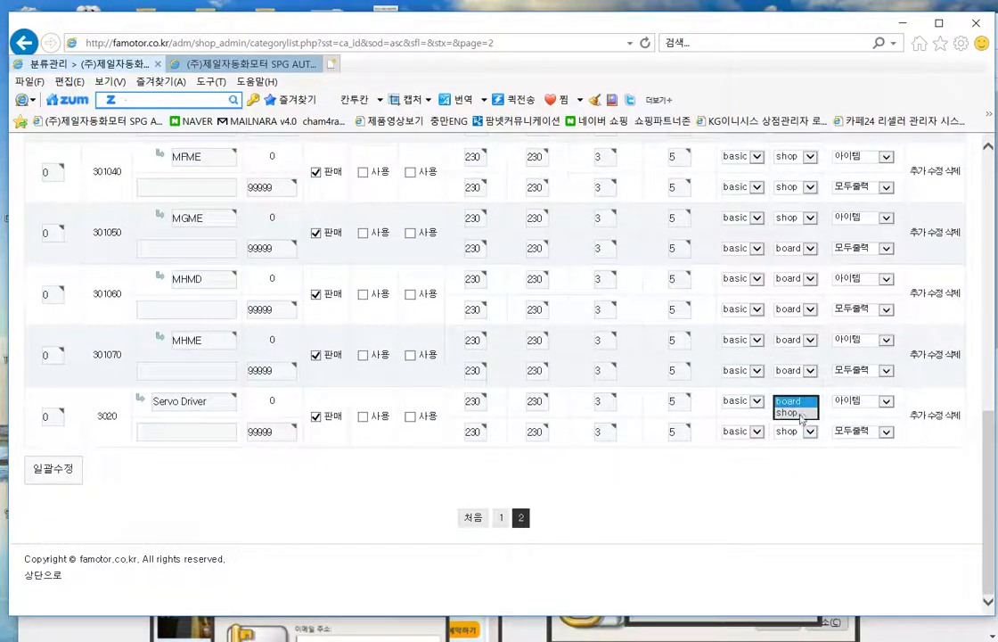
left_click(798, 412)
left_click(796, 370)
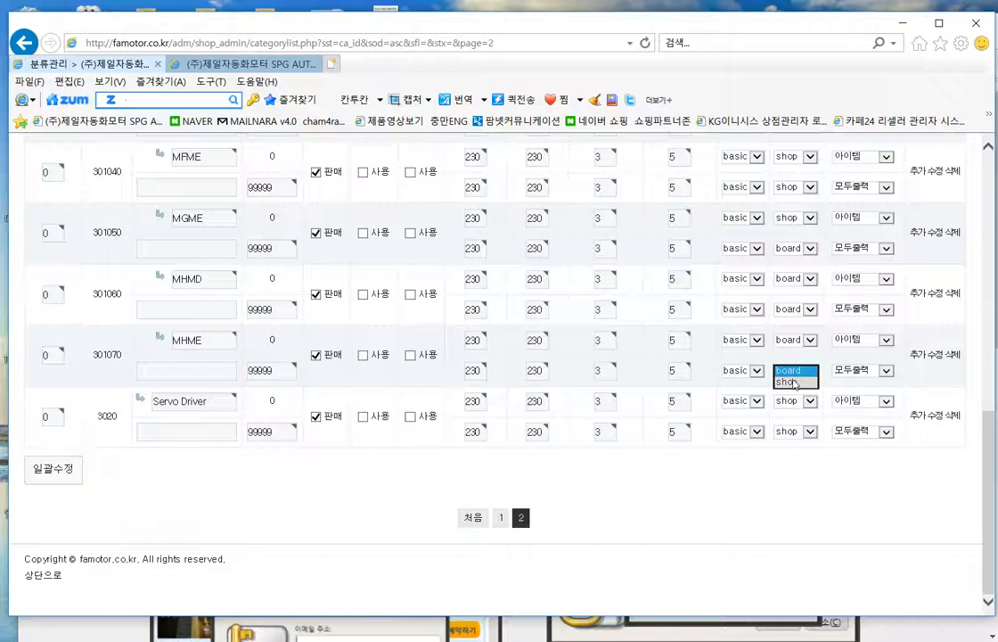
left_click(794, 381)
left_click(797, 340)
left_click(797, 353)
left_click(796, 309)
left_click(793, 321)
left_click(797, 278)
left_click(793, 289)
left_click(802, 248)
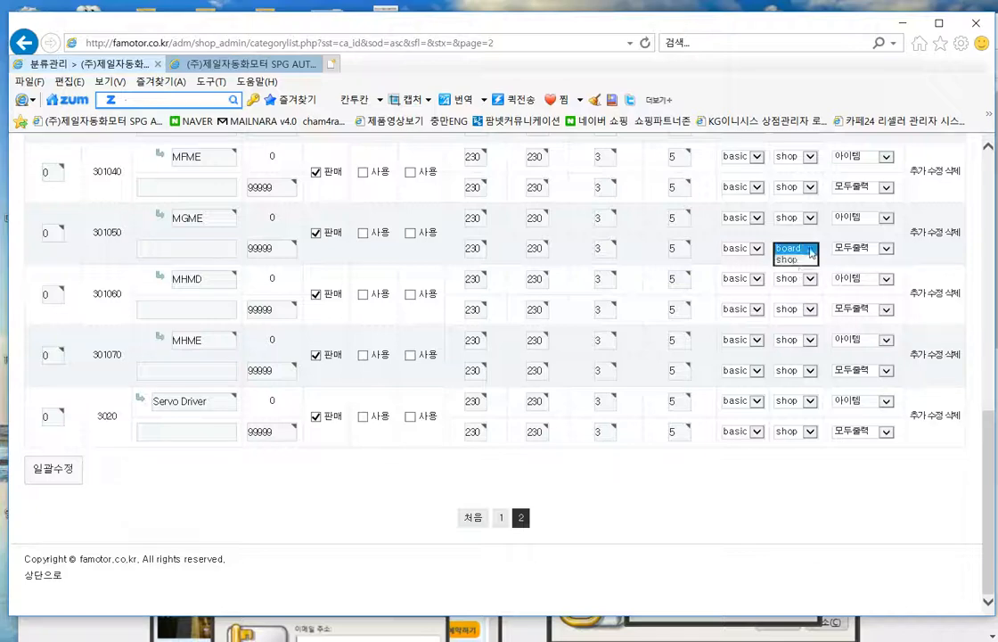
left_click(792, 259)
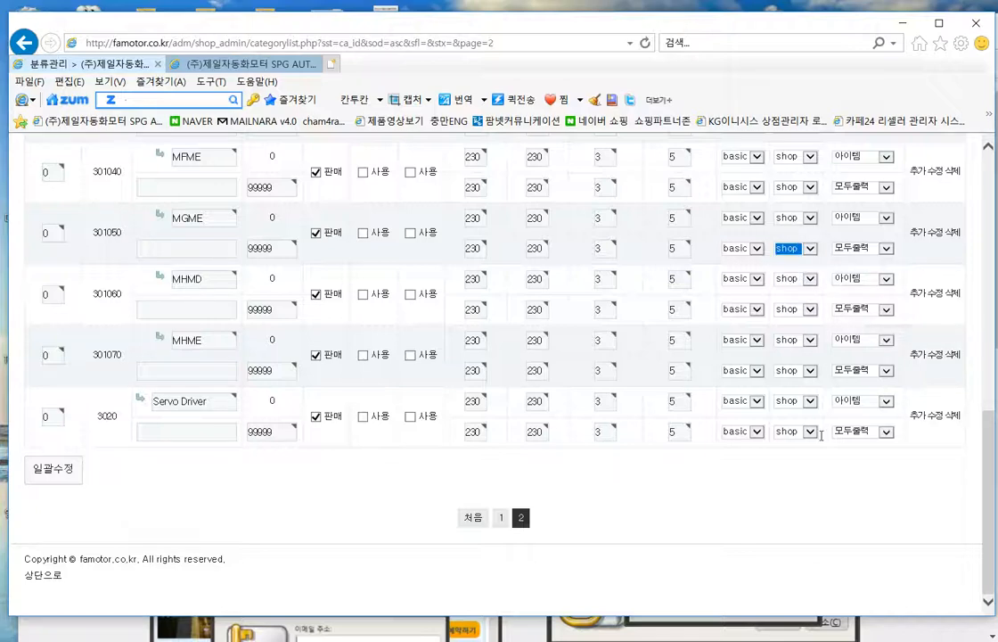
left_click(788, 505)
scroll(707, 388, "up", 4)
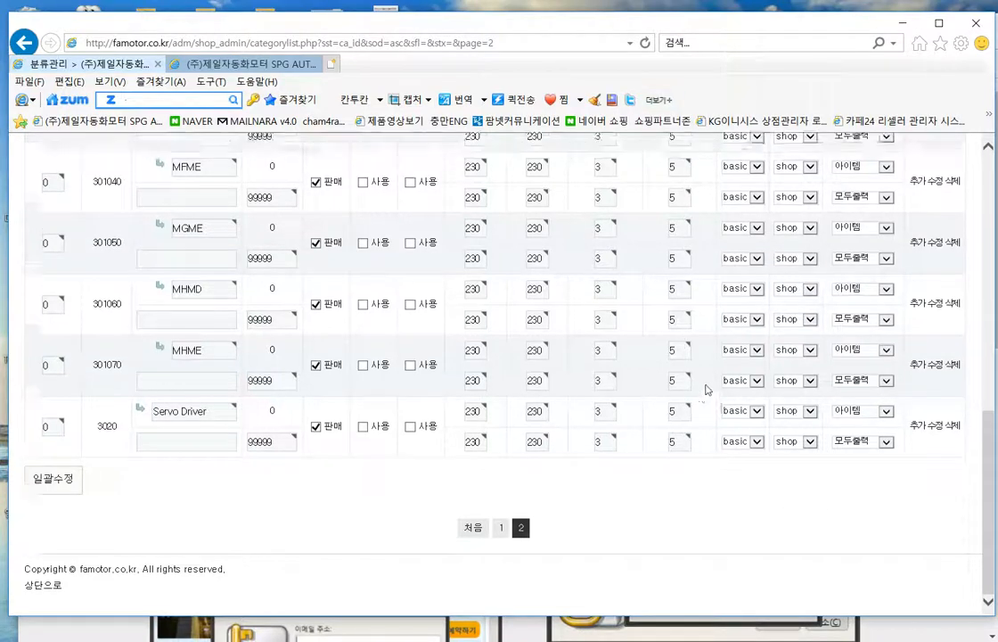
scroll(802, 384, "down", 4)
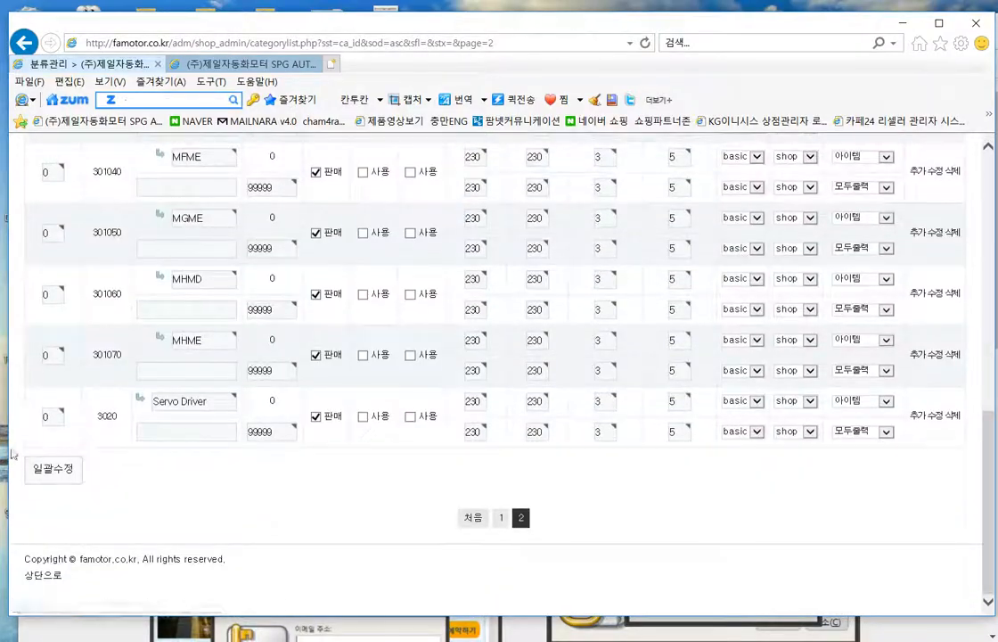
- Save the page 2 skin changes with 일괄수정
left_click(53, 469)
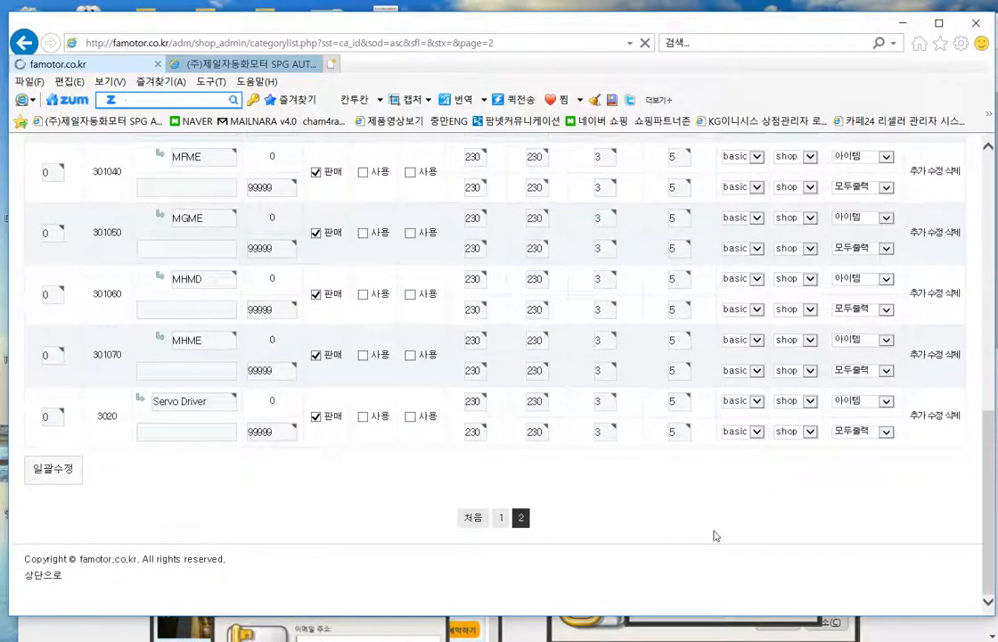
scroll(729, 391, "down", 3)
scroll(729, 390, "up", 3)
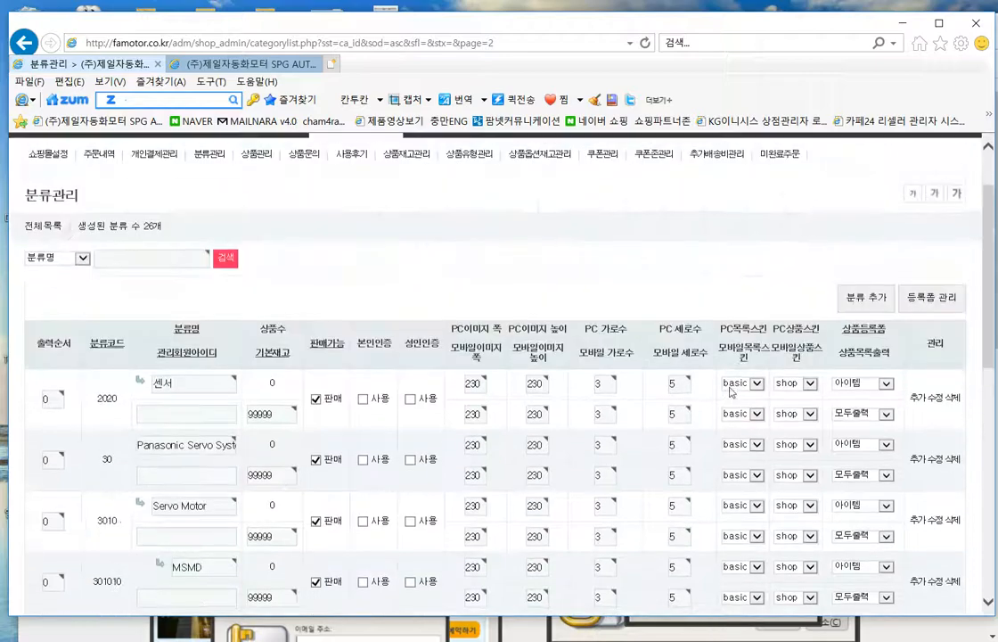
scroll(628, 370, "down", 2)
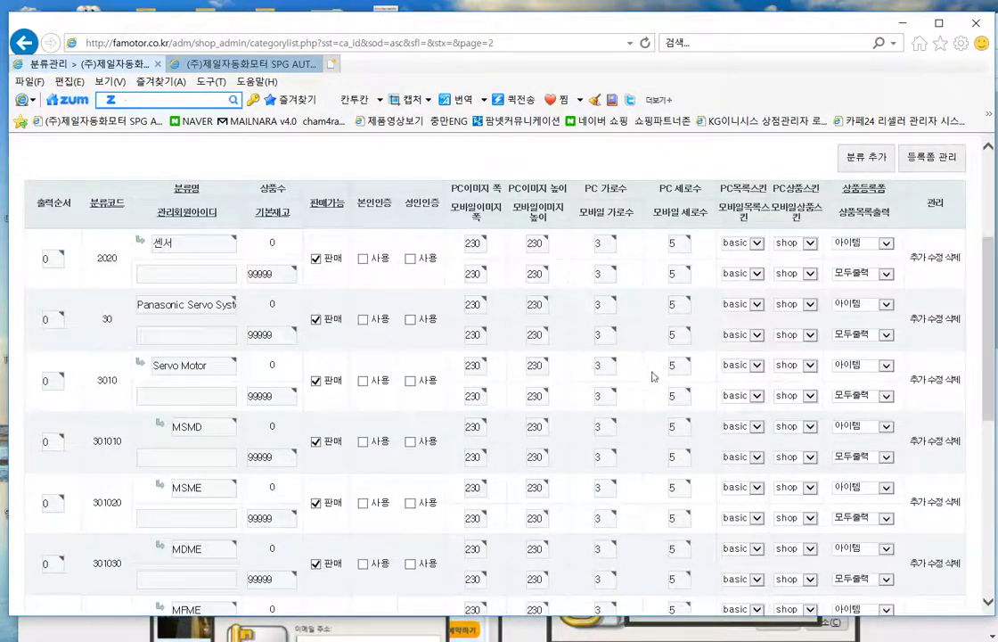
scroll(656, 376, "up", 2)
scroll(489, 328, "down", 3)
scroll(499, 357, "up", 1)
scroll(535, 446, "down", 6)
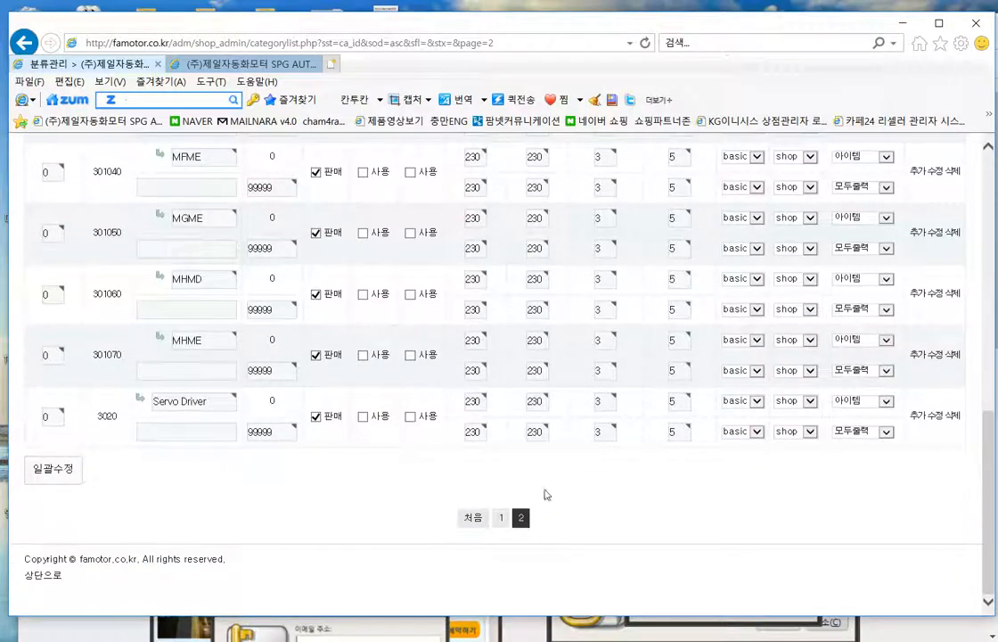
- Return to page 1 of the category list and scroll back to the top
left_click(501, 517)
scroll(560, 398, "down", 2)
scroll(560, 398, "down", 10)
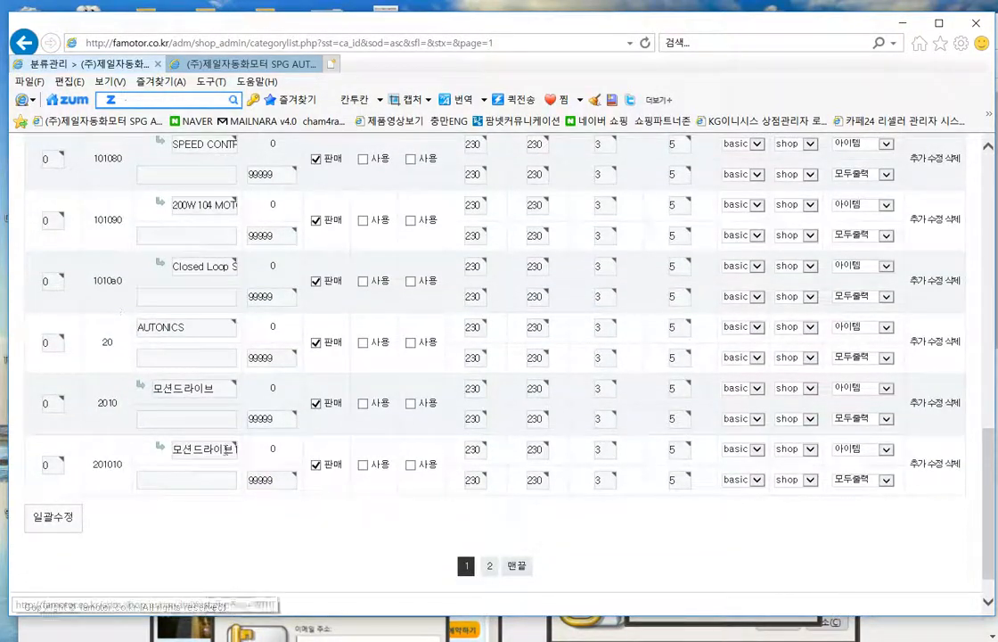
scroll(724, 486, "up", 12)
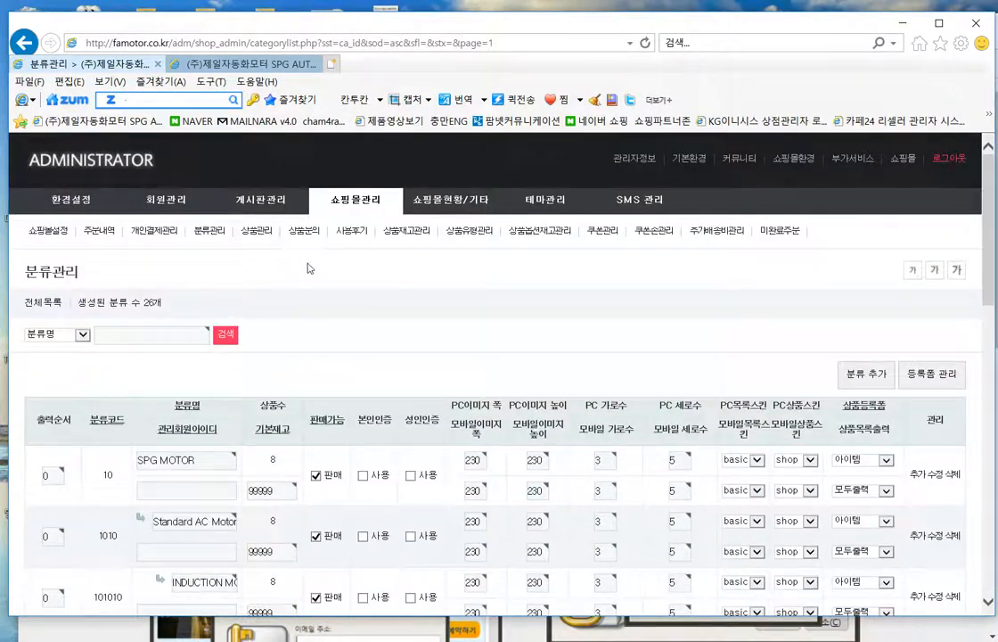
mouse_move(355, 200)
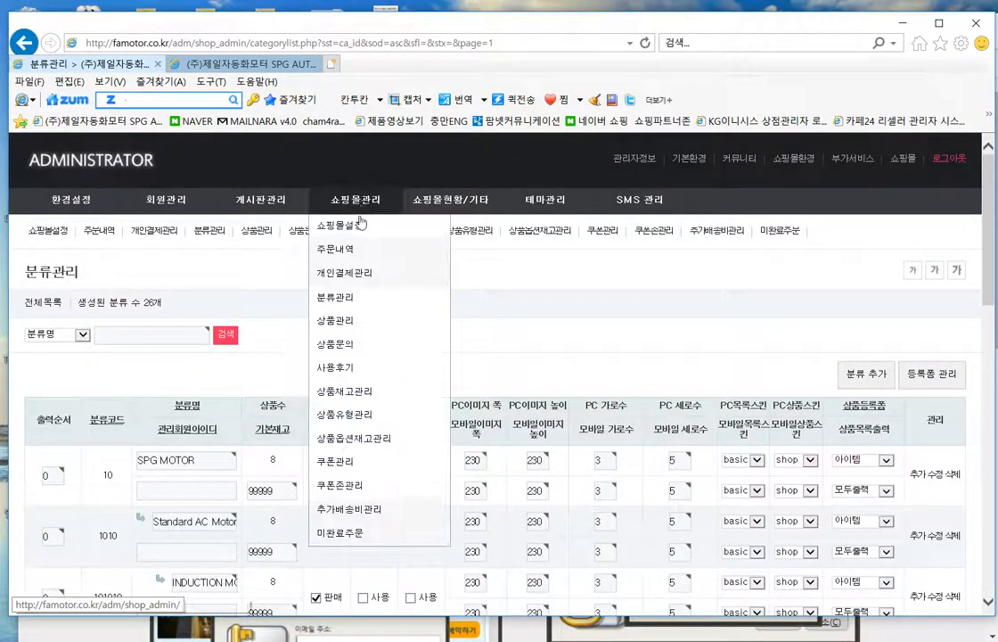
left_click(347, 352)
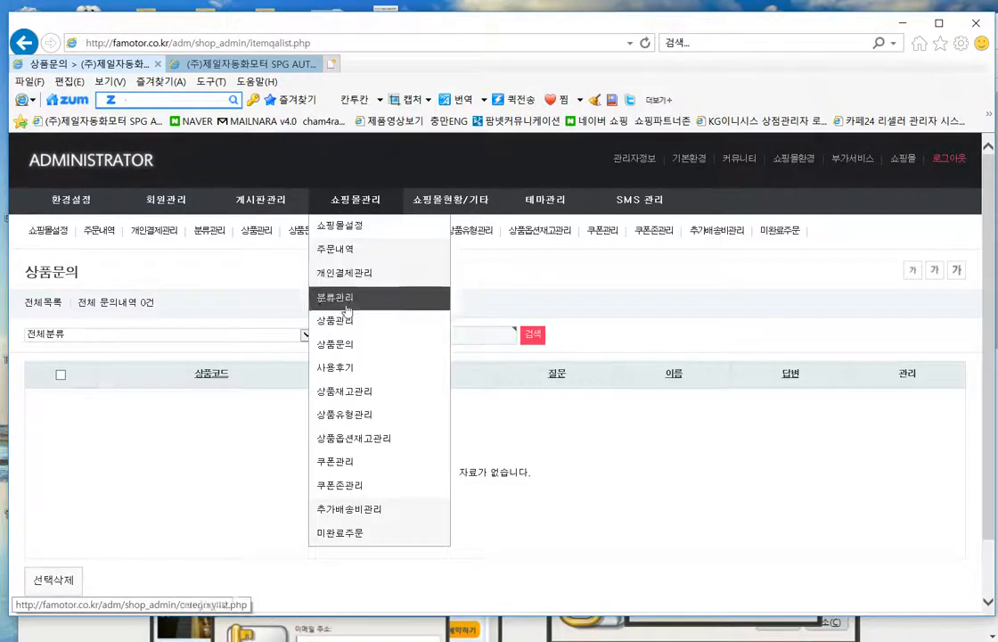
left_click(354, 319)
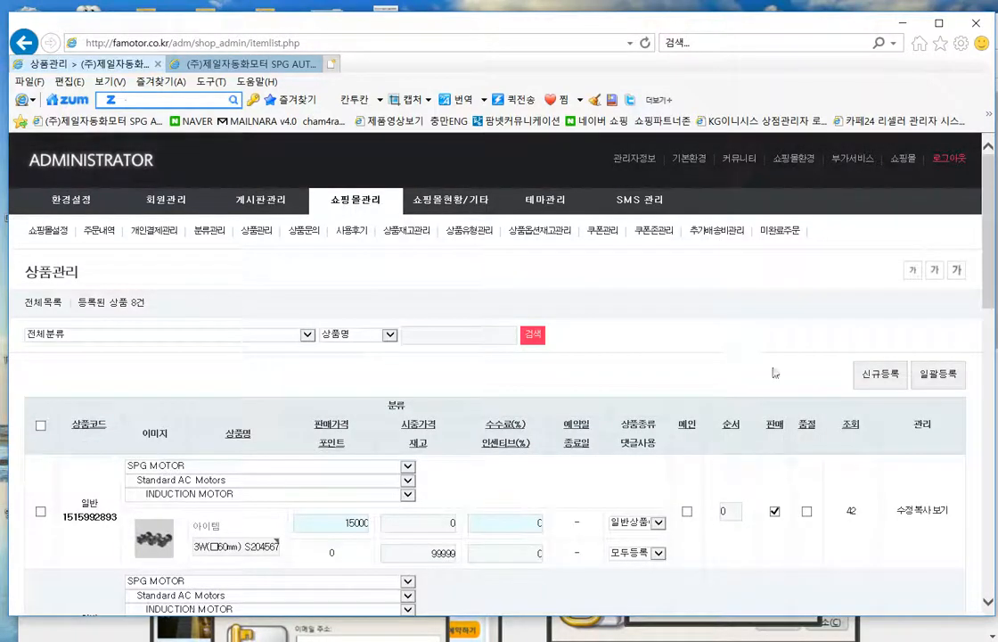
left_click(881, 376)
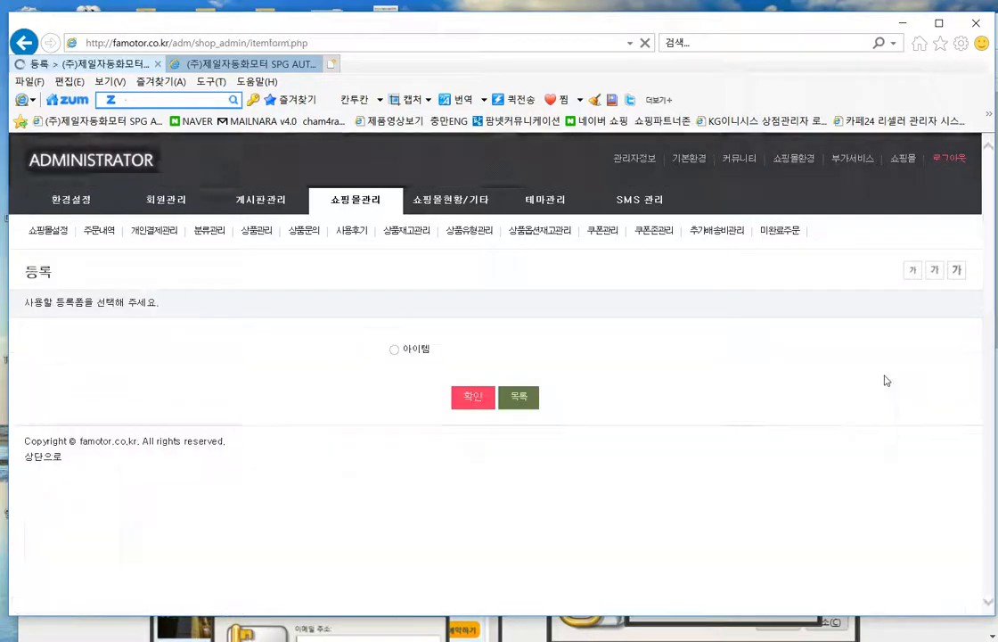
left_click(472, 397)
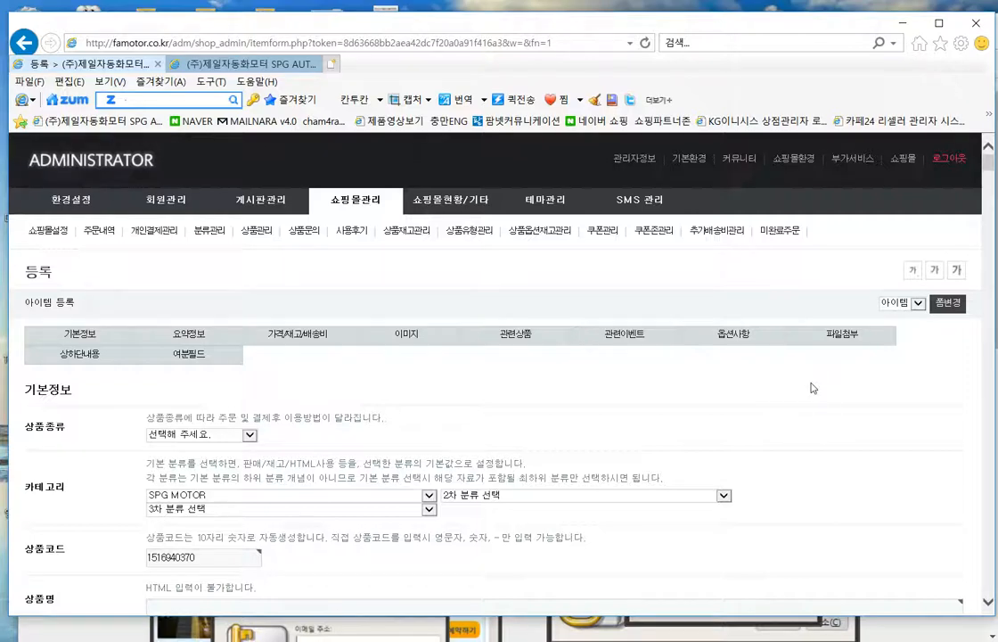
scroll(810, 386, "down", 3)
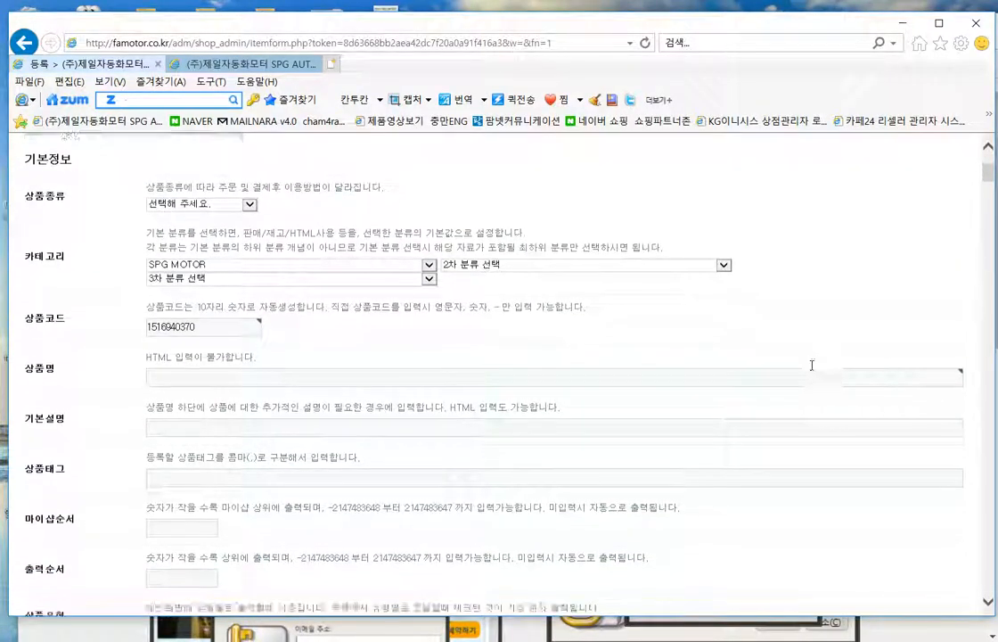
scroll(812, 364, "up", 2)
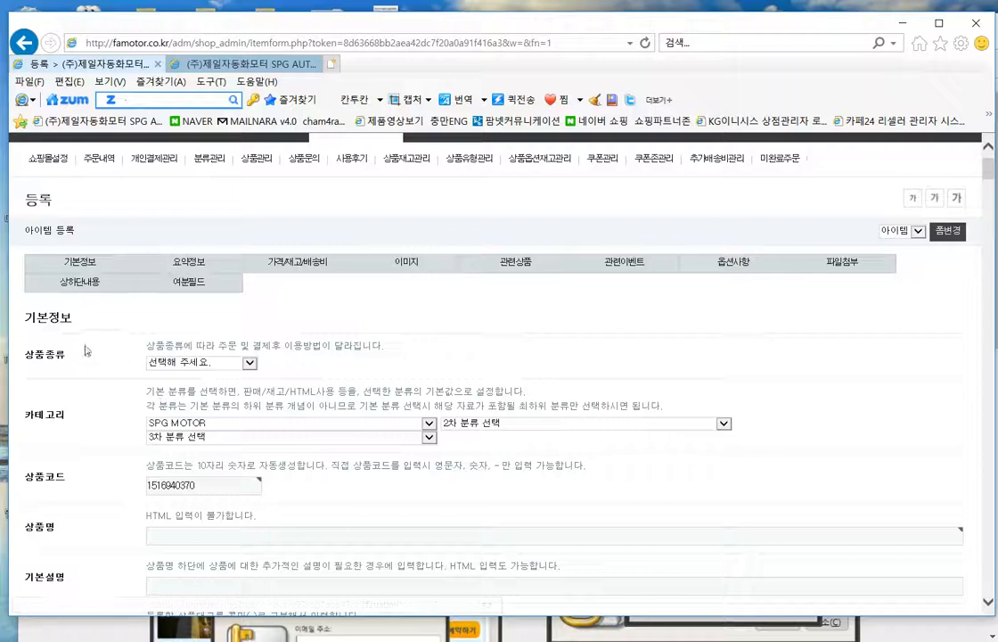
- Set the product type to 일반상품(배송가능)
left_click(227, 363)
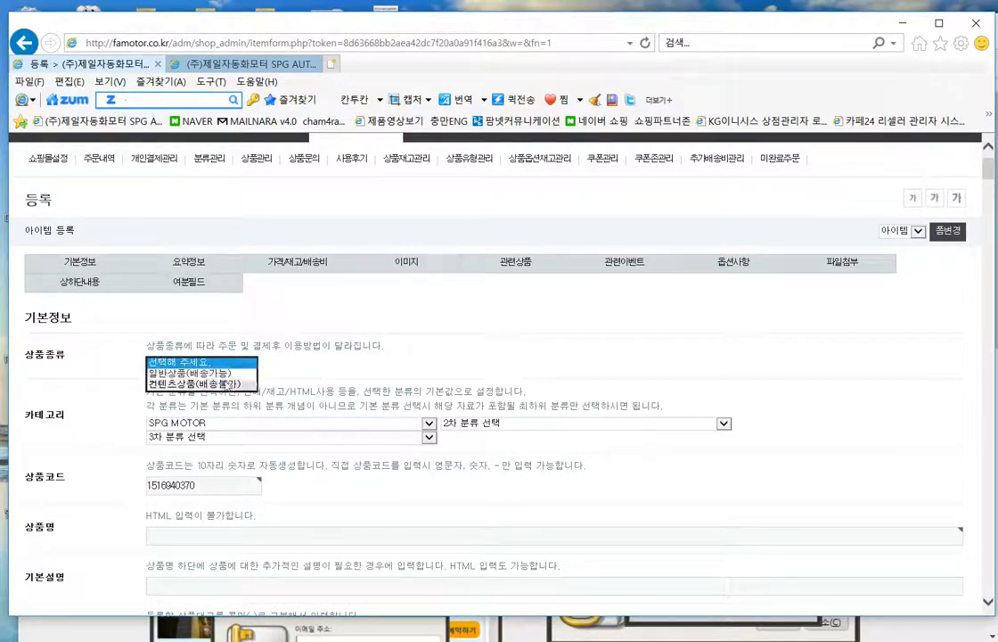
left_click(205, 373)
left_click(385, 363)
- File the product under AUTONICS › 모션드라이브 › 모션드라이브1 in the category dropdowns
scroll(664, 379, "down", 2)
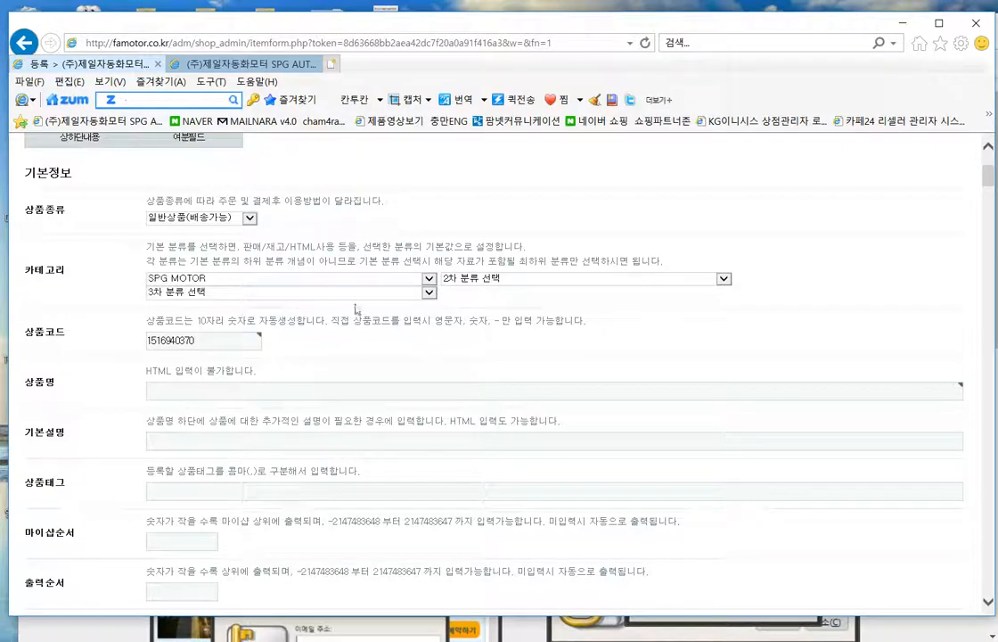
left_click(429, 279)
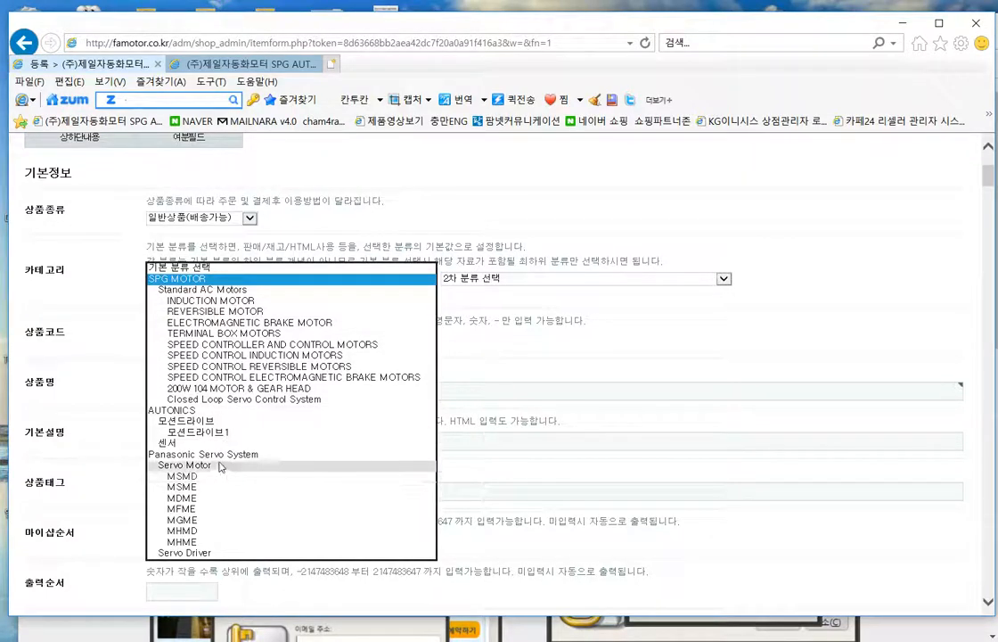
left_click(196, 421)
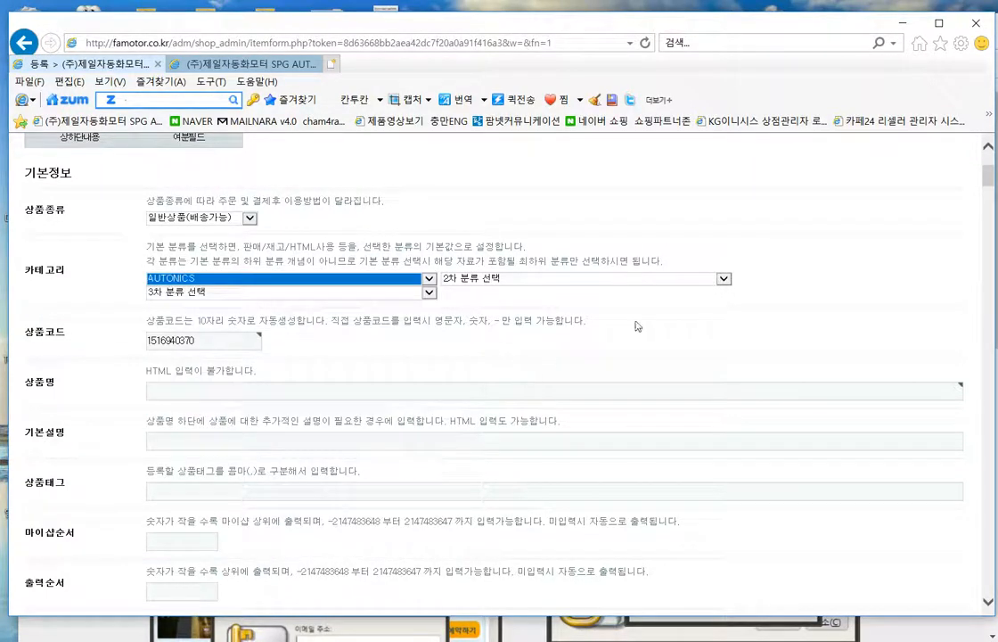
left_click(544, 278)
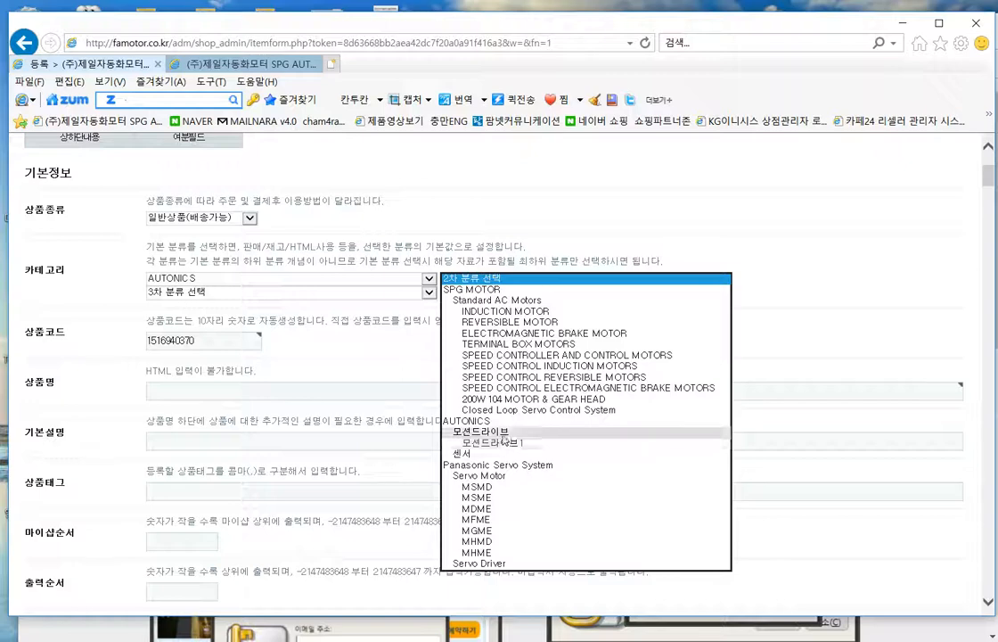
left_click(482, 432)
left_click(337, 291)
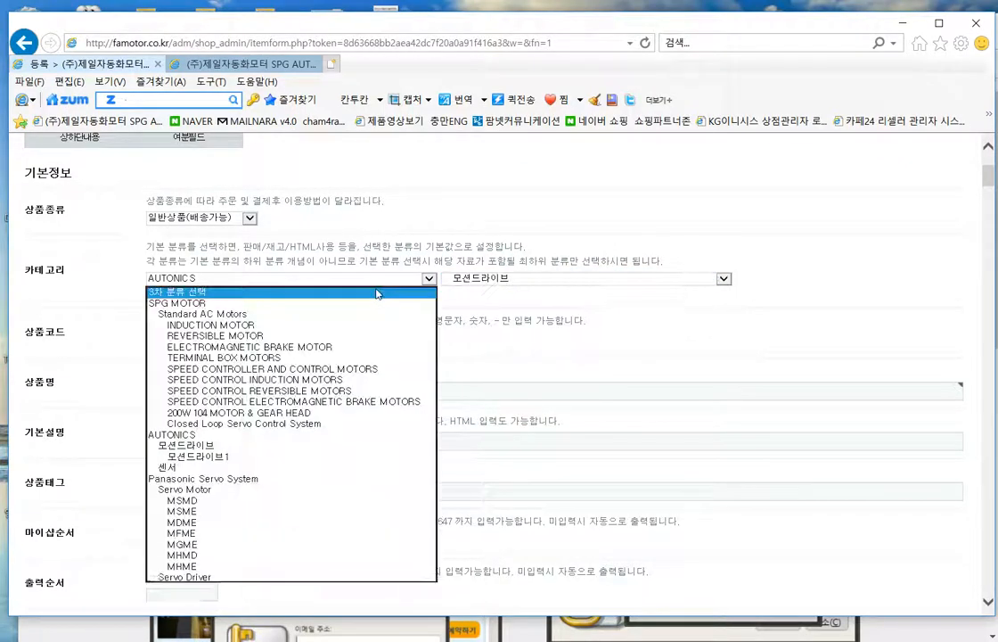
left_click(216, 458)
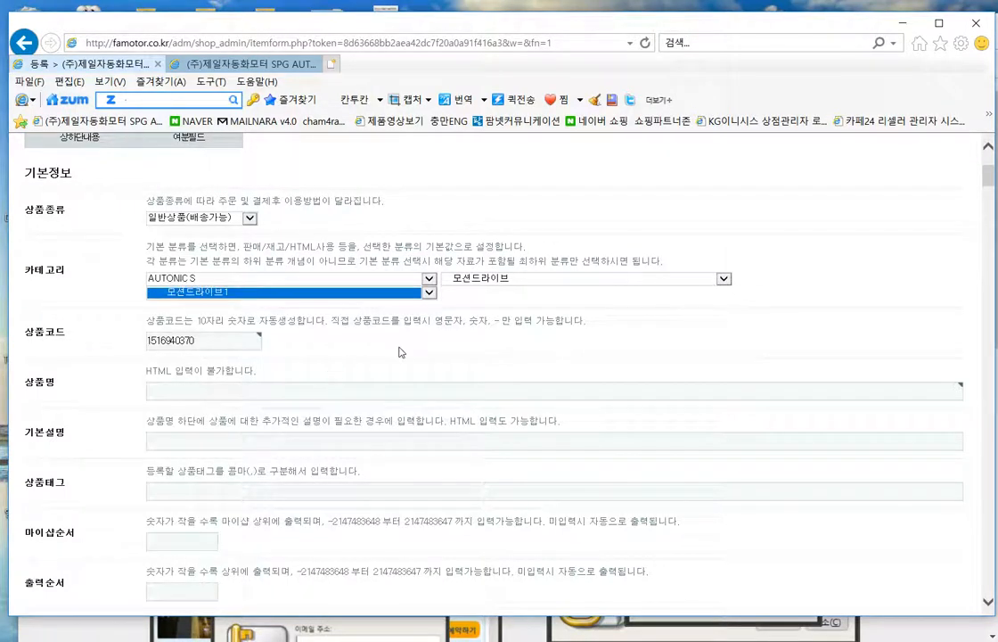
- Enter 오토닉스 상품1 as the product name
scroll(398, 353, "down", 1)
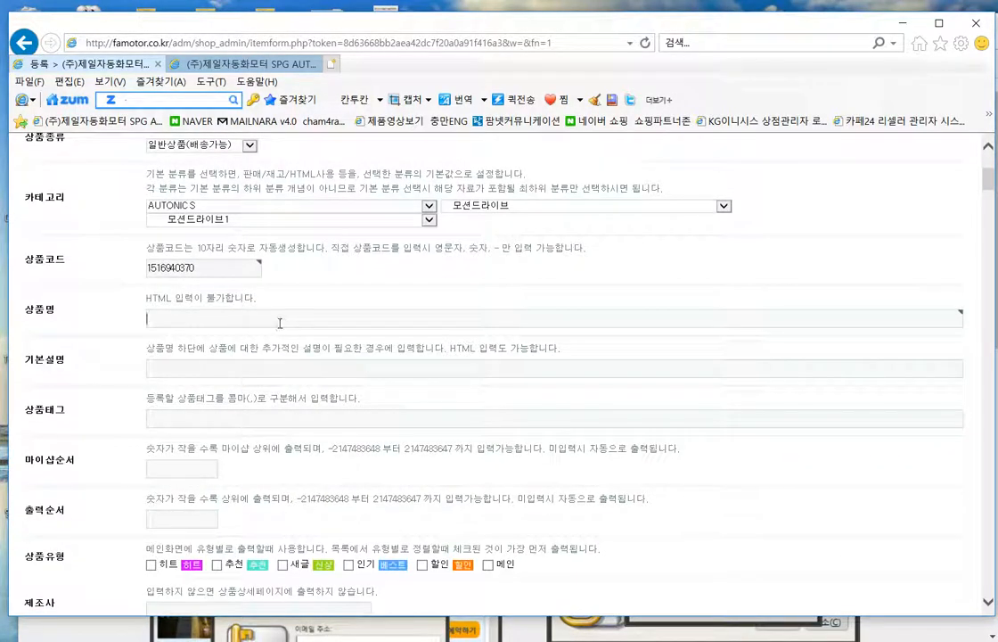
type("d")
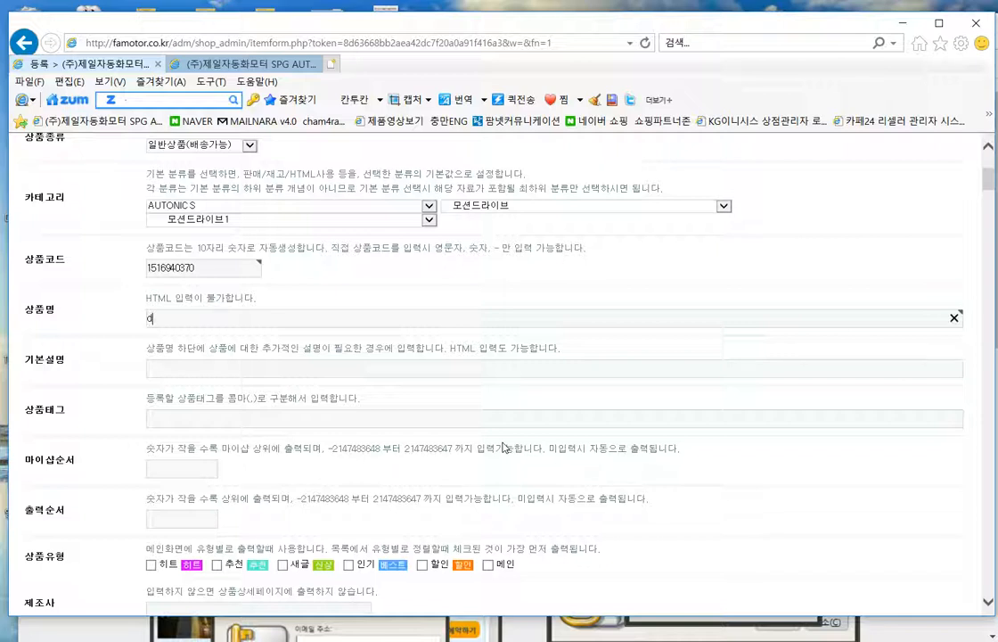
type("오토닉스 상품1")
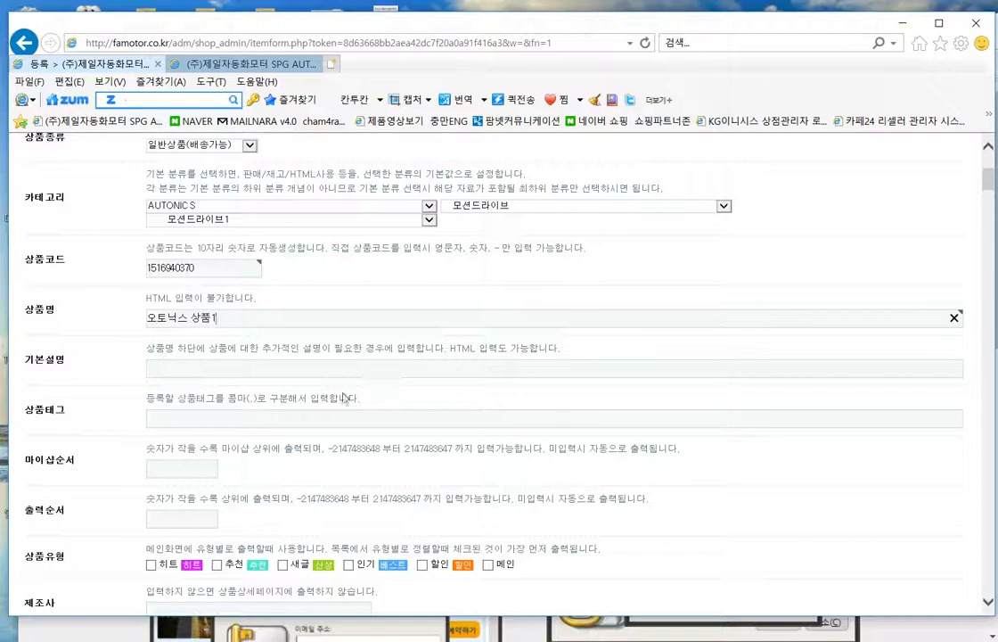
scroll(336, 367, "down", 2)
scroll(335, 367, "up", 1)
- Highlight the basic description help text several times to read it
left_click(220, 297)
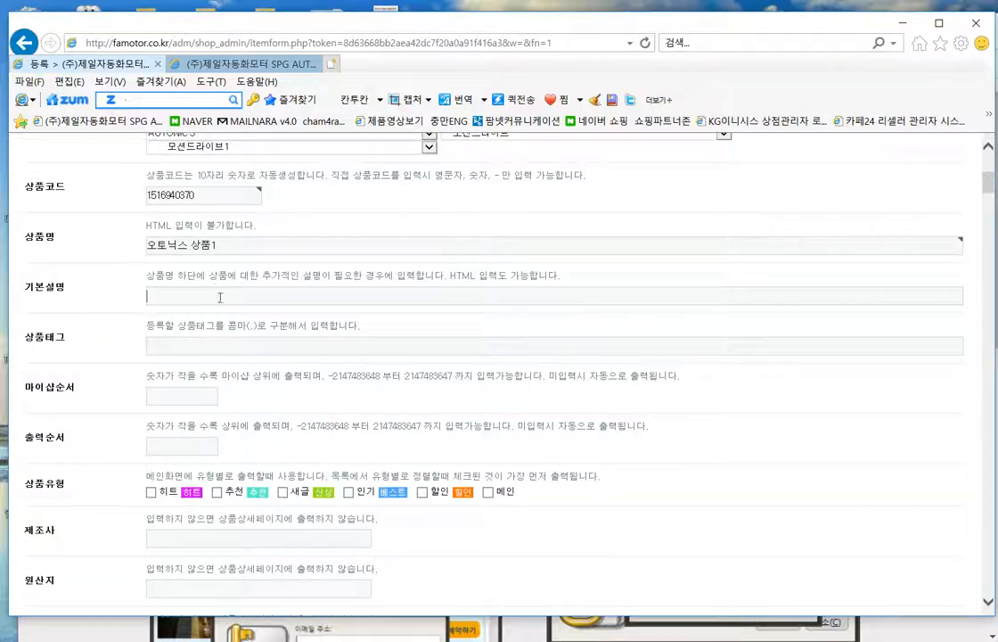
left_click_drag(145, 275, 581, 291)
left_click(501, 288)
left_click_drag(140, 278, 520, 298)
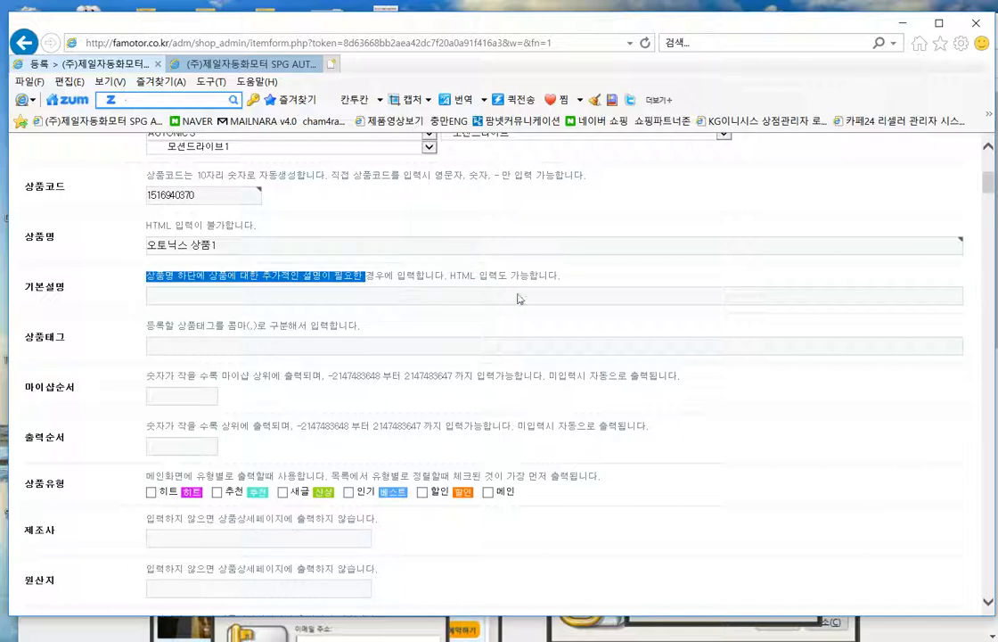
left_click_drag(602, 300, 597, 278)
left_click(602, 278)
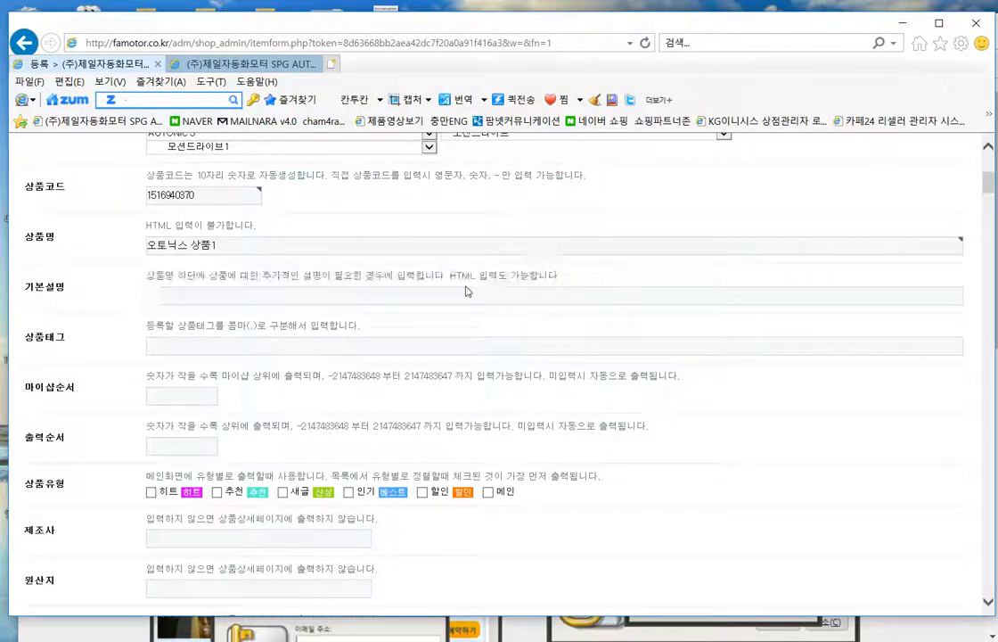
left_click_drag(138, 278, 373, 278)
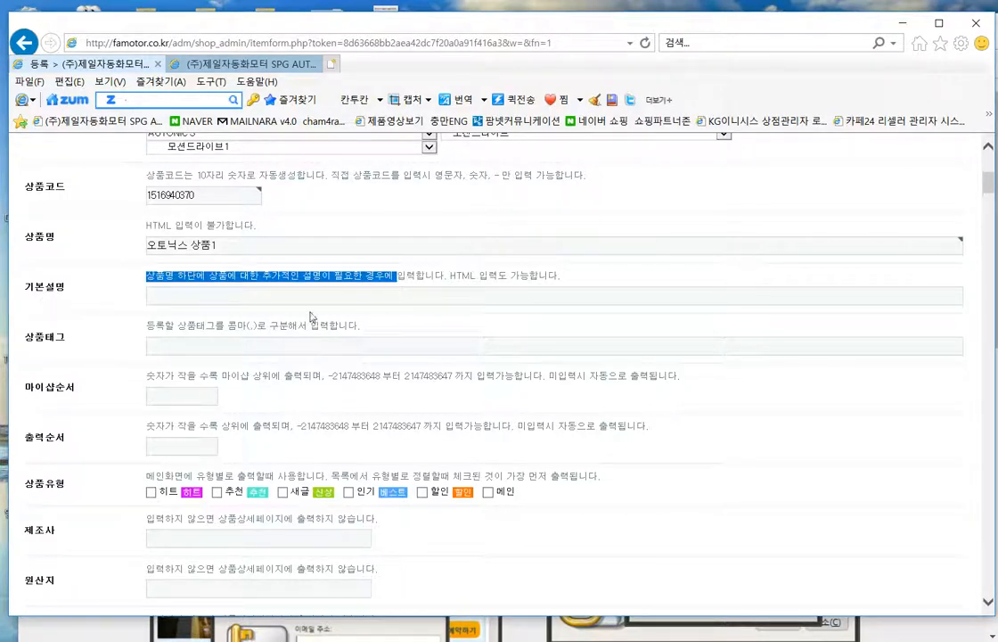
left_click(287, 291)
left_click_drag(146, 277, 335, 279)
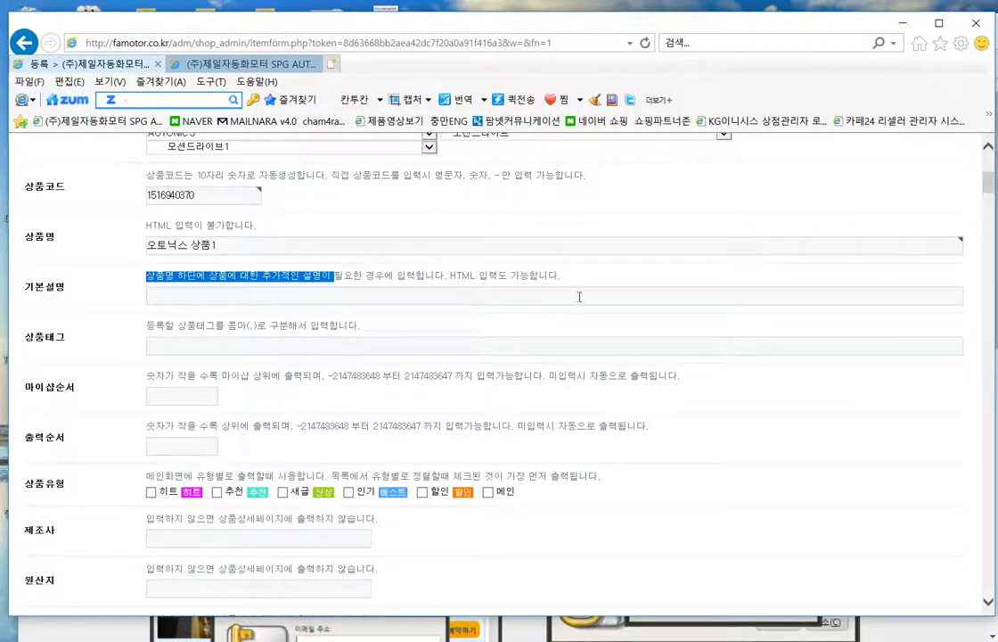
left_click_drag(597, 291, 598, 288)
- Go to the product tag field, highlight its 상품태그 label, and scroll back up
left_click(220, 349)
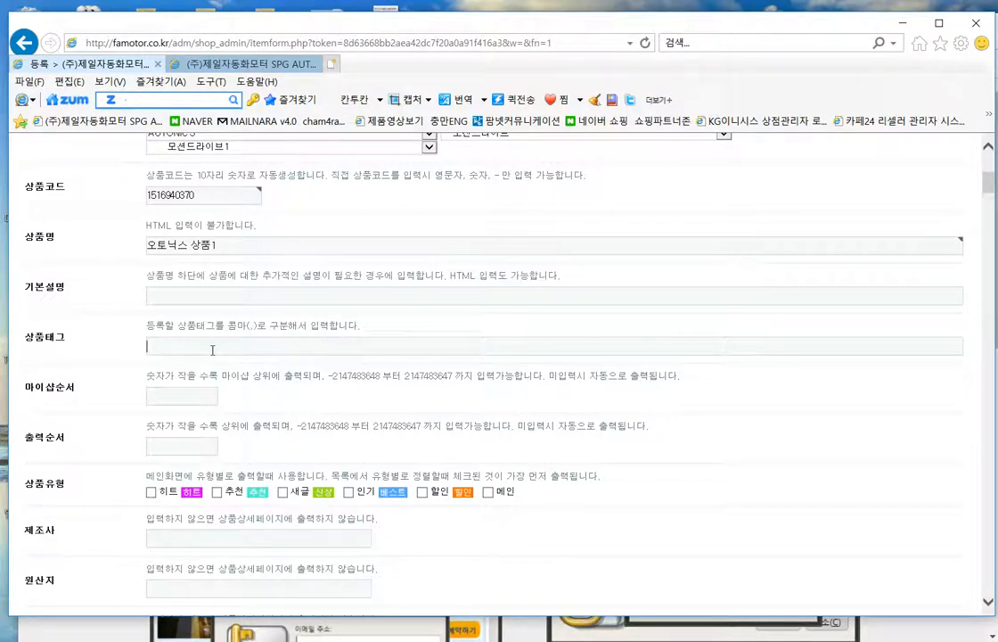
left_click_drag(69, 339, 48, 338)
left_click(100, 339)
scroll(775, 415, "down", 3)
scroll(757, 418, "up", 2)
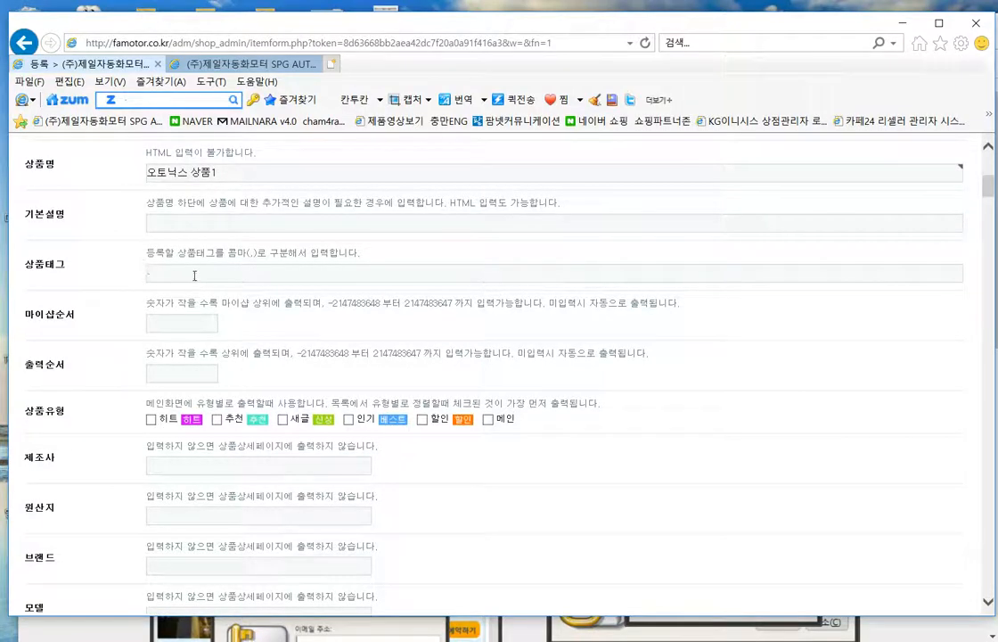
scroll(481, 372, "up", 1)
scroll(481, 373, "up", 2)
- Enter the tags 오토닉스,스텝핑모터 in the product tag field and start a third tag
left_click(474, 423)
type("ㅇ")
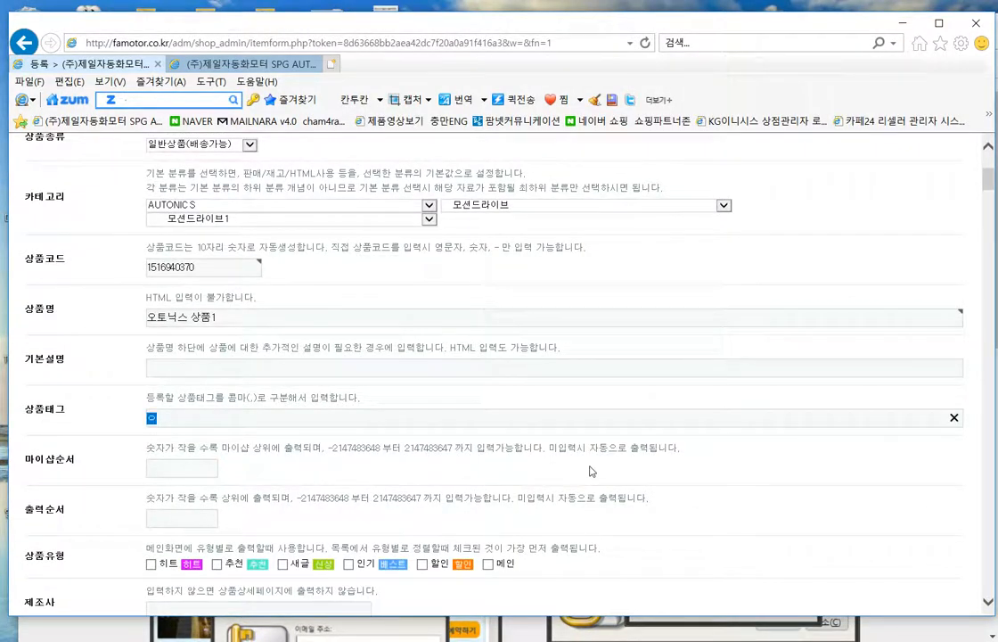
type("토닉스")
type(",")
type("스테")
type("ㅂ핑ㅁ")
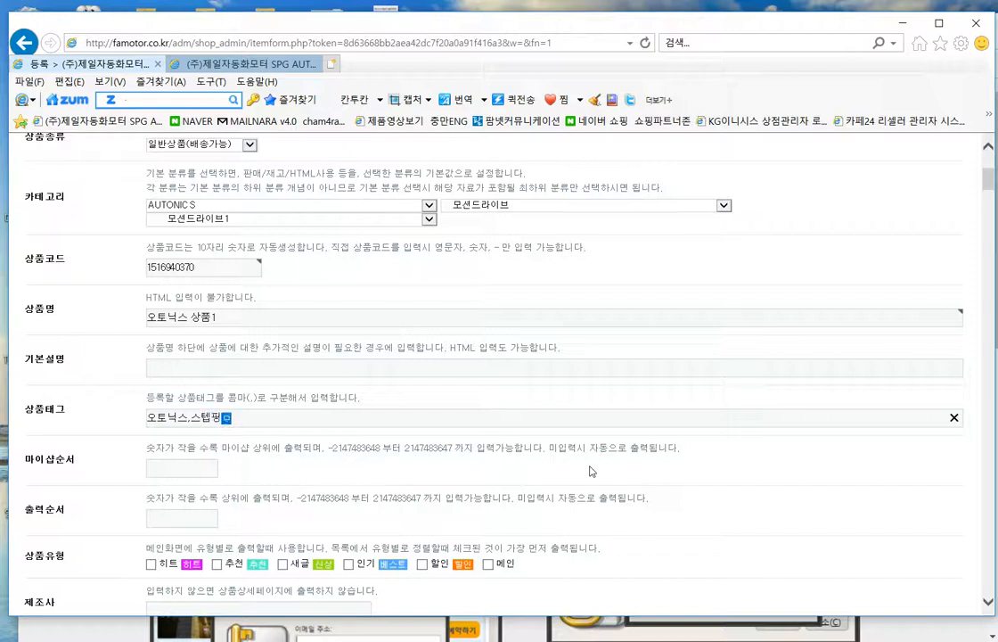
type("터")
scroll(563, 545, "down", 2)
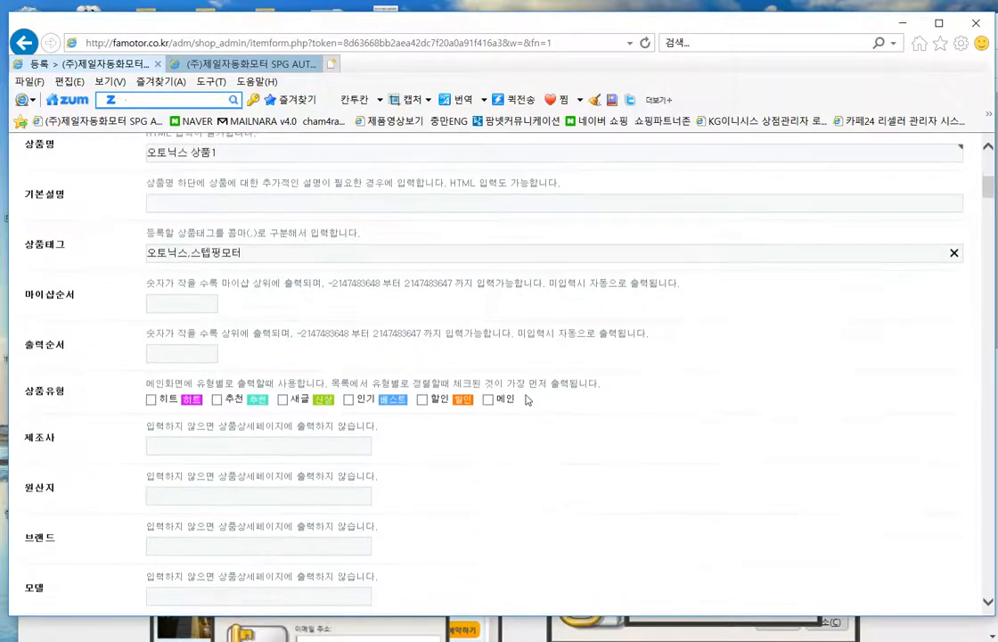
type("ㄴㄴ")
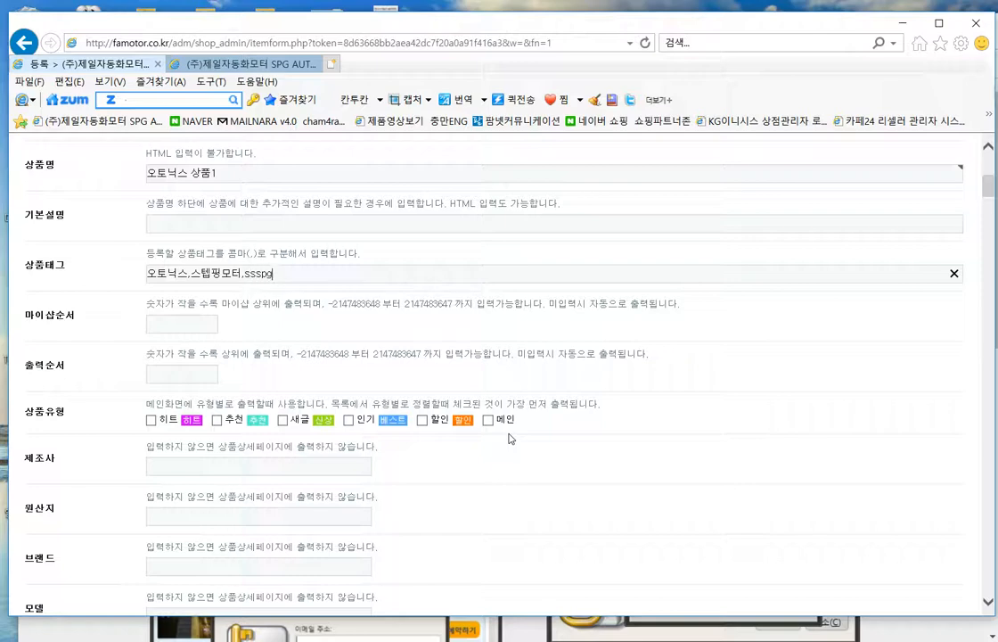
scroll(495, 238, "down", 2)
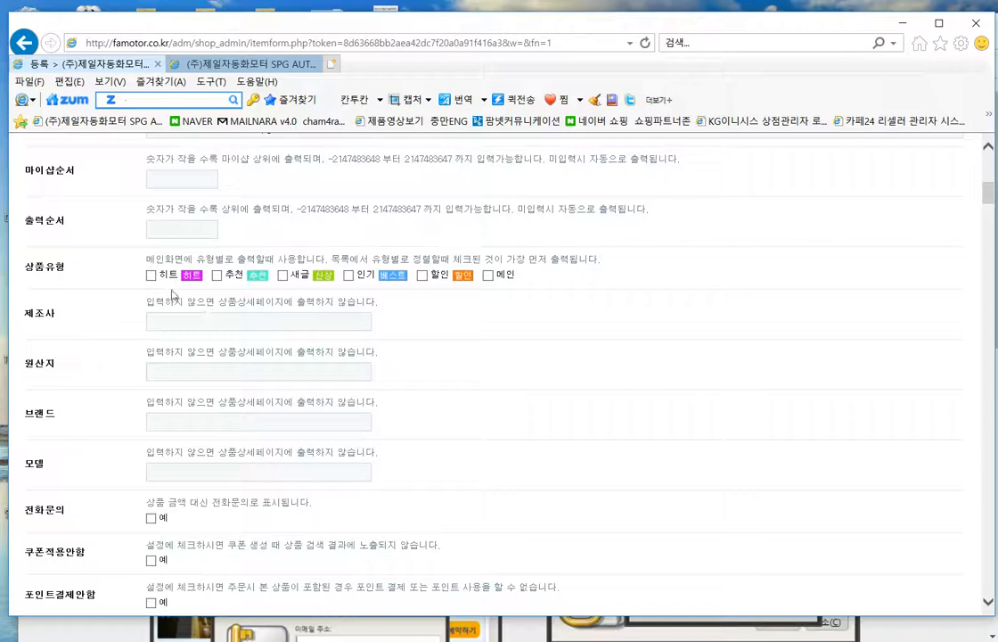
- Enter 오토닉스 in the 제조사 (manufacturer) field, correcting the typing errors
left_click_drag(127, 266, 635, 289)
left_click(201, 317)
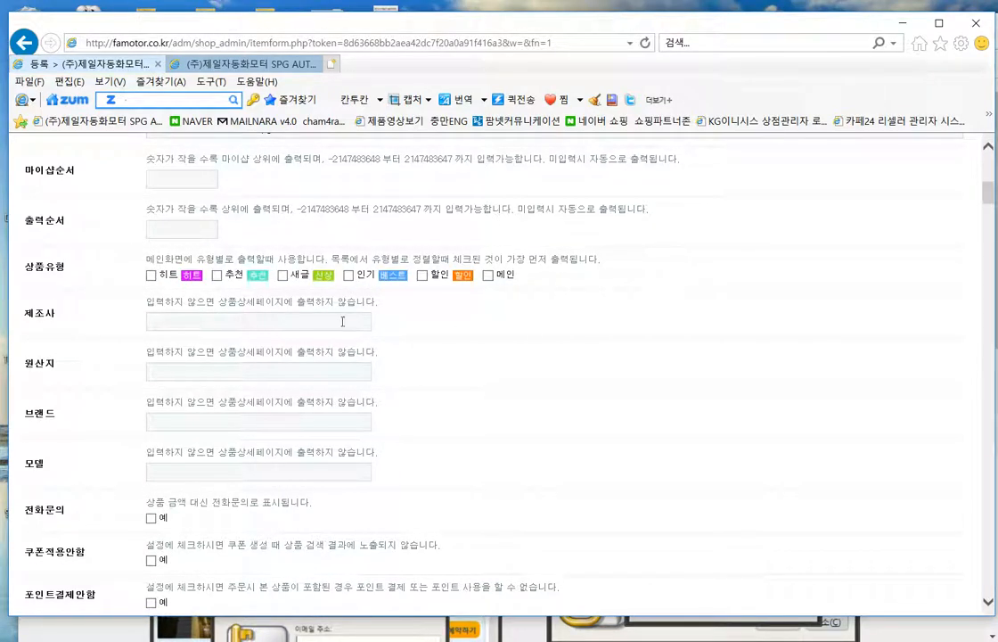
scroll(464, 338, "down", 1)
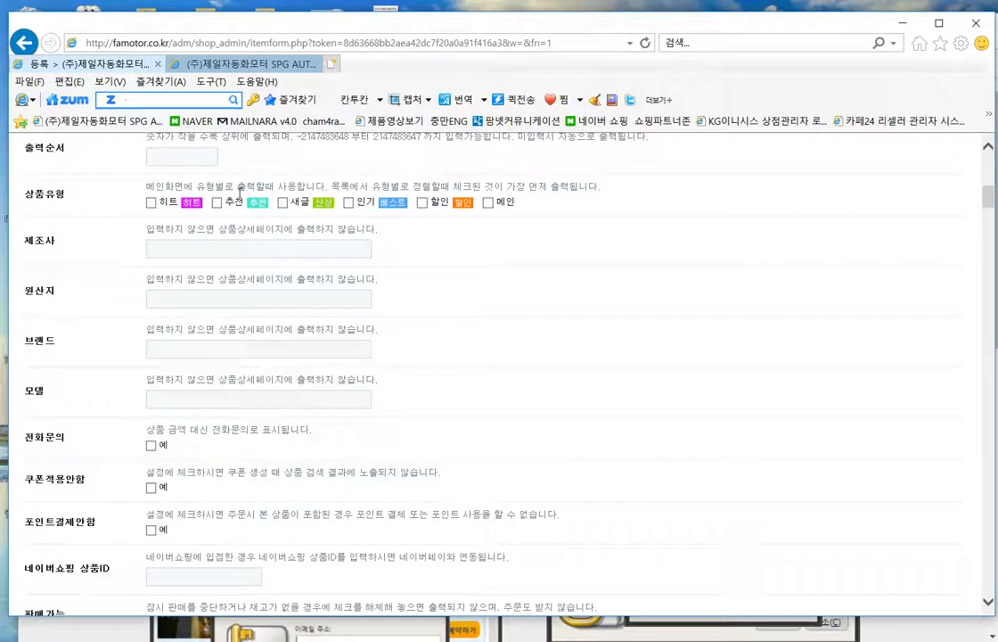
left_click(183, 249)
type("네")
key("BackSpace")
key("BackSpace")
type("토")
key("BackSpace")
key("BackSpace")
type("오토닉스")
left_click(229, 293)
- Move down to the brand field and point out its hint text
scroll(224, 295, "down", 1)
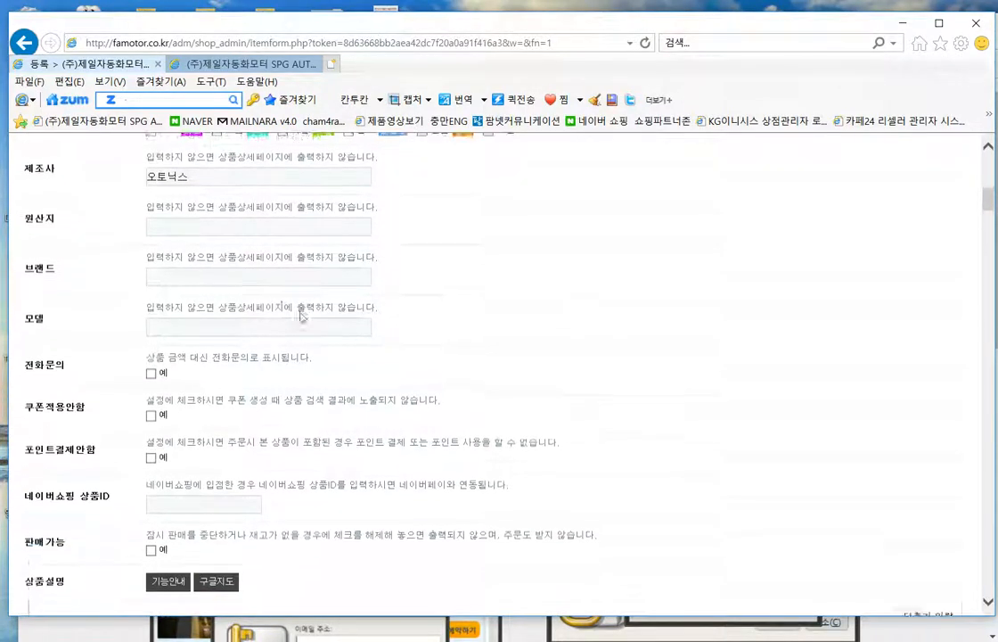
left_click(198, 278)
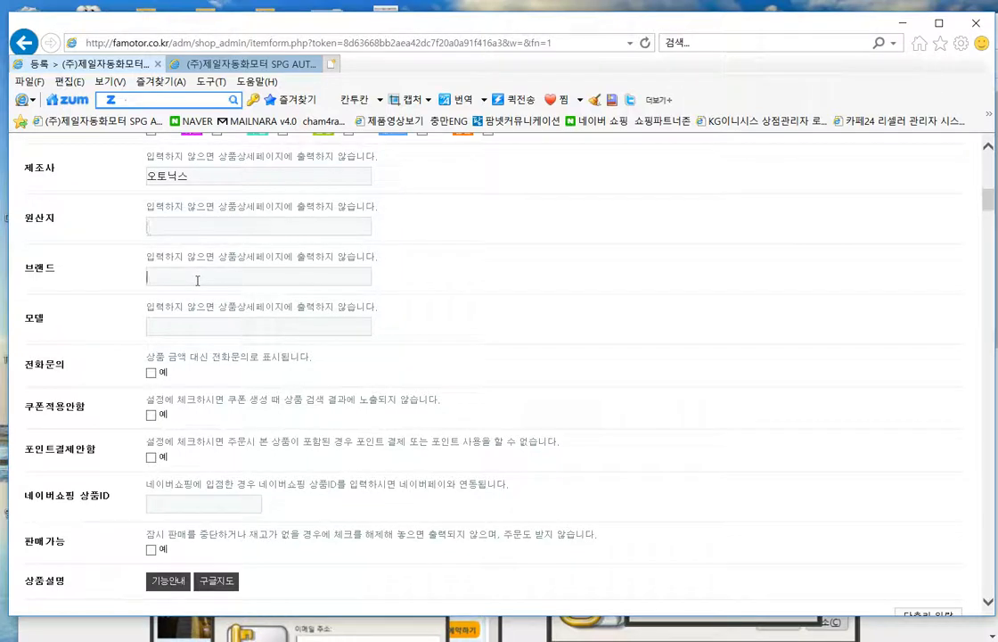
left_click_drag(157, 260, 383, 260)
left_click(400, 252)
- Untick 전화문의 so the price shows instead of phone inquiry
scroll(528, 358, "down", 2)
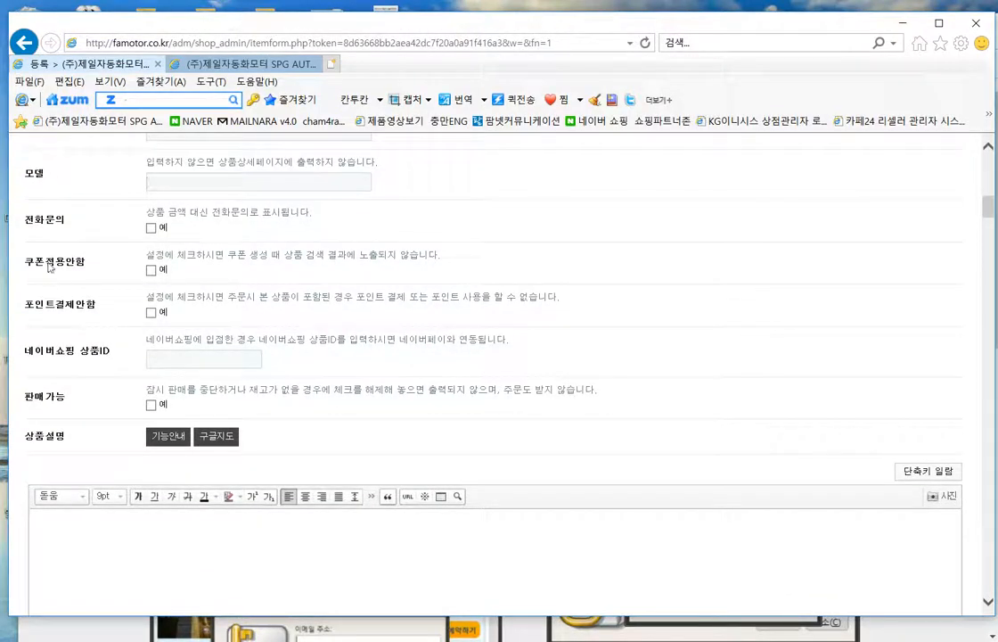
left_click_drag(79, 229, 25, 229)
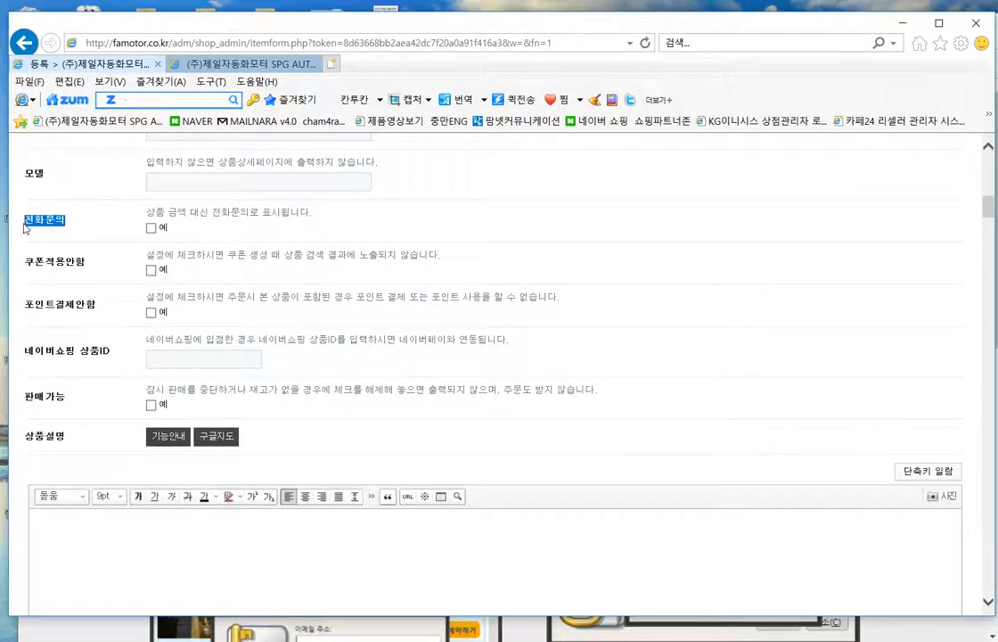
left_click(149, 237)
left_click_drag(80, 224, 37, 223)
left_click(250, 240)
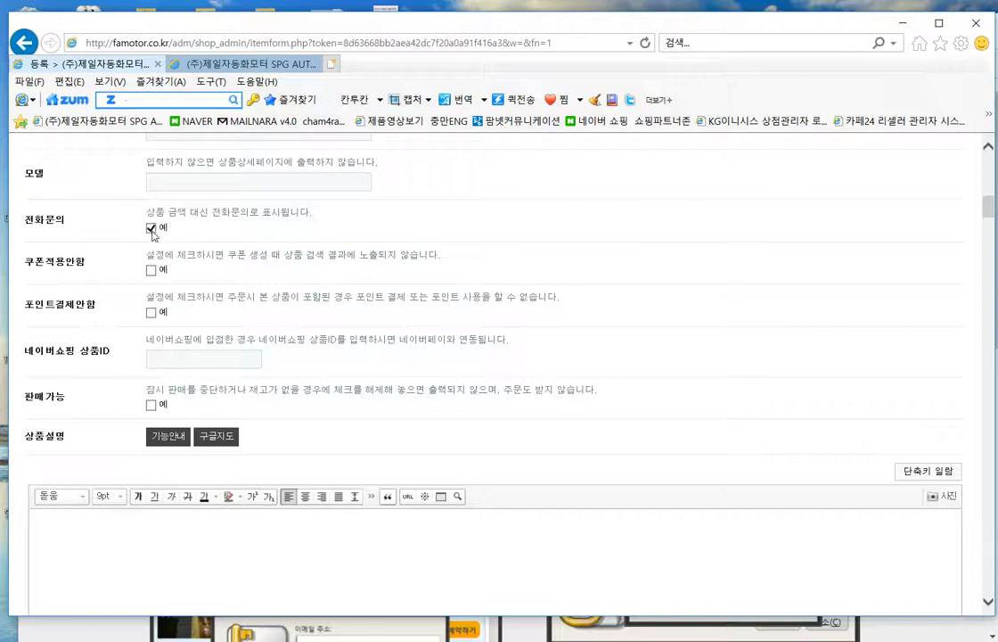
left_click(152, 230)
left_click_drag(218, 241, 82, 217)
left_click(138, 216)
left_click_drag(244, 241, 47, 198)
left_click(258, 205)
- Go over the point payment note and tick 판매가능 to make the product sellable
scroll(302, 252, "down", 1)
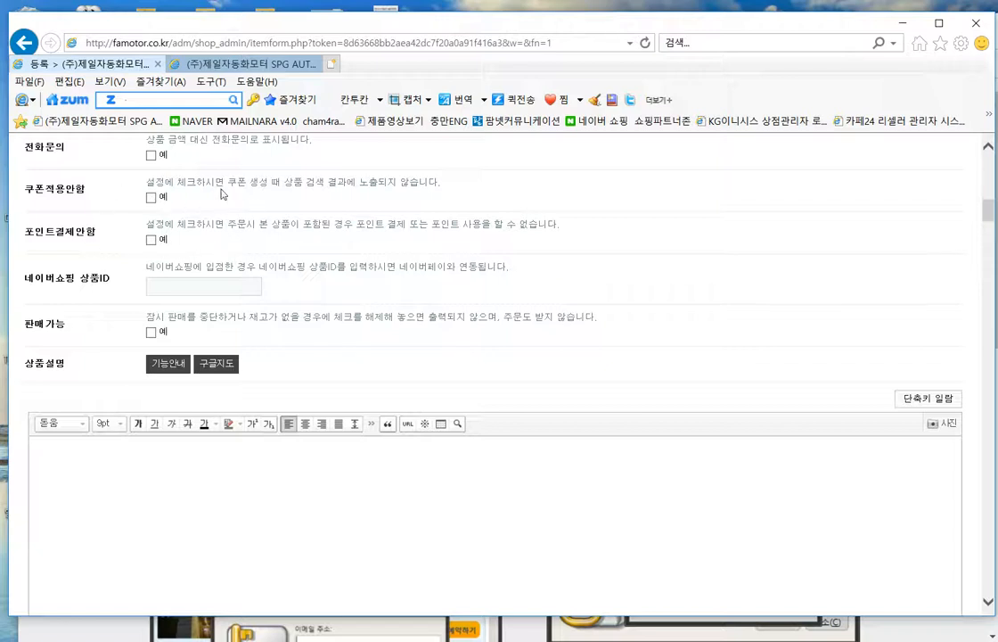
left_click_drag(169, 225, 580, 232)
left_click(656, 241)
left_click_drag(229, 226, 410, 228)
left_click(596, 231)
scroll(277, 237, "down", 1)
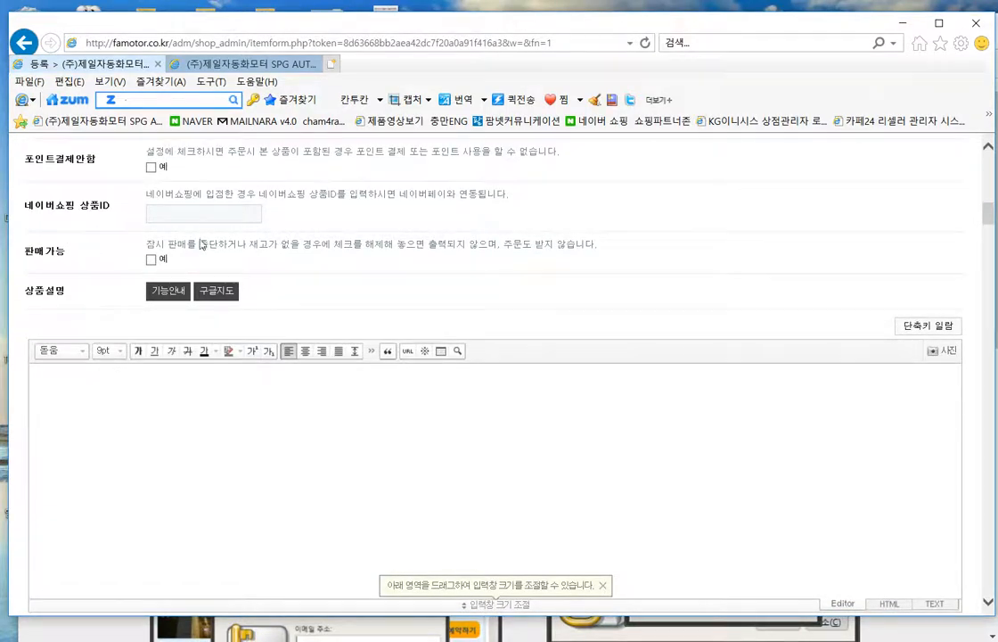
scroll(202, 243, "down", 1)
left_click_drag(78, 186, 23, 179)
left_click(357, 215)
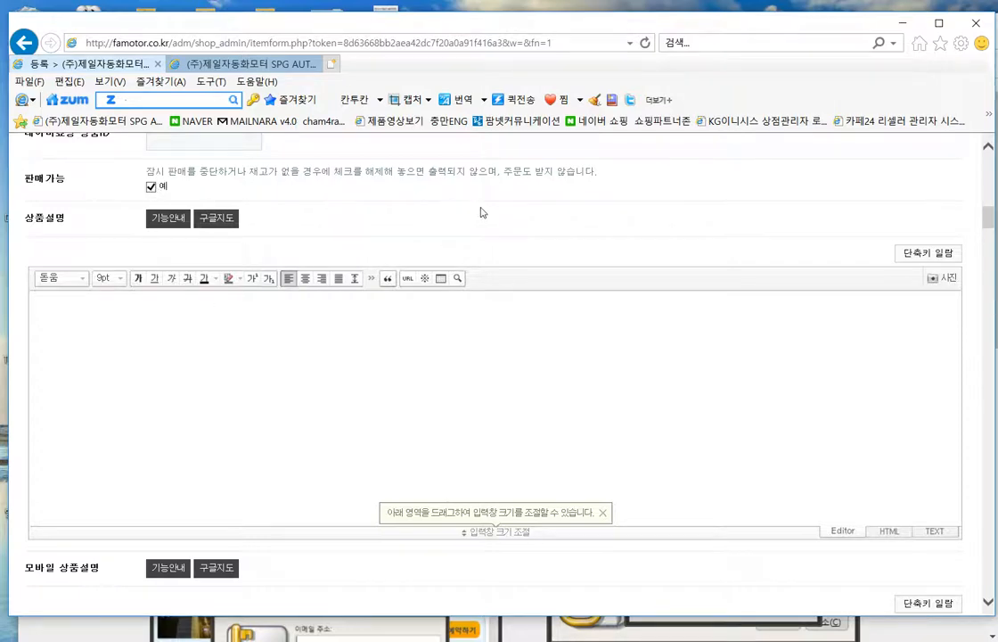
- Put the cursor in the 상품설명 description editor
left_click(340, 351)
scroll(337, 348, "down", 2)
scroll(437, 334, "up", 2)
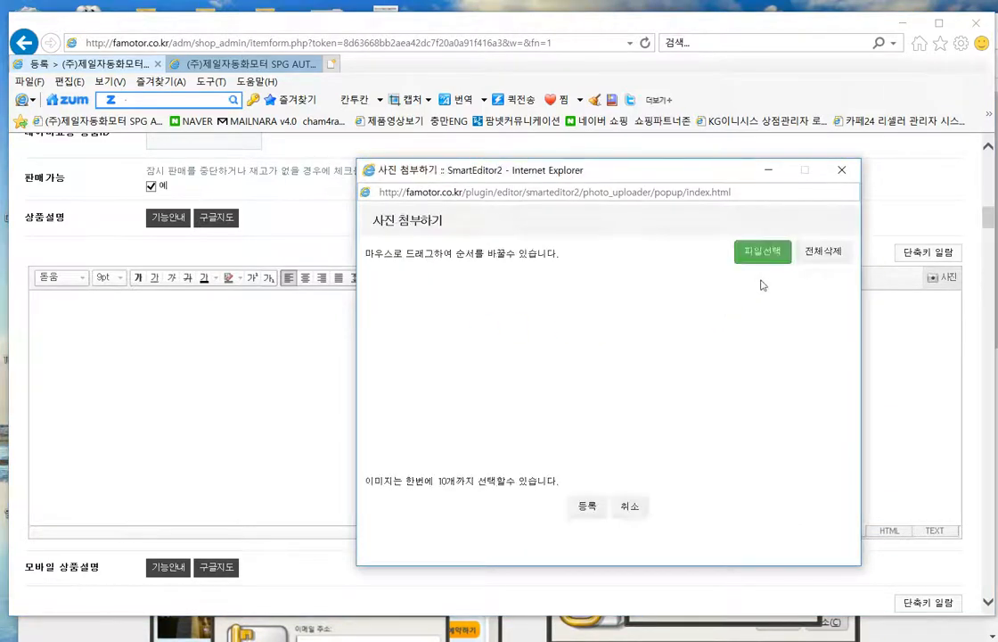
- Choose the motor catalogue image from the 바탕 화면 > famotor folder for upload
left_click(753, 251)
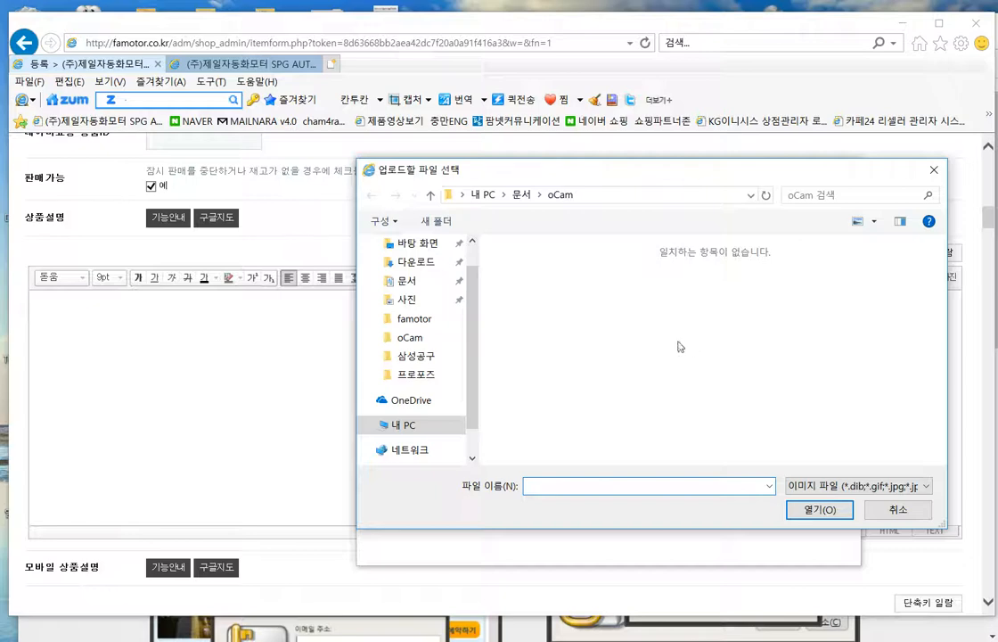
left_click(416, 243)
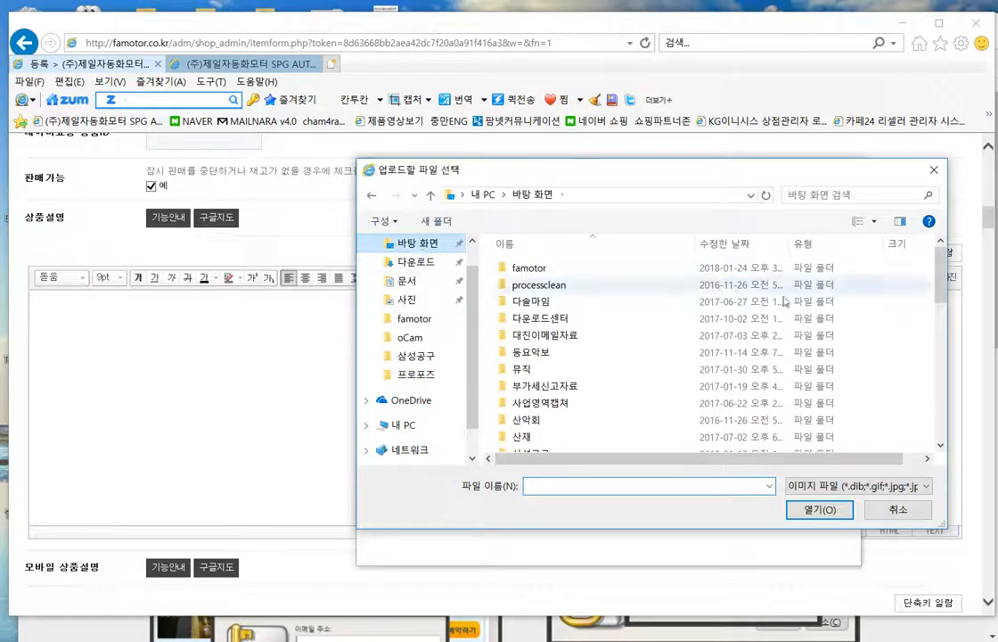
mouse_move(945, 285)
left_mouse_down()
mouse_move(941, 396)
mouse_move(927, 276)
left_mouse_up()
double_click(505, 269)
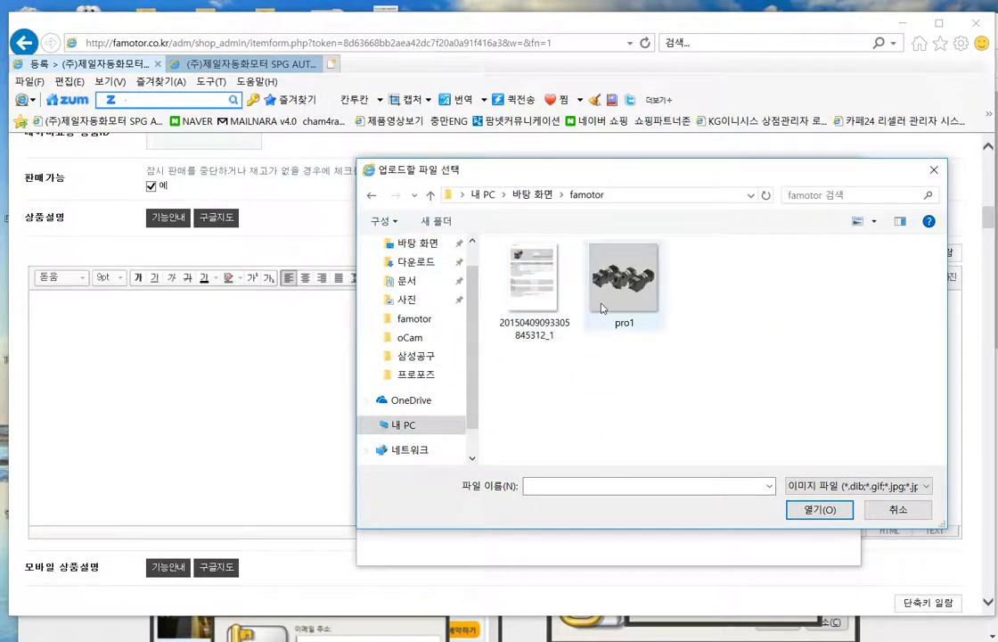
double_click(527, 293)
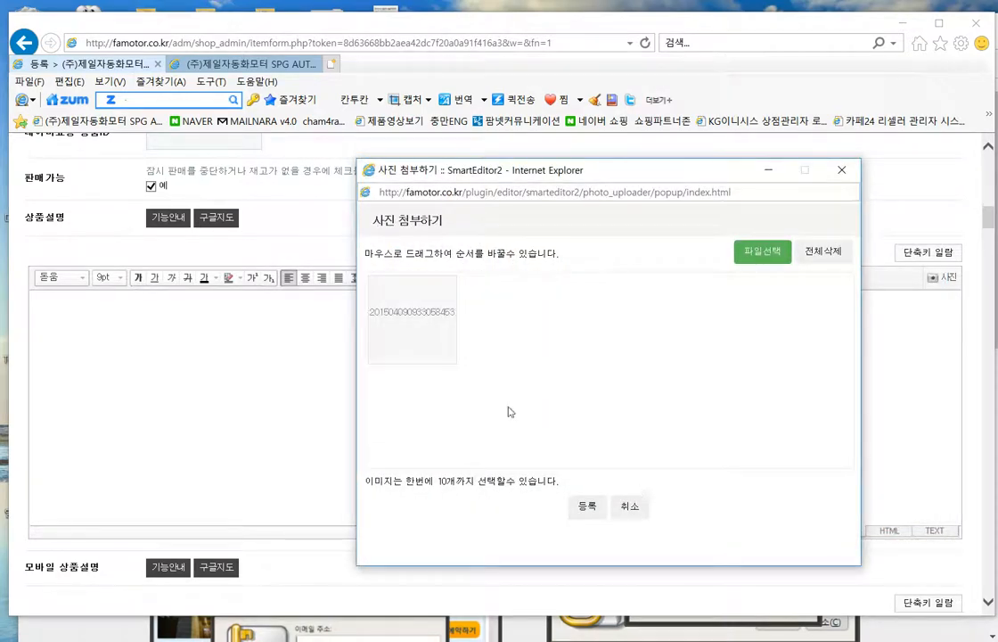
- Insert the catalogue page image into the product description and review it
left_click(588, 510)
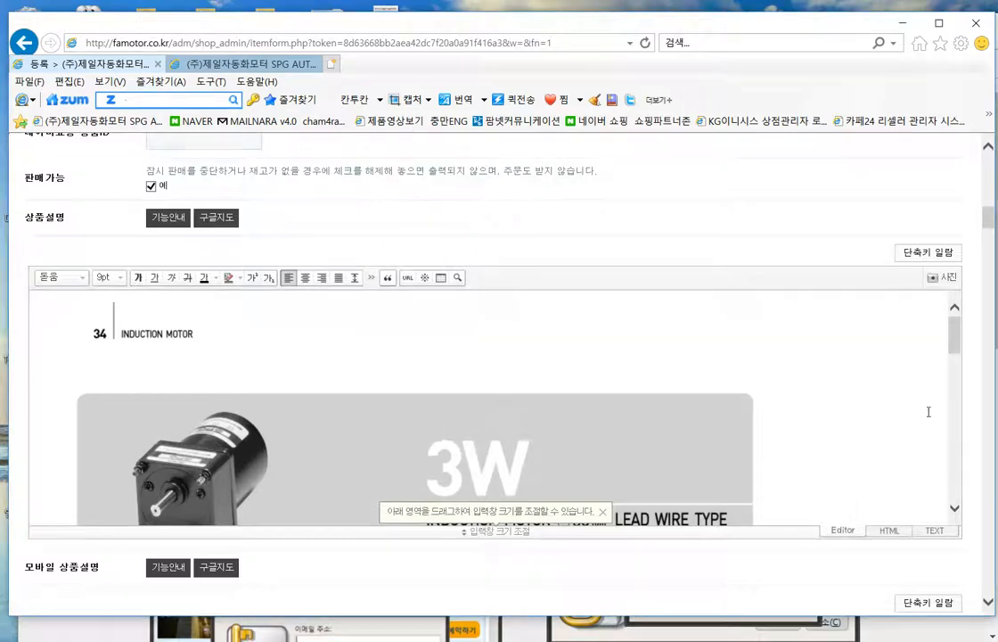
scroll(838, 321, "down", 5)
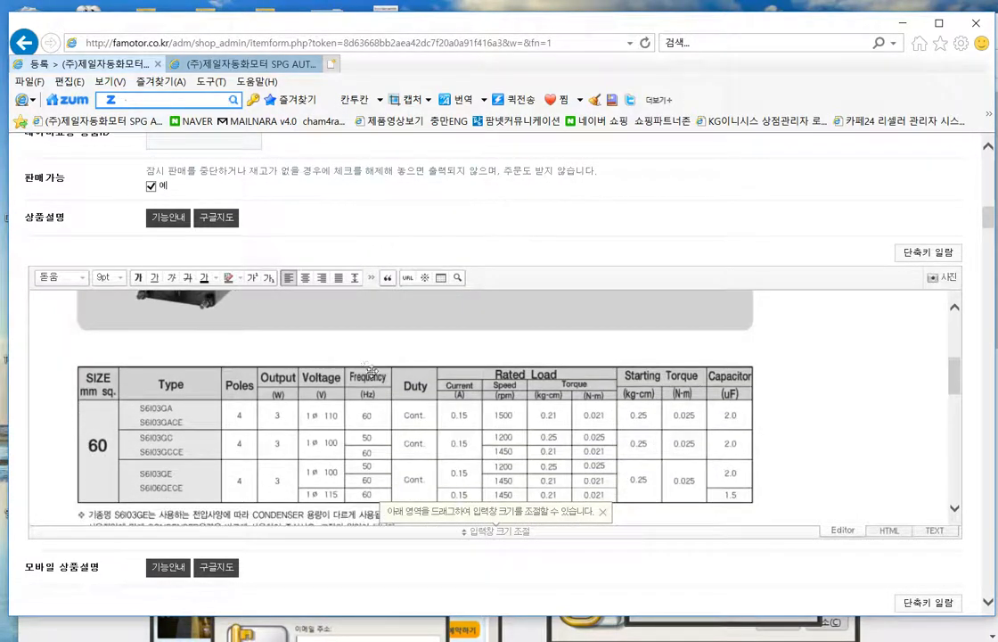
scroll(820, 403, "up", 5)
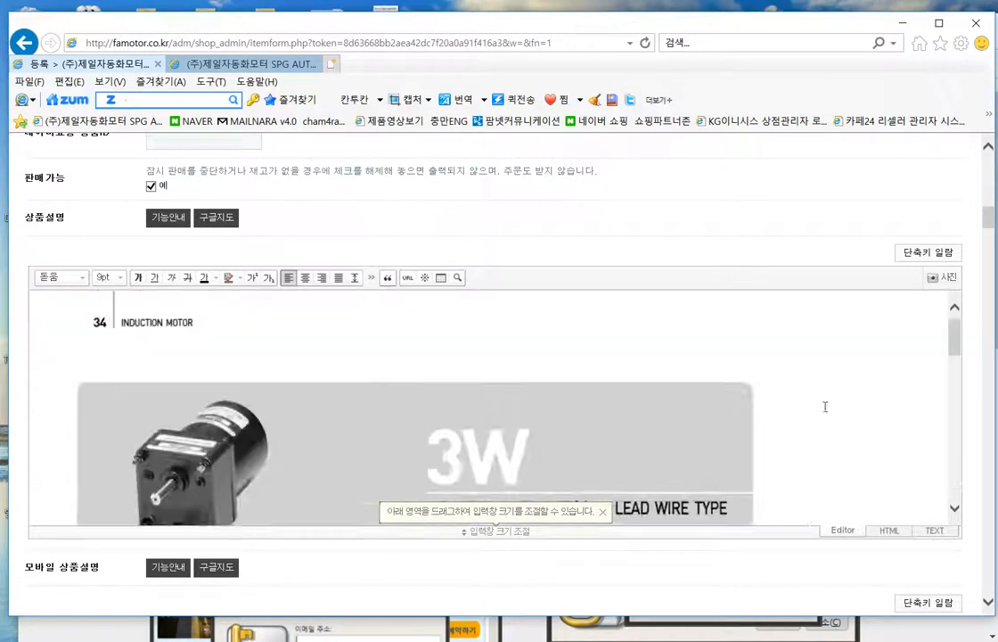
scroll(882, 410, "down", 5)
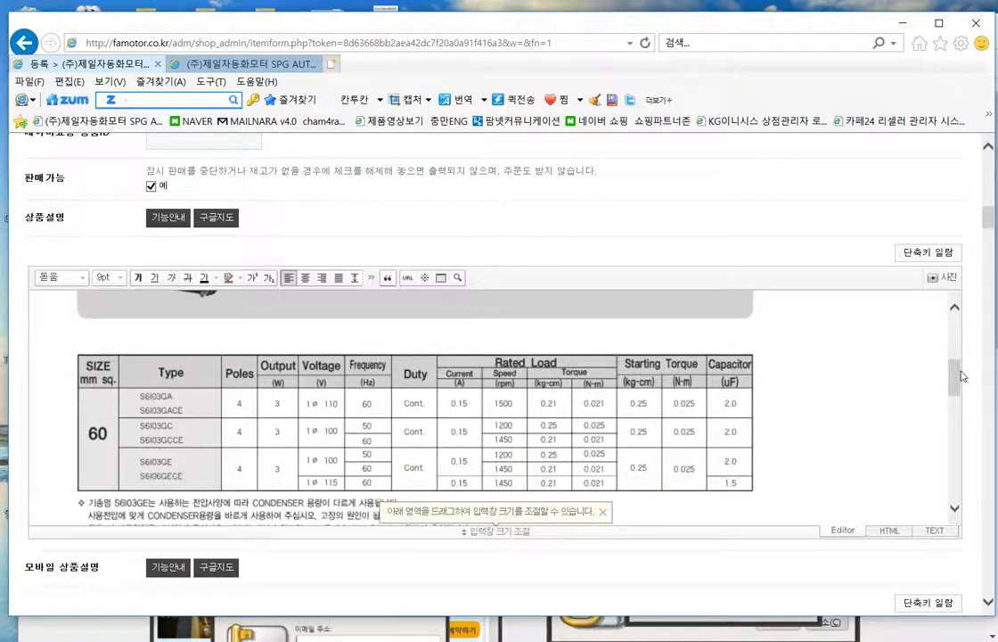
left_click_drag(955, 379, 963, 447)
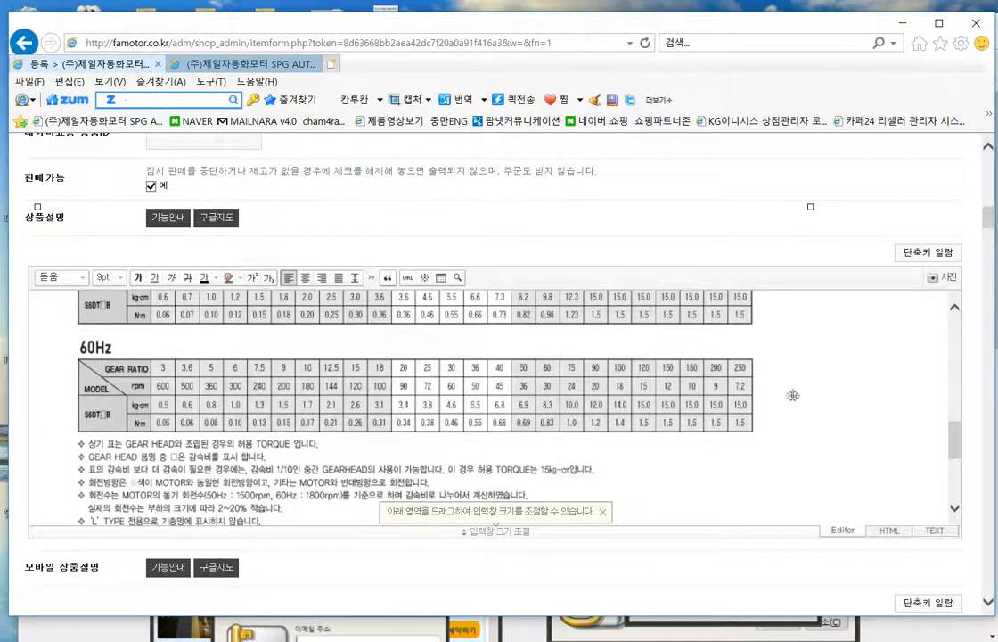
scroll(854, 403, "down", 10)
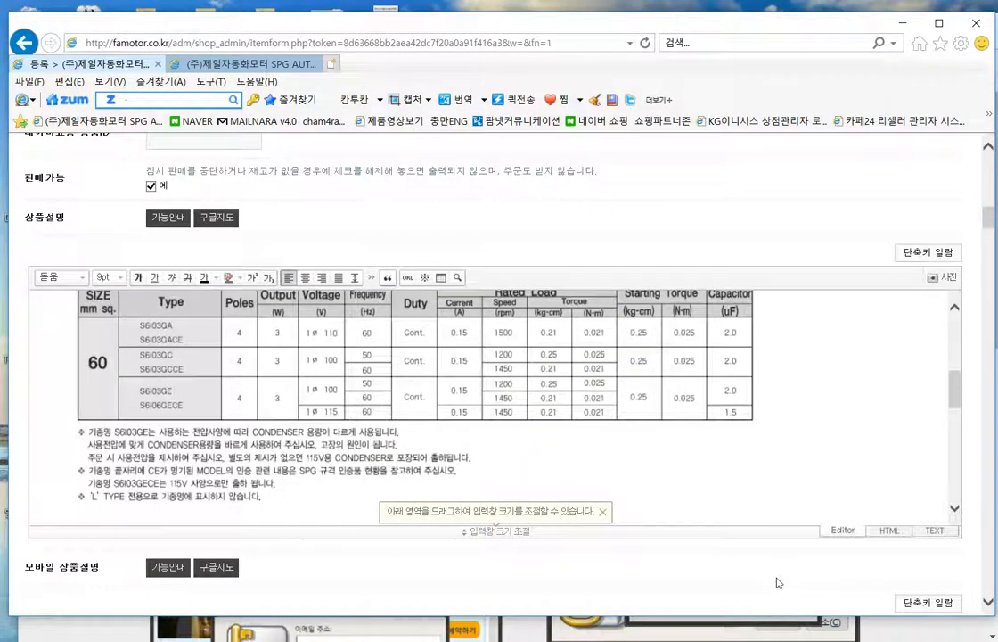
scroll(753, 517, "down", 3)
scroll(695, 454, "up", 2)
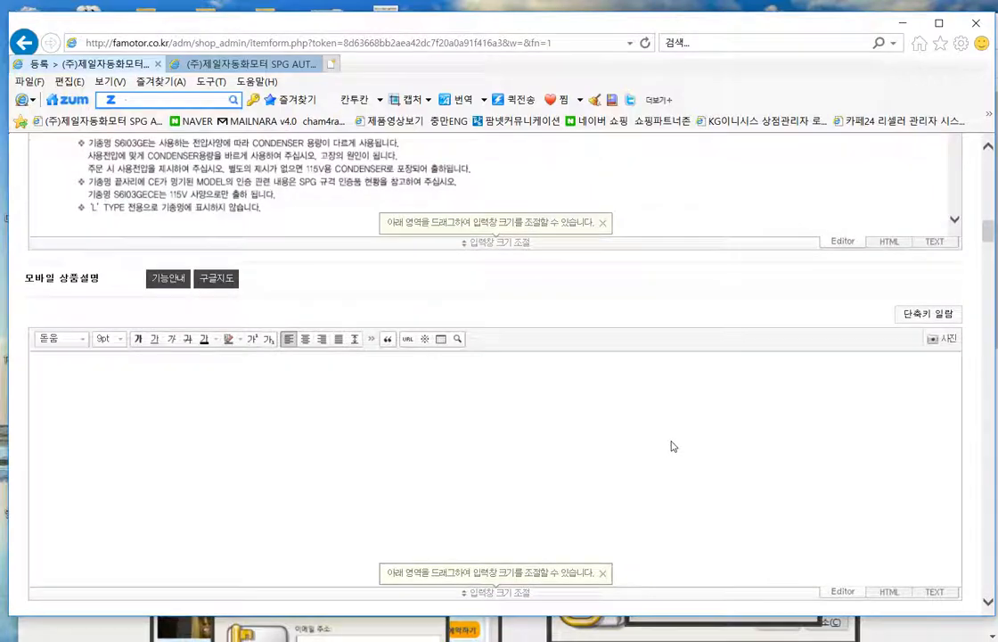
scroll(673, 446, "down", 2)
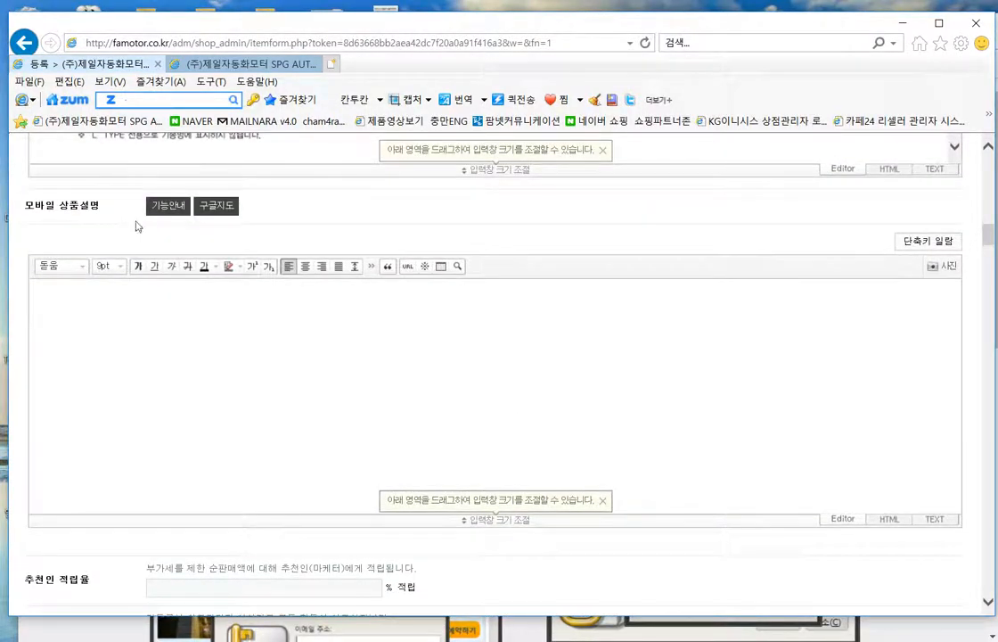
- Place the caret in the mobile description, then scroll down to 가격 및 재고
left_click_drag(97, 187, 29, 187)
left_click(294, 367)
scroll(384, 357, "down", 3)
scroll(531, 317, "down", 5)
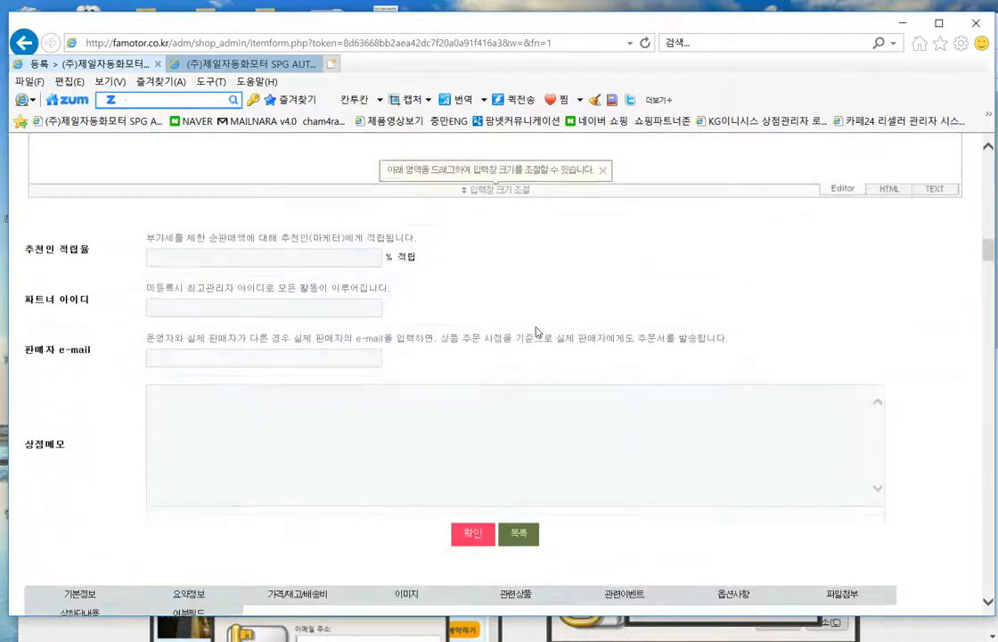
scroll(340, 351, "down", 3)
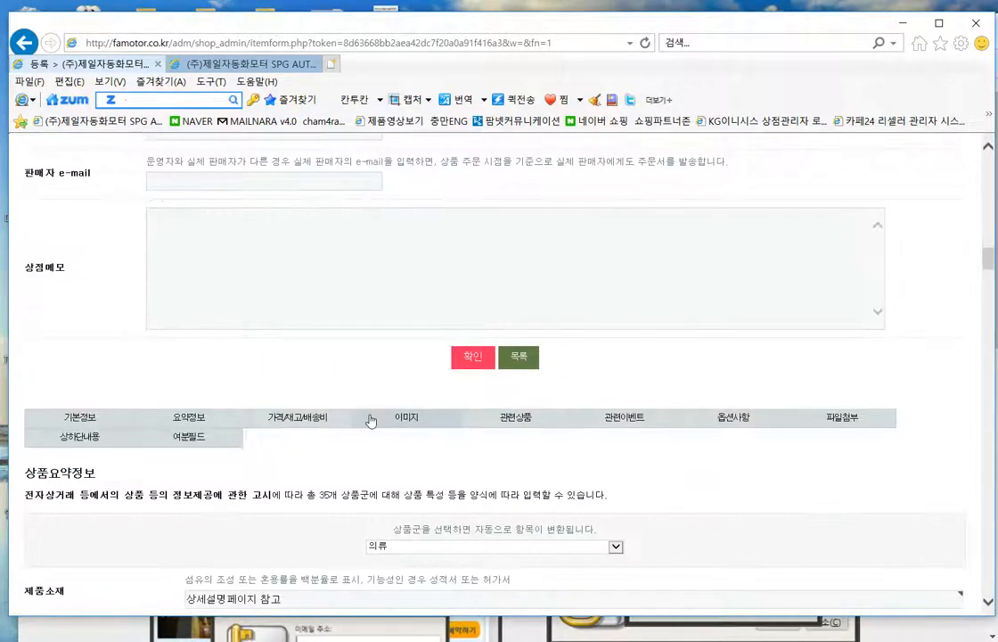
scroll(446, 290, "down", 6)
scroll(429, 401, "down", 2)
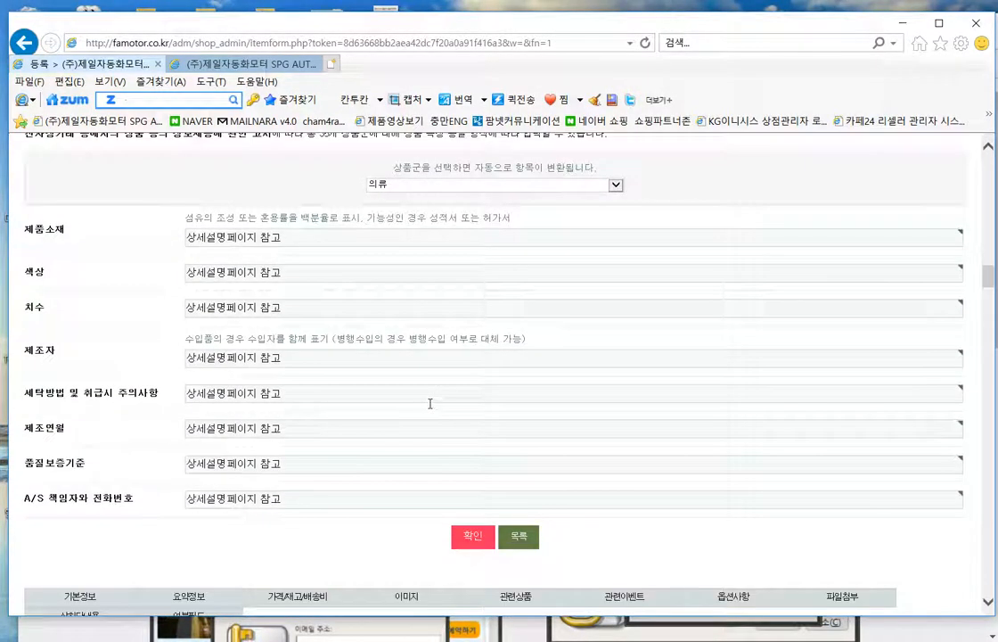
scroll(430, 402, "up", 2)
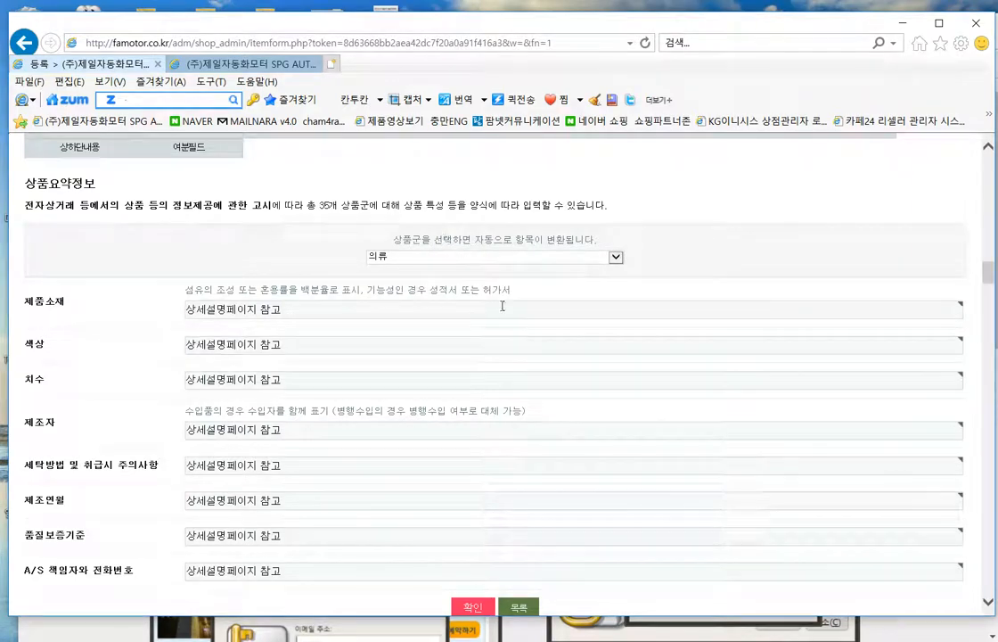
scroll(483, 283, "down", 4)
scroll(508, 361, "up", 1)
scroll(508, 346, "down", 5)
scroll(496, 361, "down", 2)
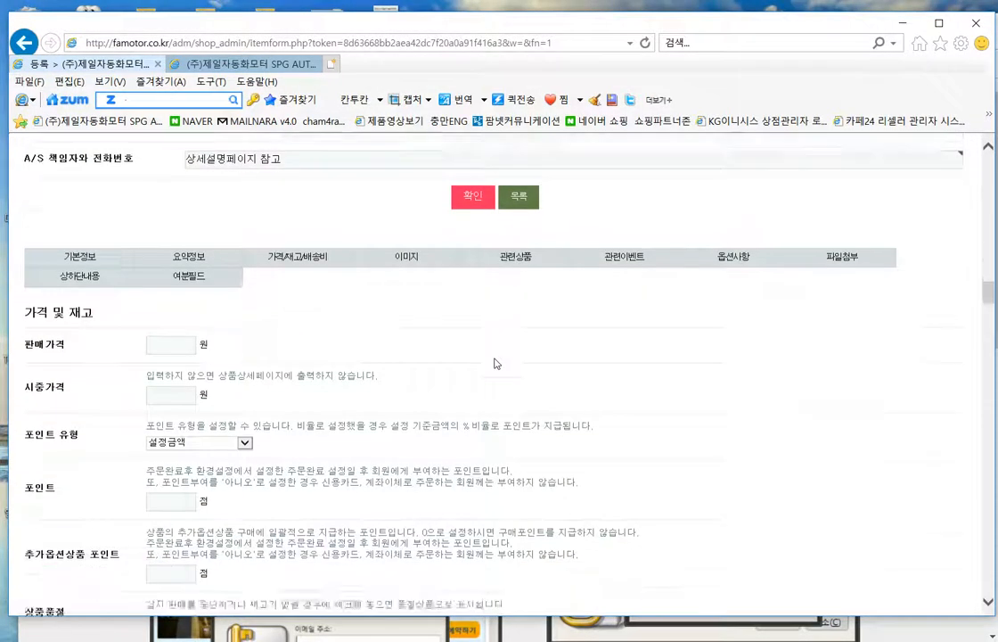
- Enter a selling price of 20000 and a market price of 25000
left_click(164, 249)
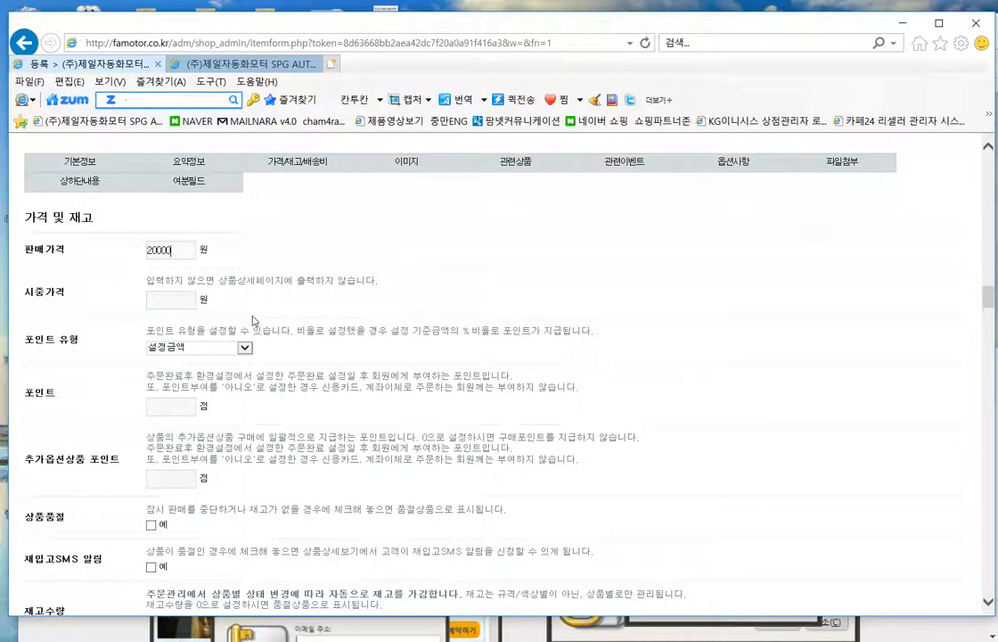
key("Tab")
scroll(321, 299, "down", 1)
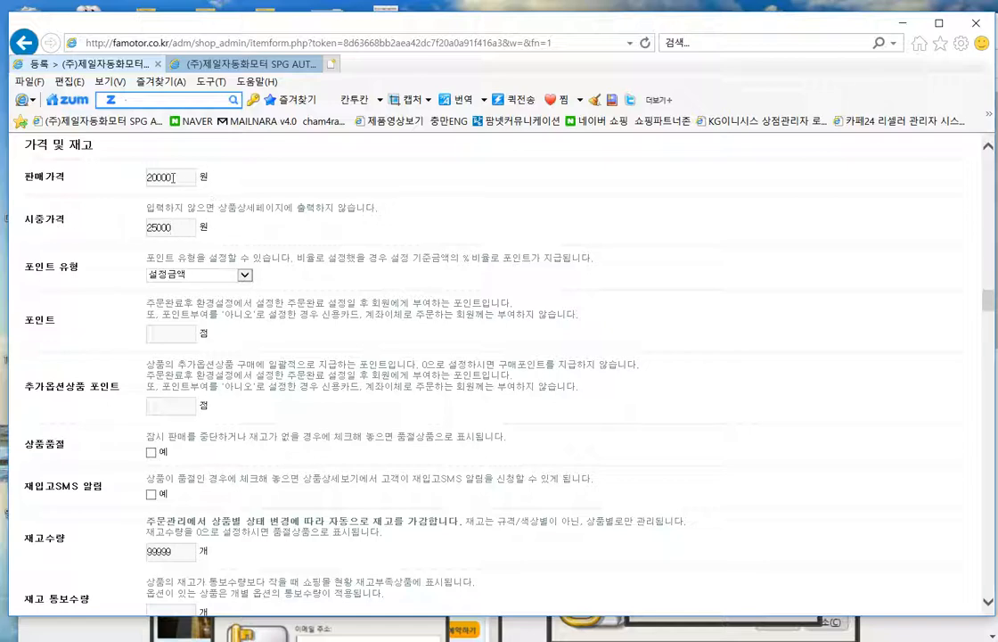
scroll(583, 259, "down", 2)
scroll(586, 276, "up", 1)
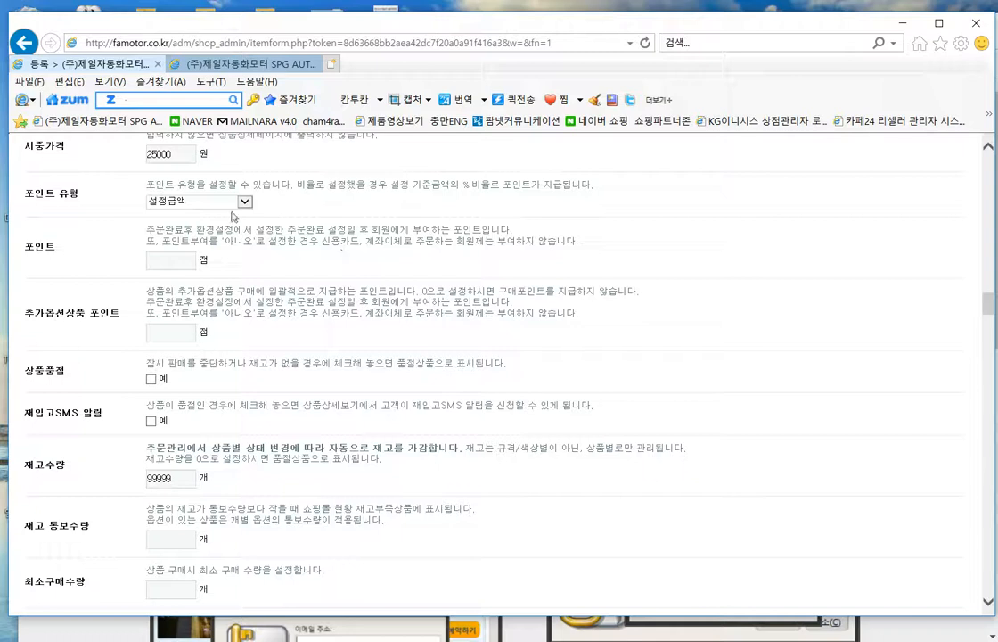
- Set the point type to 구매가기준 설정비율 with 1% points
left_click_drag(152, 184, 456, 207)
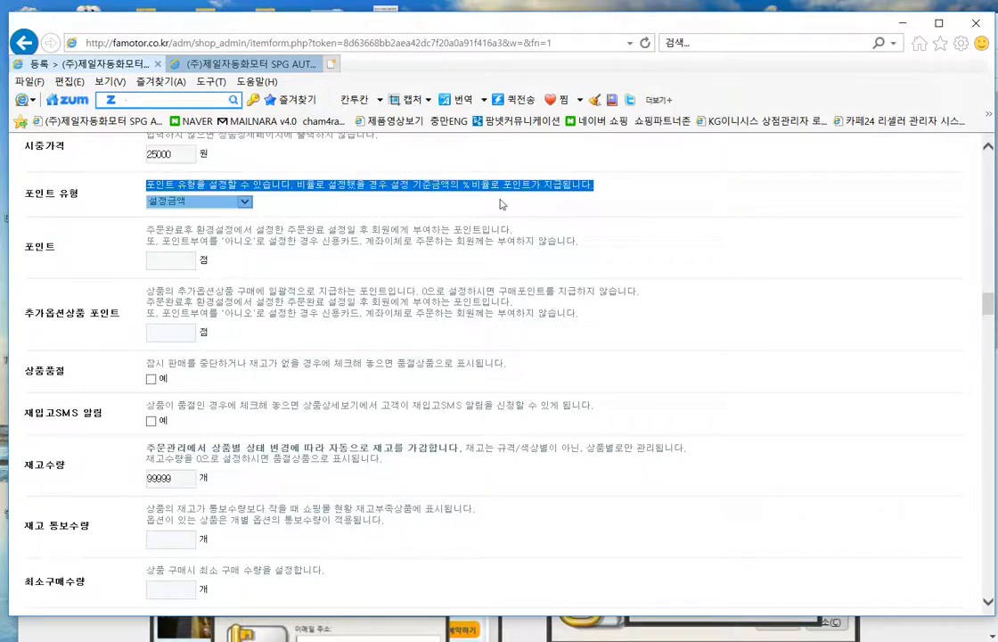
left_click(500, 204)
left_click(244, 201)
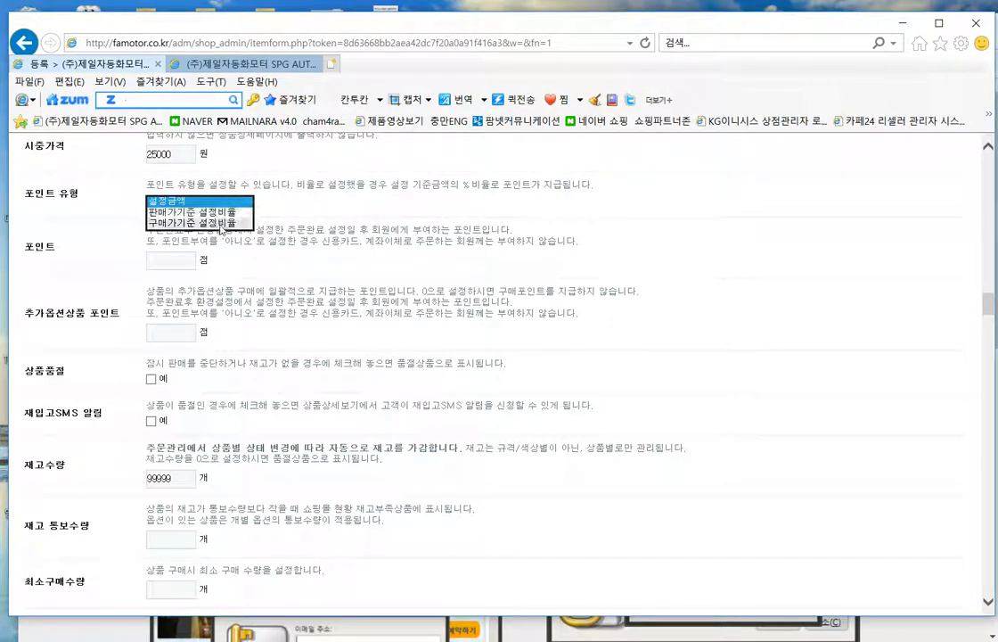
left_click(210, 222)
left_click(176, 260)
type("1")
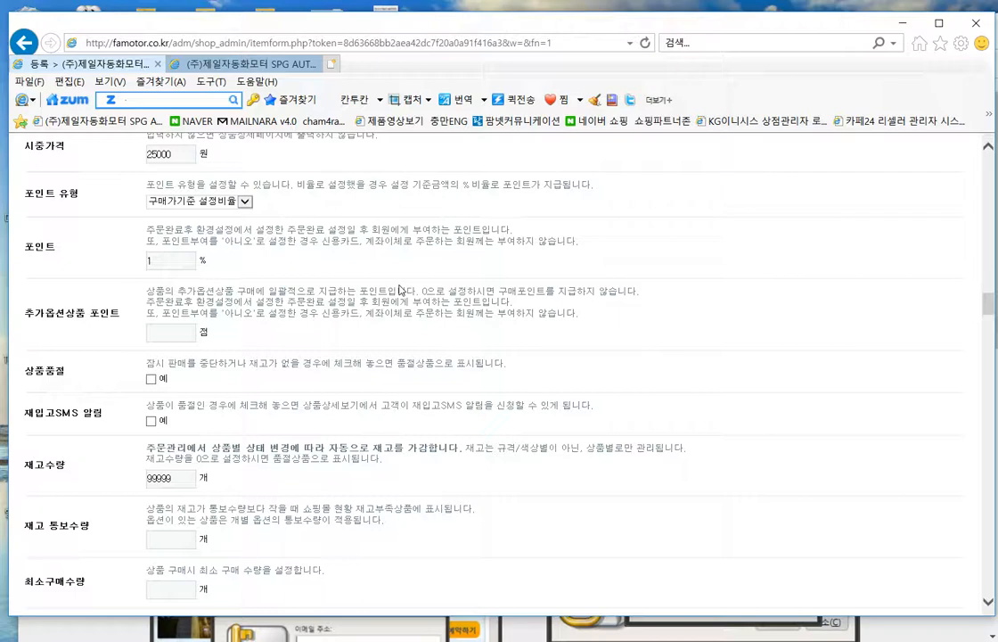
scroll(401, 290, "up", 2)
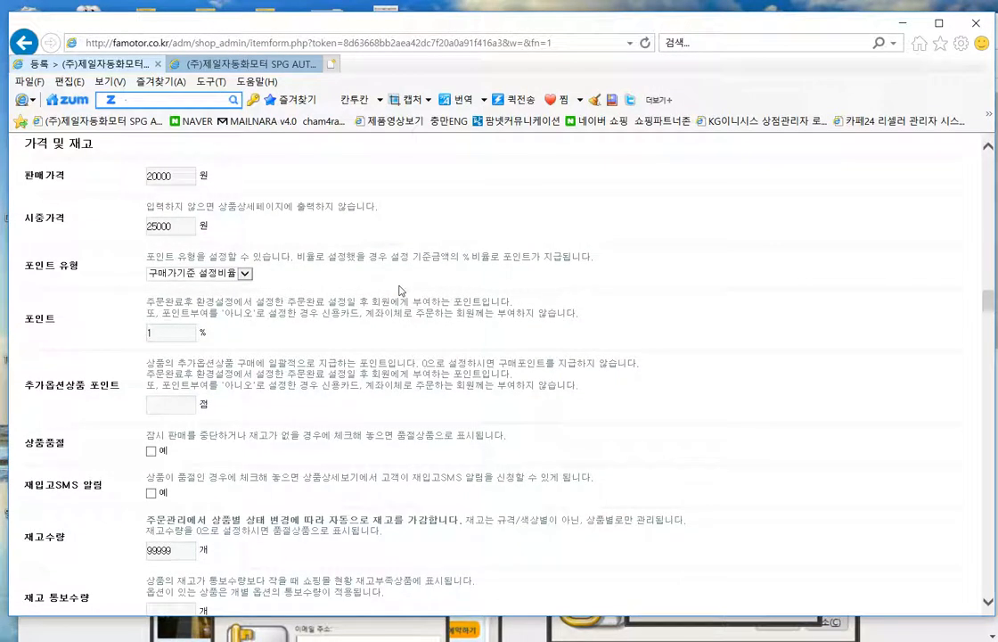
scroll(397, 292, "down", 2)
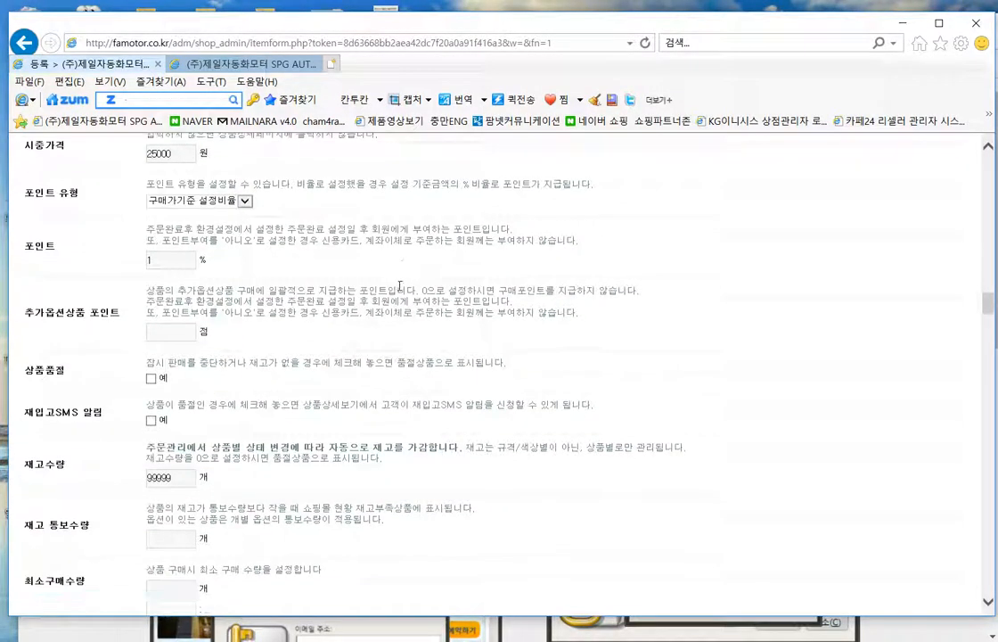
left_click(192, 259)
scroll(395, 288, "down", 3)
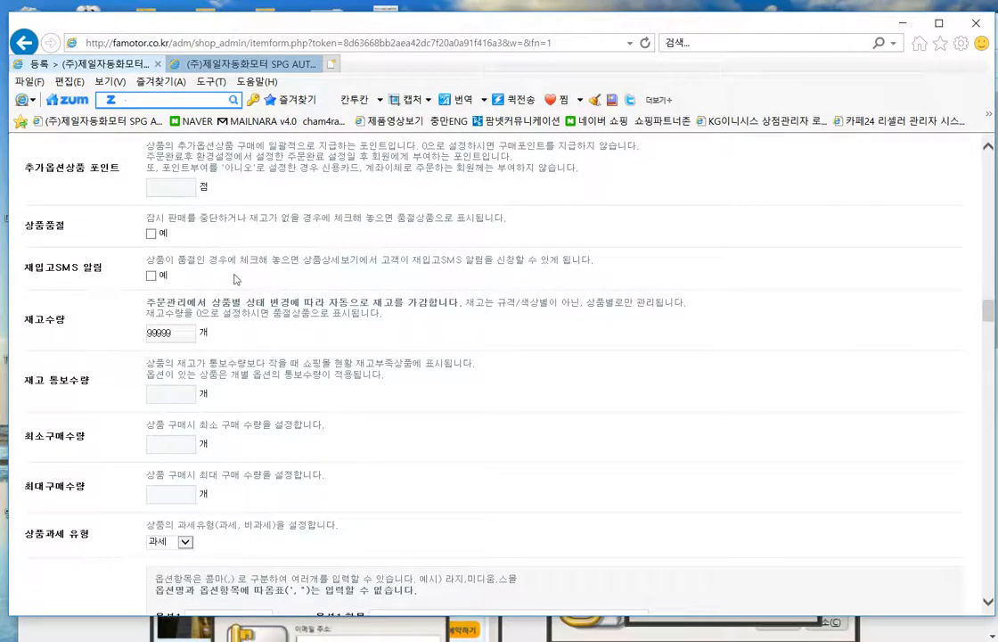
scroll(489, 346, "down", 3)
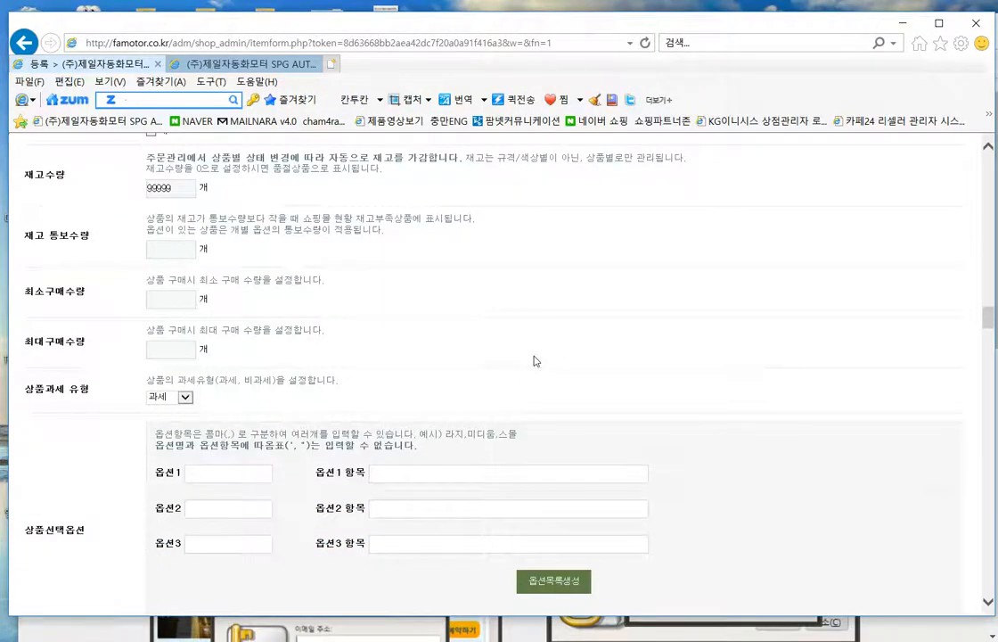
scroll(534, 358, "down", 5)
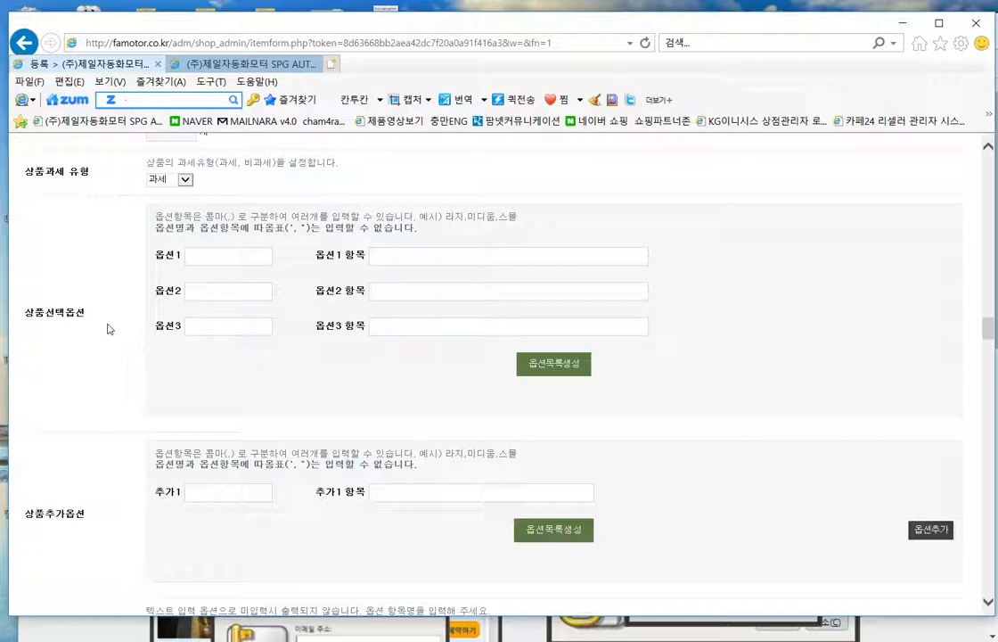
left_click_drag(94, 321, 29, 315)
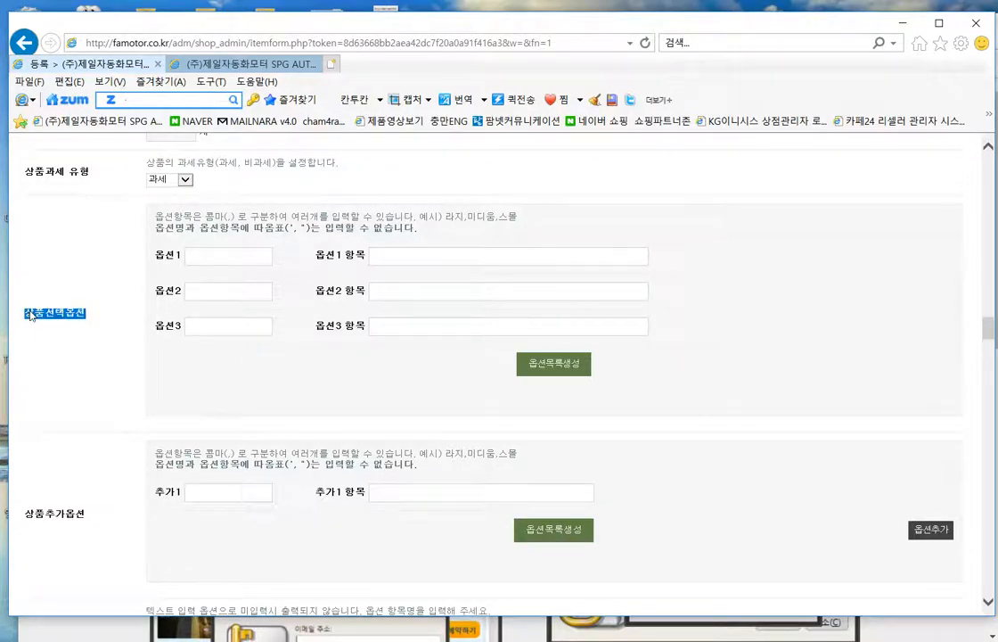
left_click(31, 315)
scroll(143, 352, "up", 3)
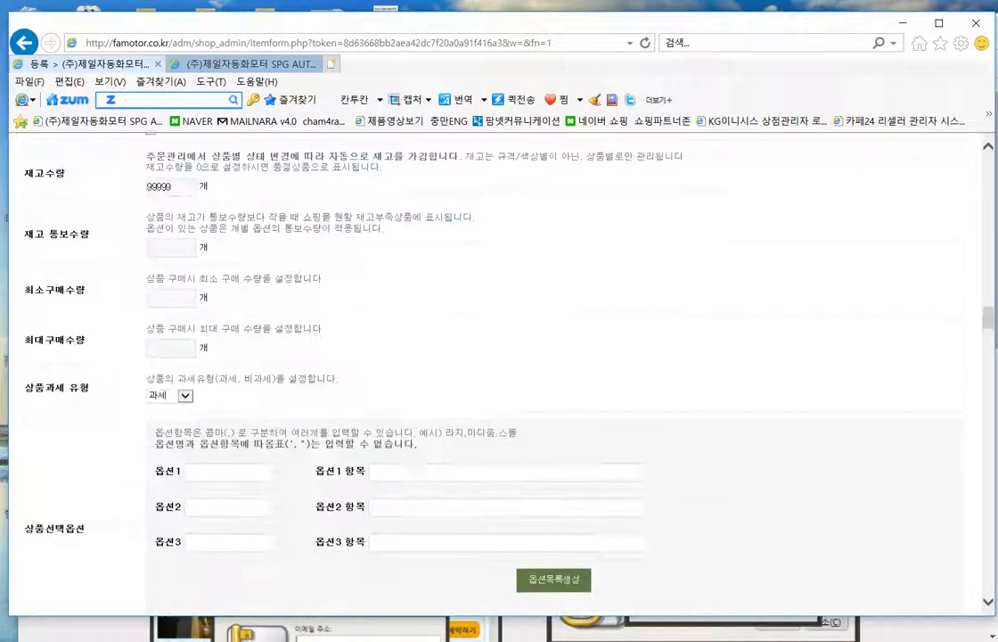
scroll(780, 443, "up", 10)
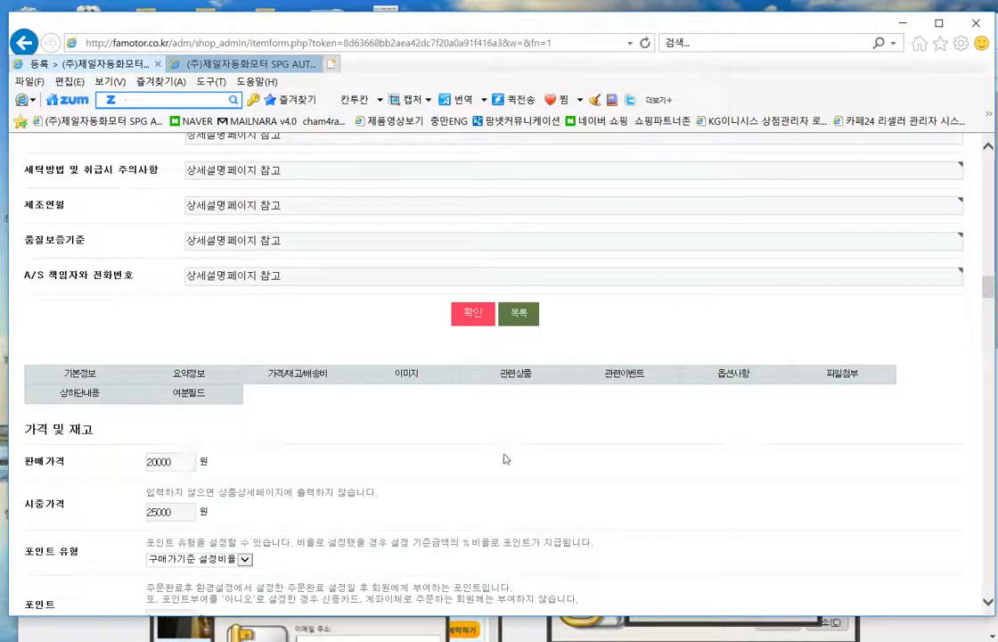
scroll(740, 446, "down", 10)
- Name 옵션1 '모델' and enter its items ss1,ss2,ss3,ss4
scroll(754, 476, "down", 2)
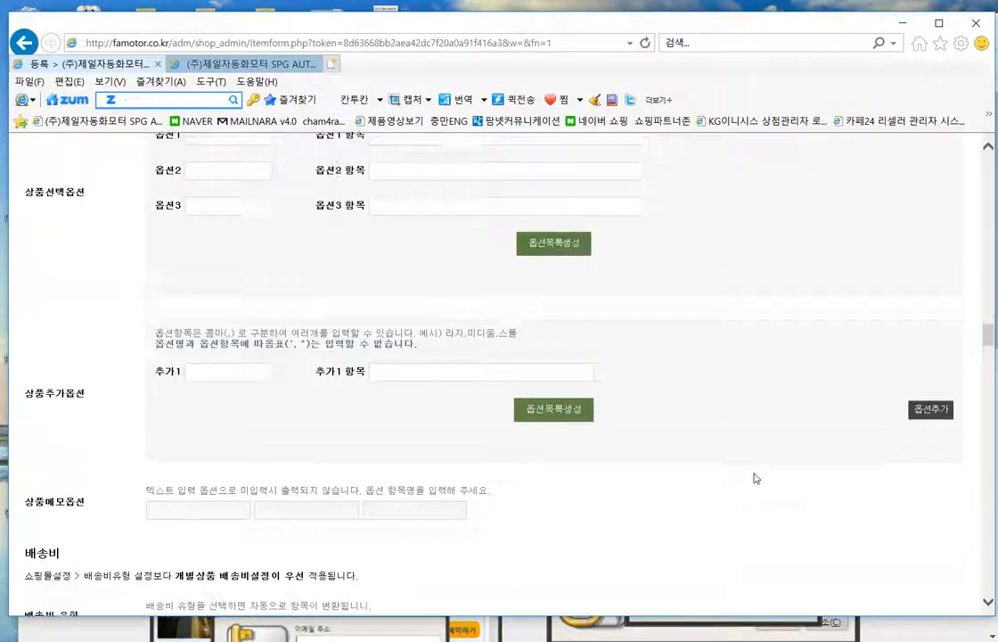
scroll(375, 389, "up", 1)
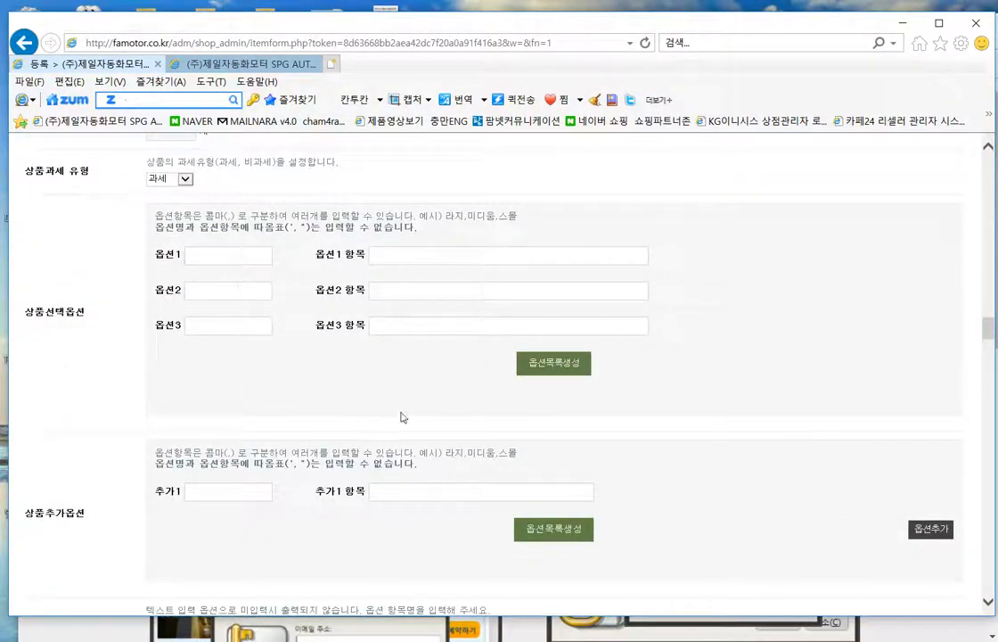
type("ㅁ")
type("델")
left_click(448, 263)
type("ㄴ")
key("BackSpace")
type("ss1,ss2,ss3,ss4")
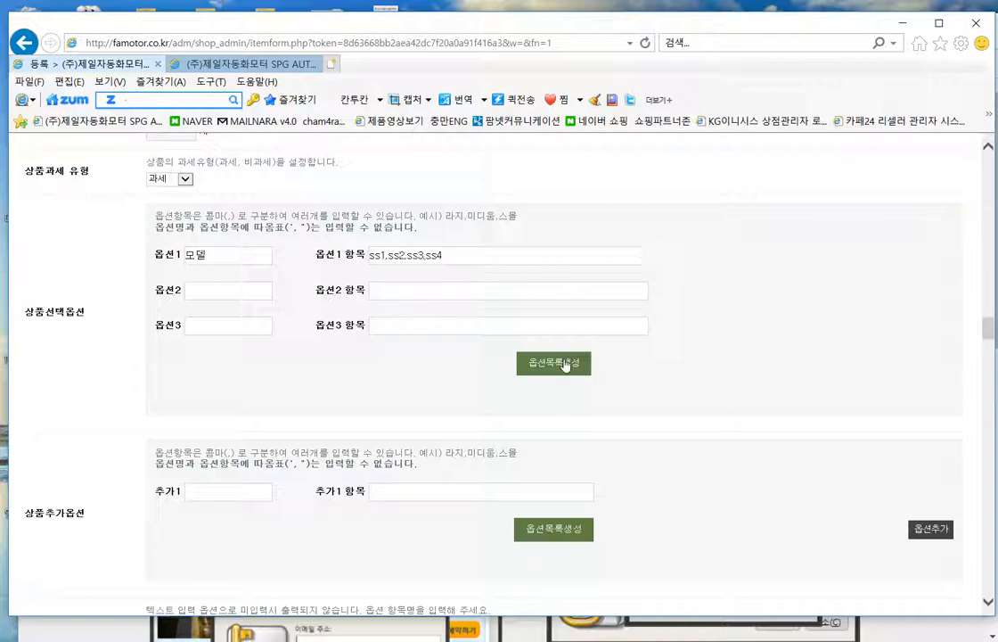
- Generate option rows ss1–ss4, each with stock 9999 and alert quantity 100
left_click(565, 364)
scroll(740, 375, "down", 2)
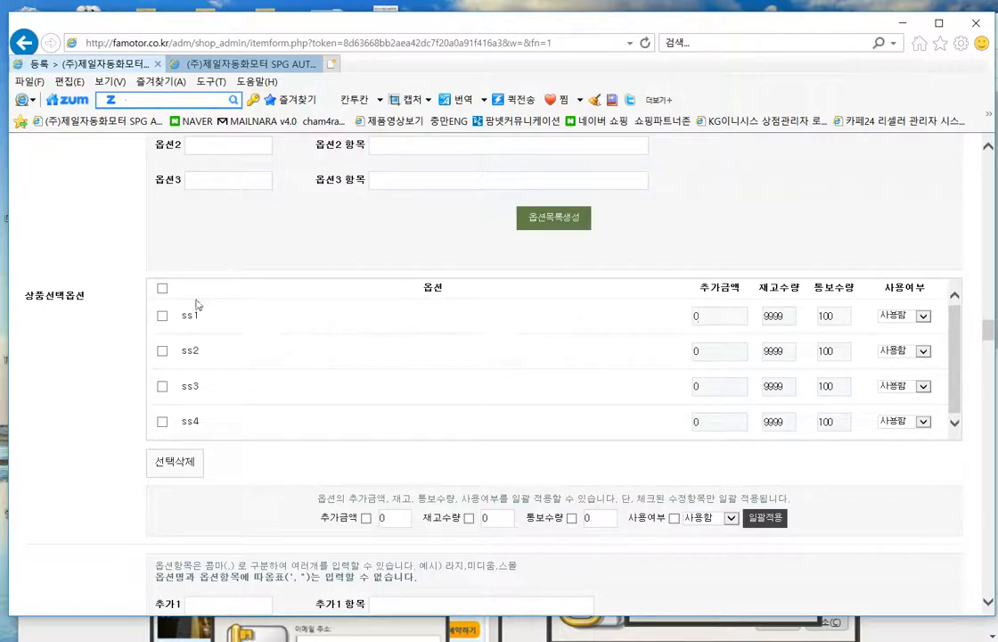
scroll(198, 447, "up", 3)
scroll(197, 446, "up", 8)
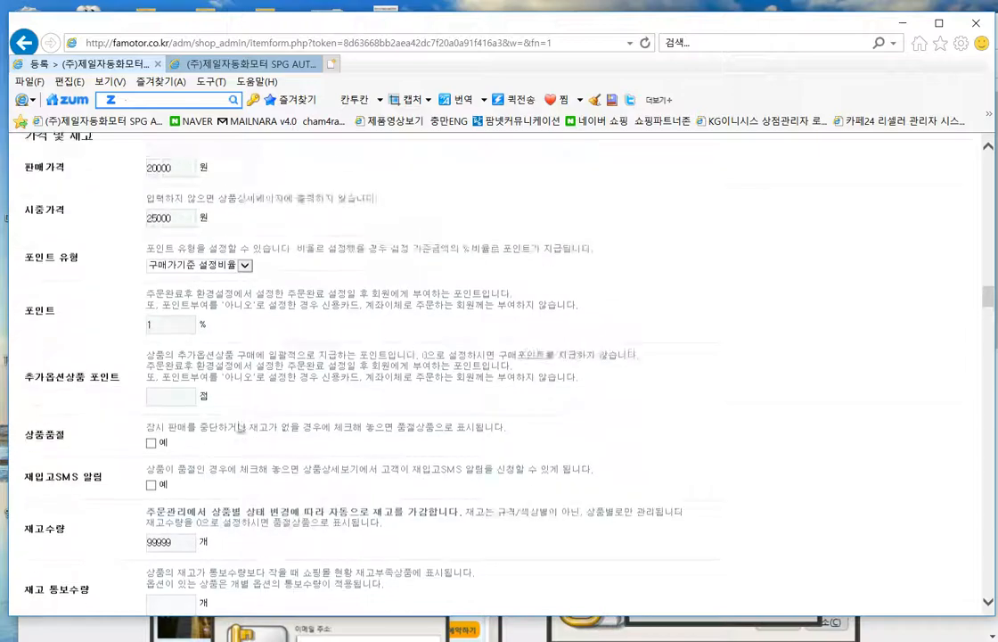
scroll(294, 443, "down", 3)
scroll(290, 428, "up", 12)
scroll(290, 406, "up", 10)
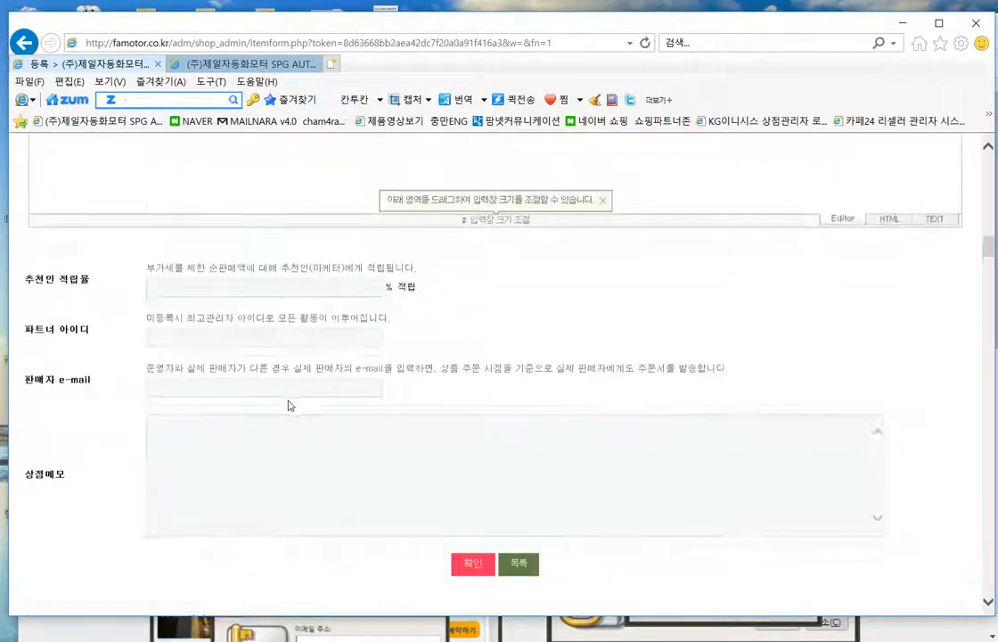
scroll(322, 393, "up", 10)
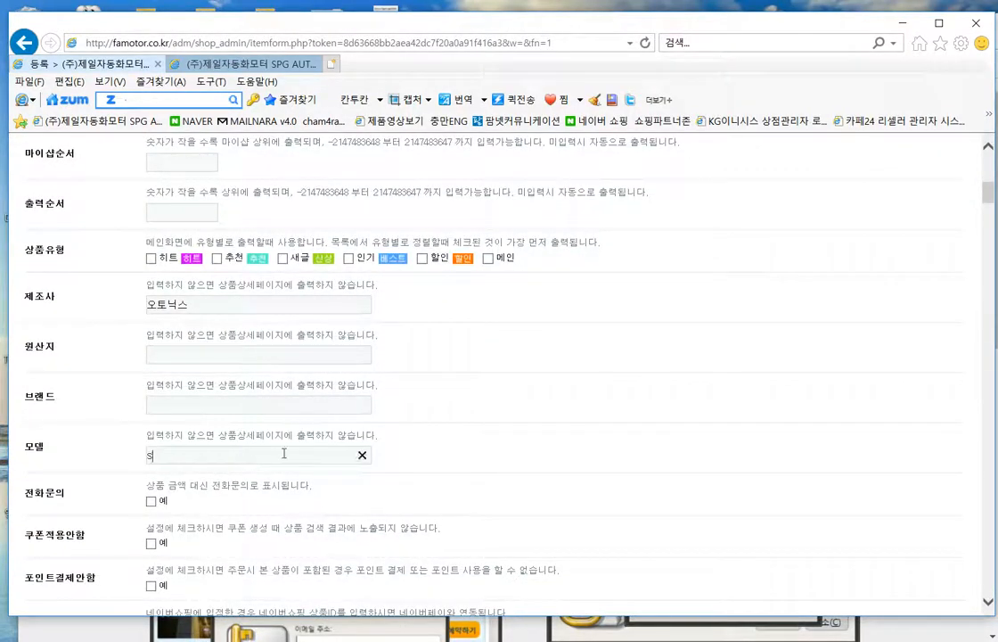
scroll(464, 437, "down", 3)
scroll(562, 392, "up", 2)
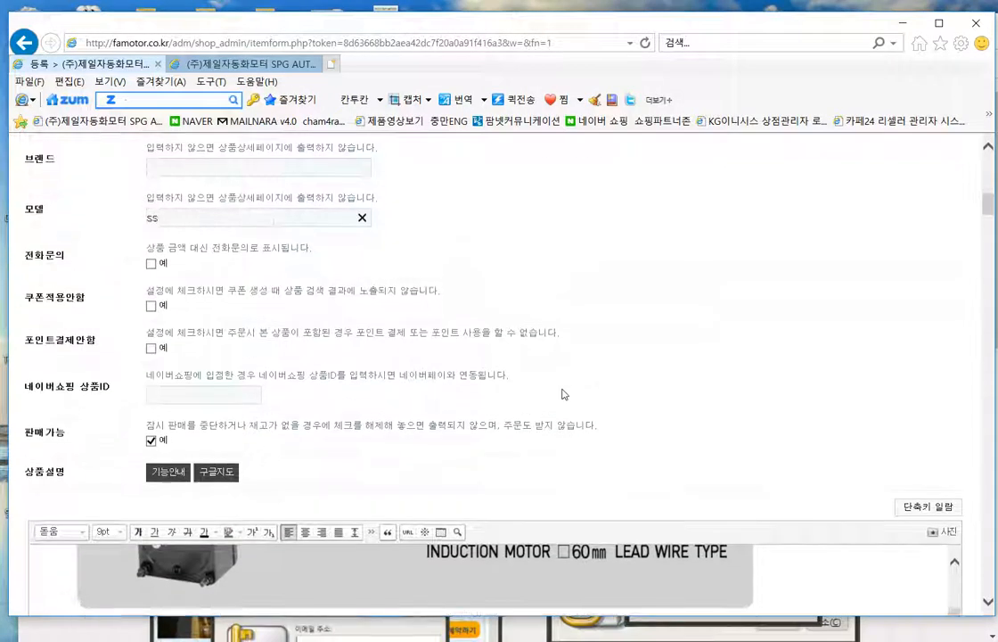
scroll(560, 381, "up", 3)
- Review the product tag and product name fields higher up the form
left_click(276, 330)
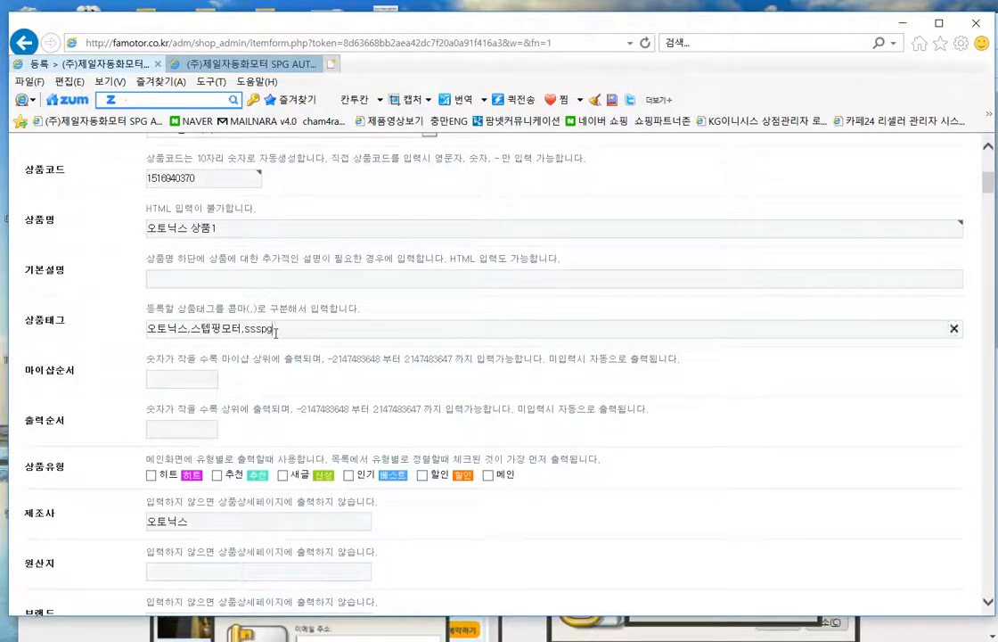
scroll(675, 429, "down", 2)
scroll(457, 317, "up", 5)
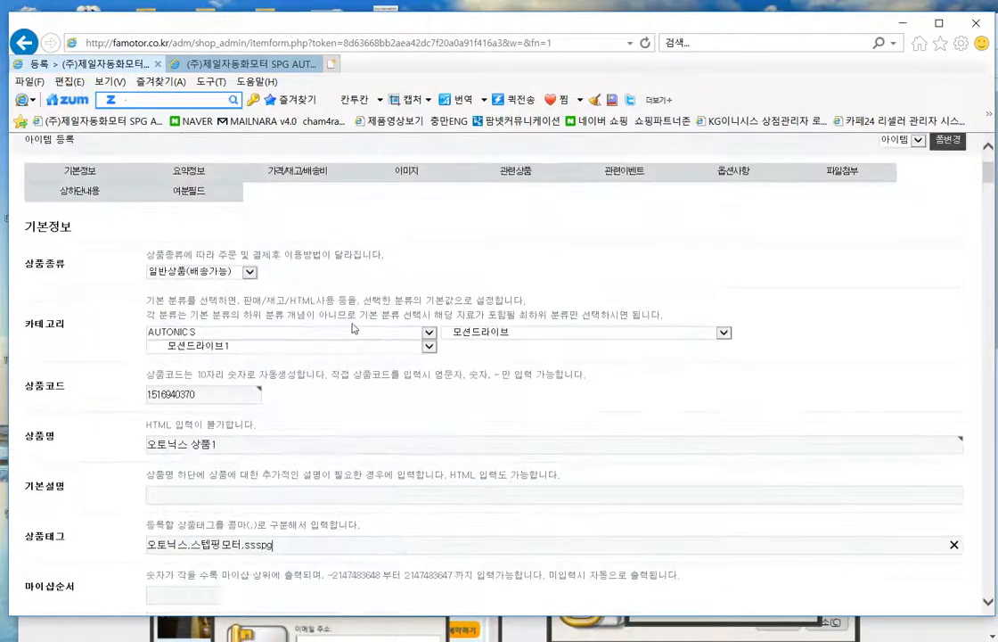
left_click_drag(243, 451, 130, 451)
left_click(580, 397)
scroll(710, 334, "down", 13)
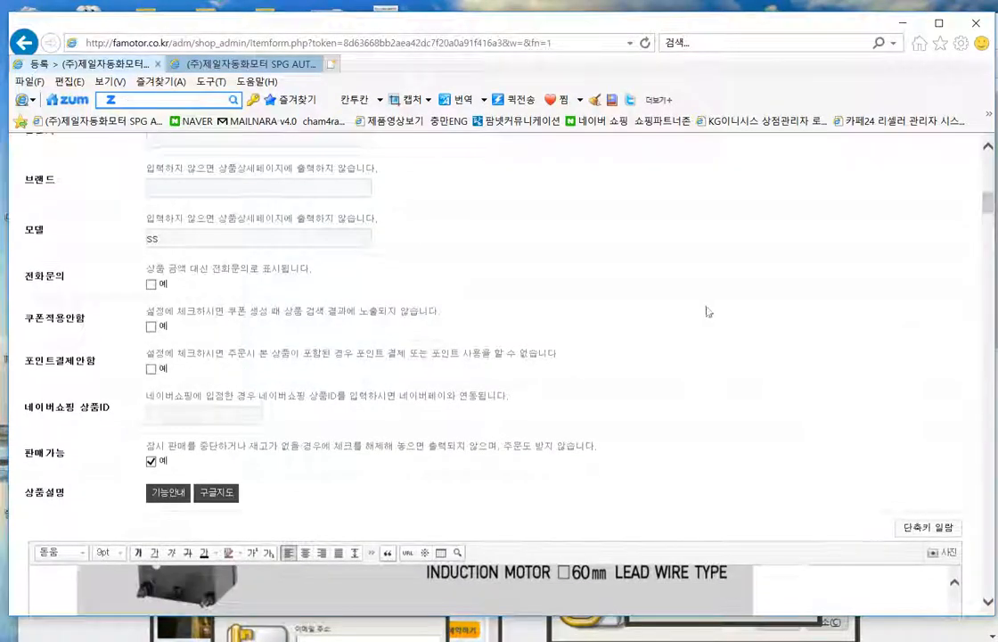
scroll(647, 499, "down", 15)
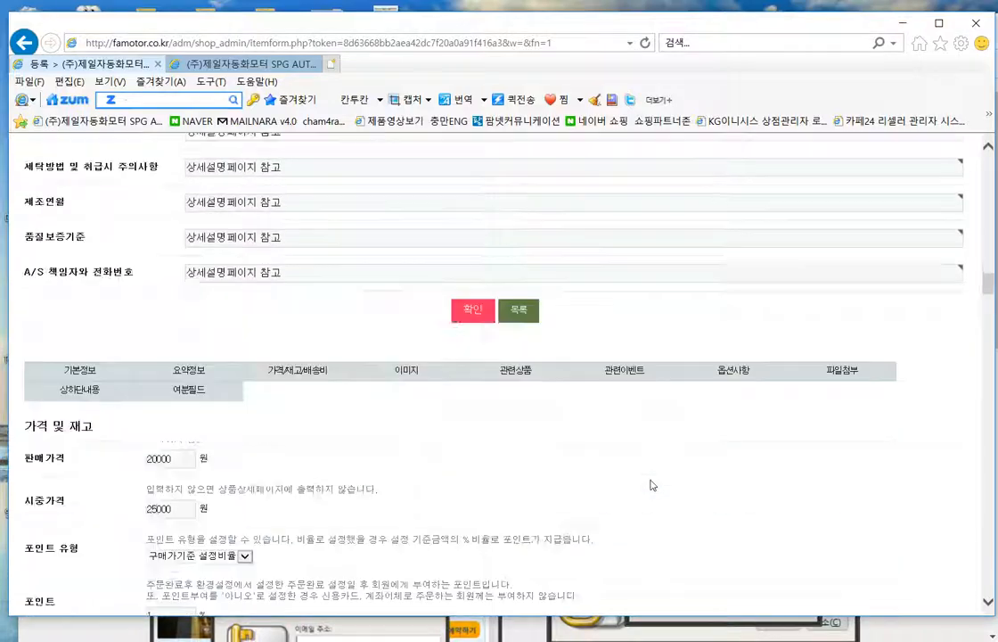
scroll(651, 485, "down", 6)
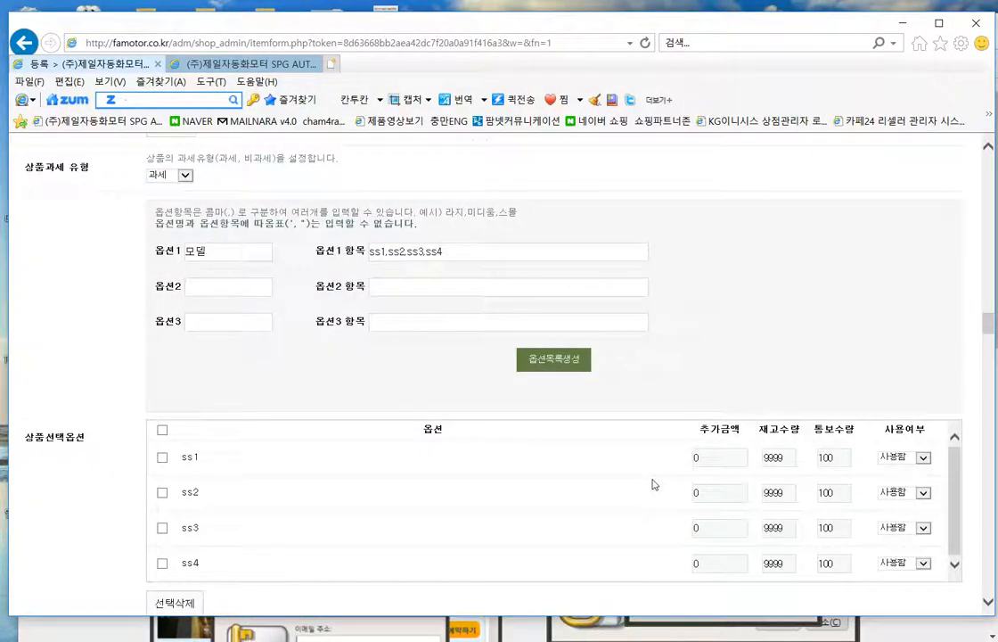
- Change the 옵션1 items to sss1, sss2, sss3 and sss4
left_click(376, 250)
type("s")
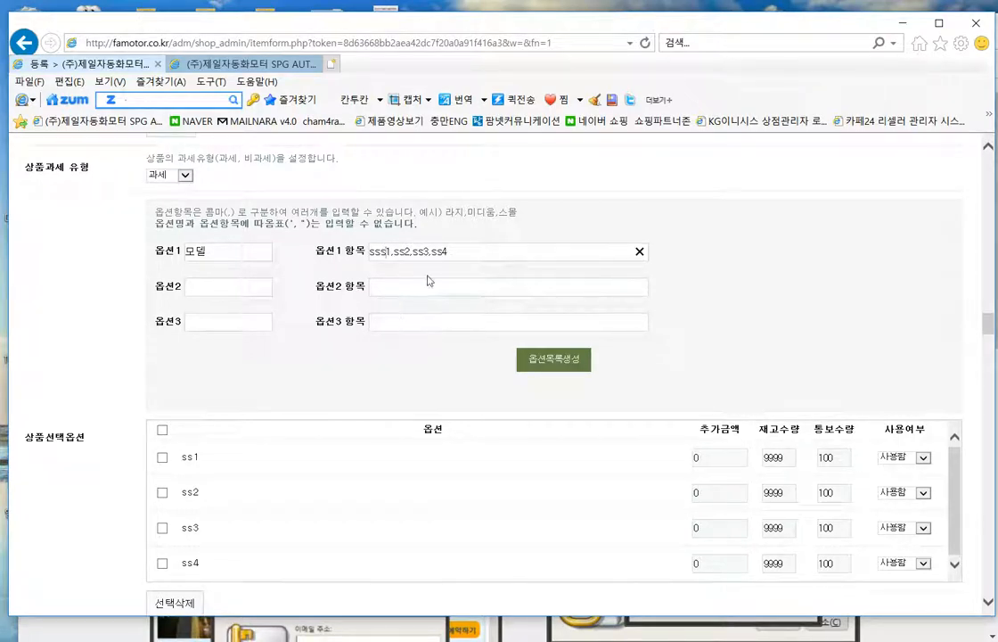
left_click(393, 251)
type("s")
left_click(418, 252)
type("s")
left_click(454, 253)
type("s")
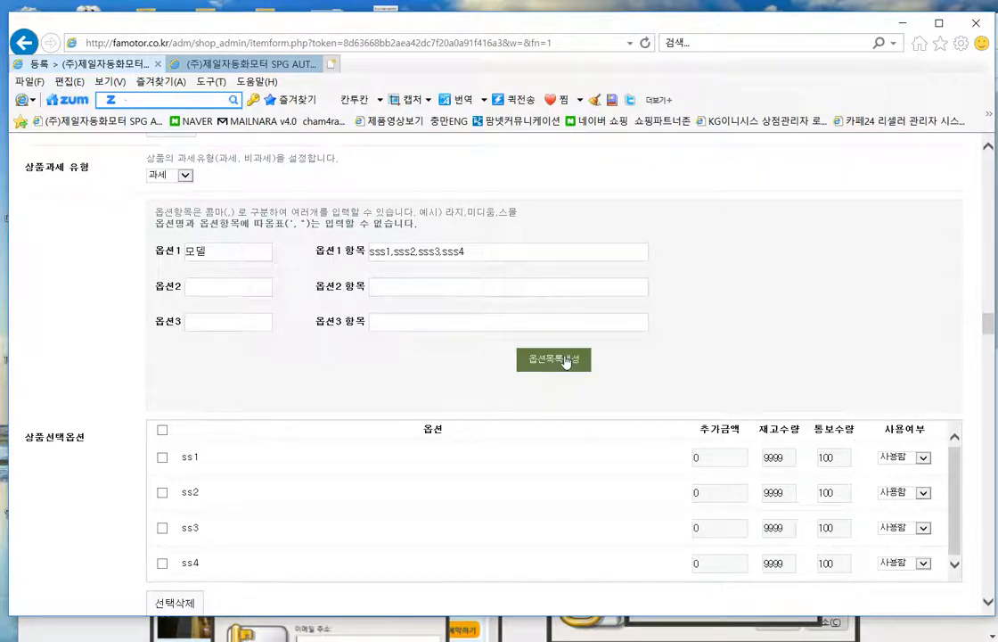
- Delete the old ss1–ss4 rows and regenerate the list with sss1–sss4
scroll(784, 359, "down", 2)
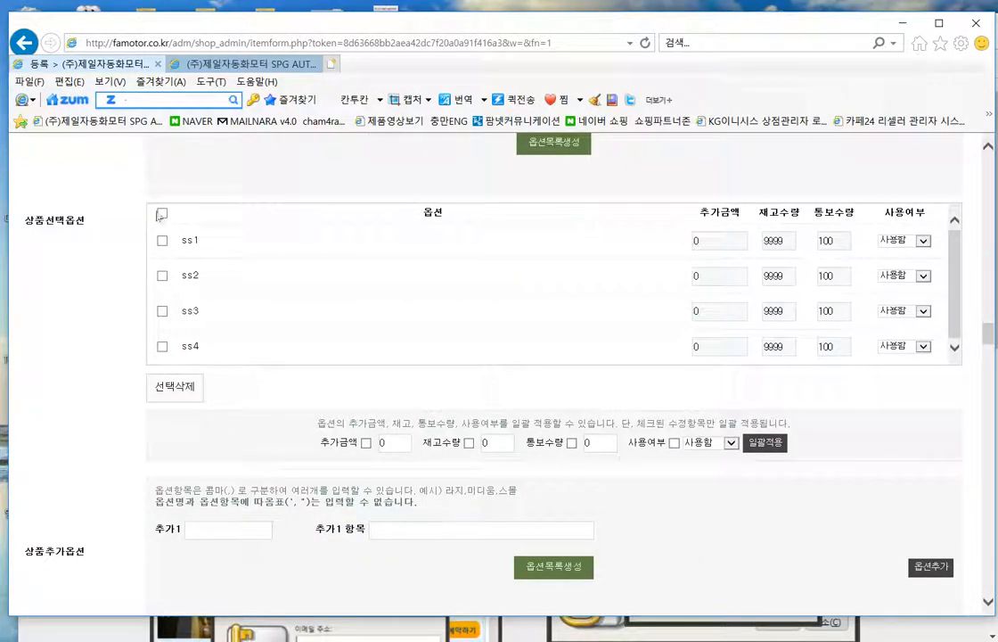
left_click(163, 214)
left_click(175, 386)
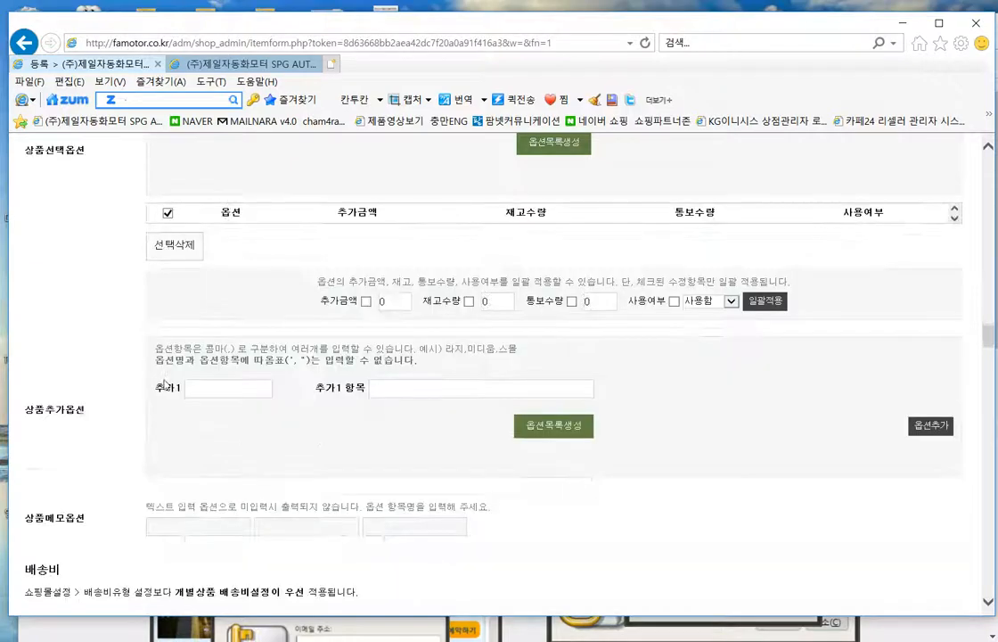
scroll(576, 382, "up", 3)
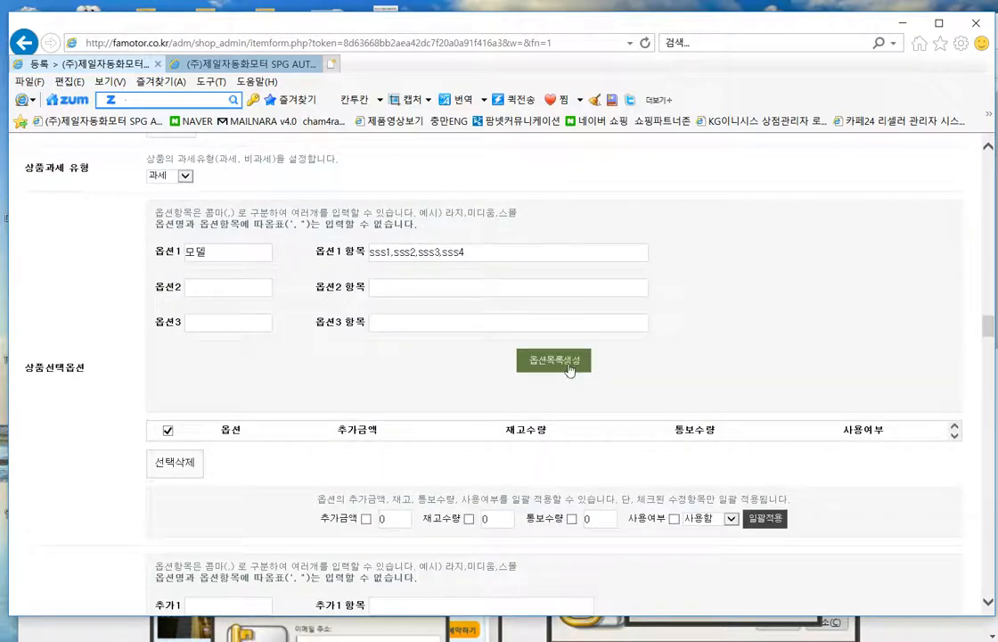
left_click(570, 365)
scroll(658, 390, "down", 3)
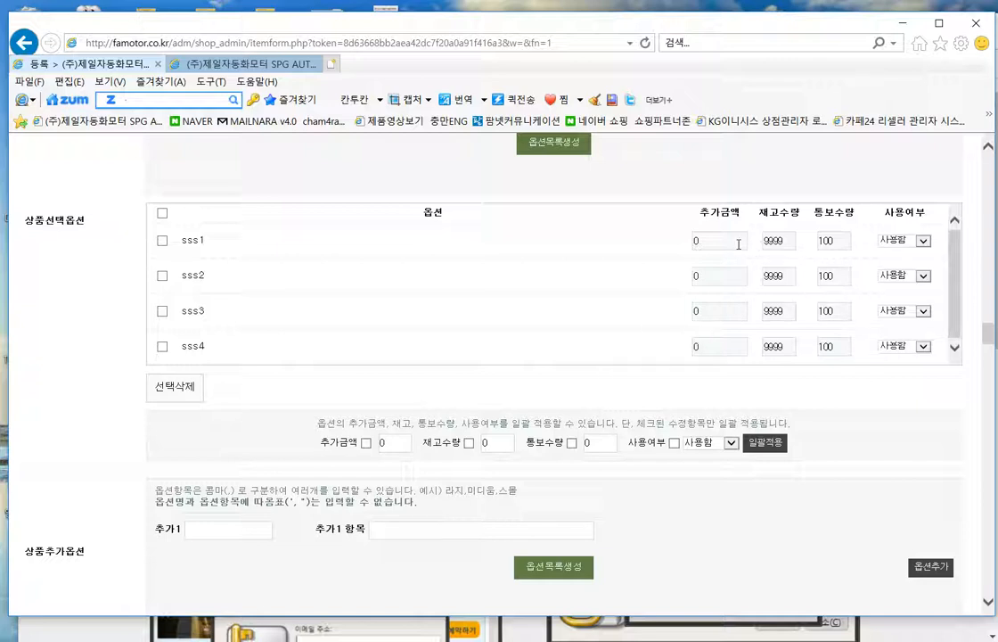
- Enter extra prices 1000, 2000, 40000 and 6000 for sss1, sss2, sss3 and sss4
double_click(711, 239)
left_click_drag(713, 275, 671, 290)
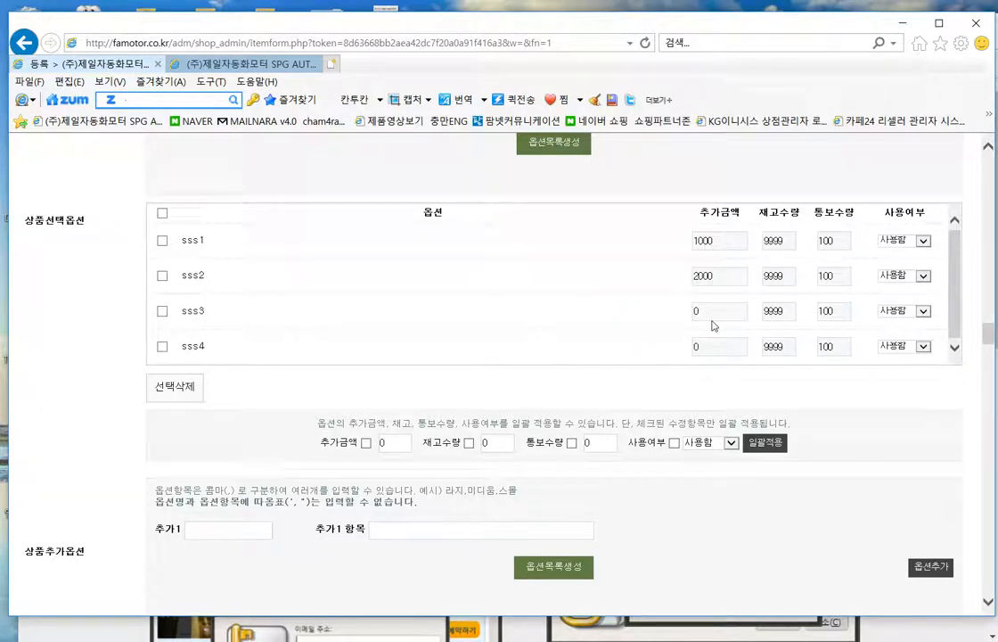
double_click(713, 315)
double_click(713, 347)
scroll(545, 374, "down", 3)
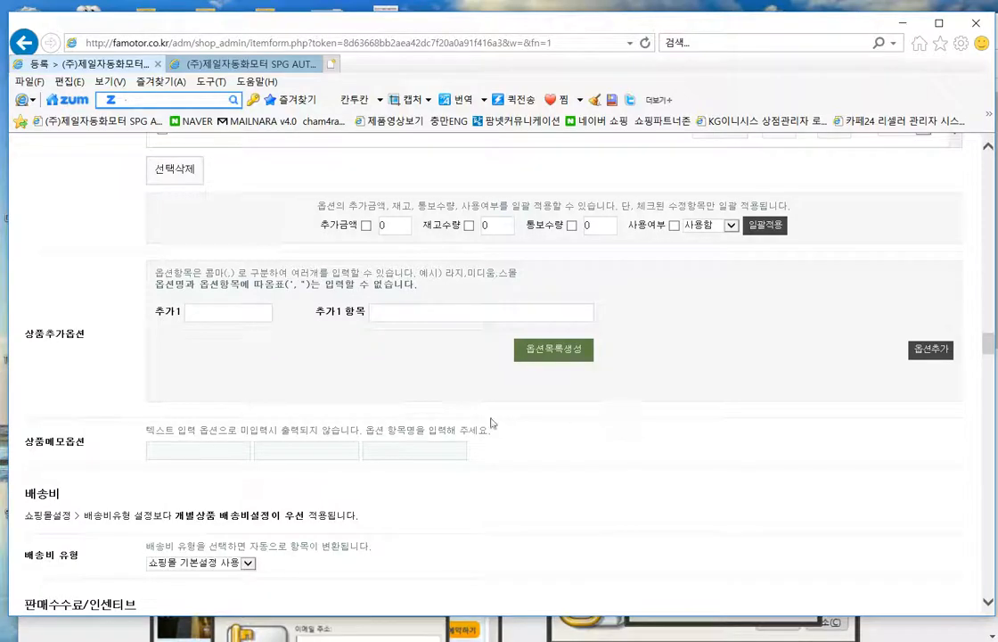
scroll(276, 401, "up", 2)
scroll(294, 482, "up", 2)
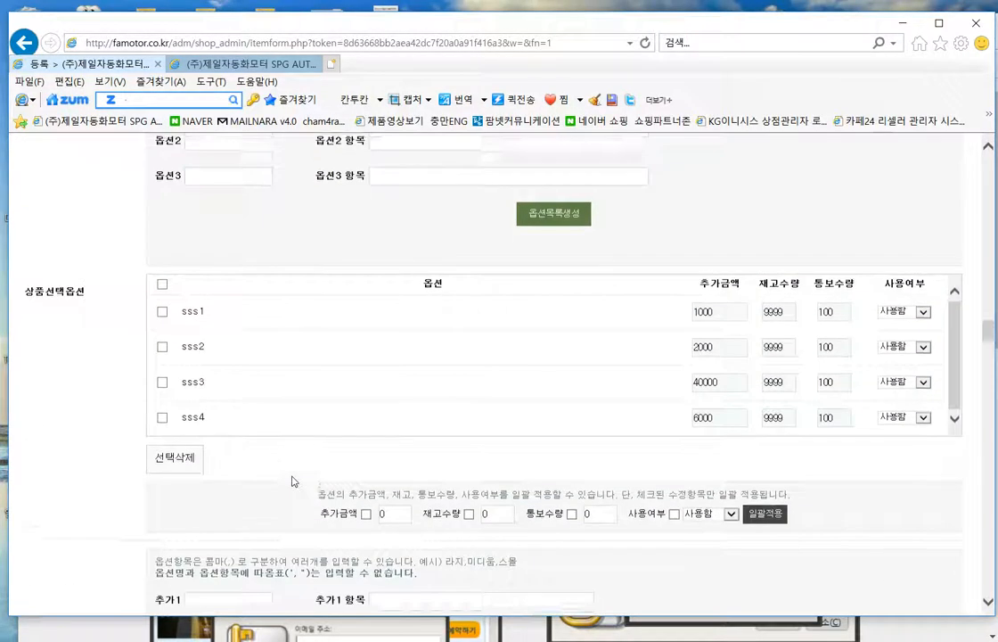
scroll(295, 481, "up", 1)
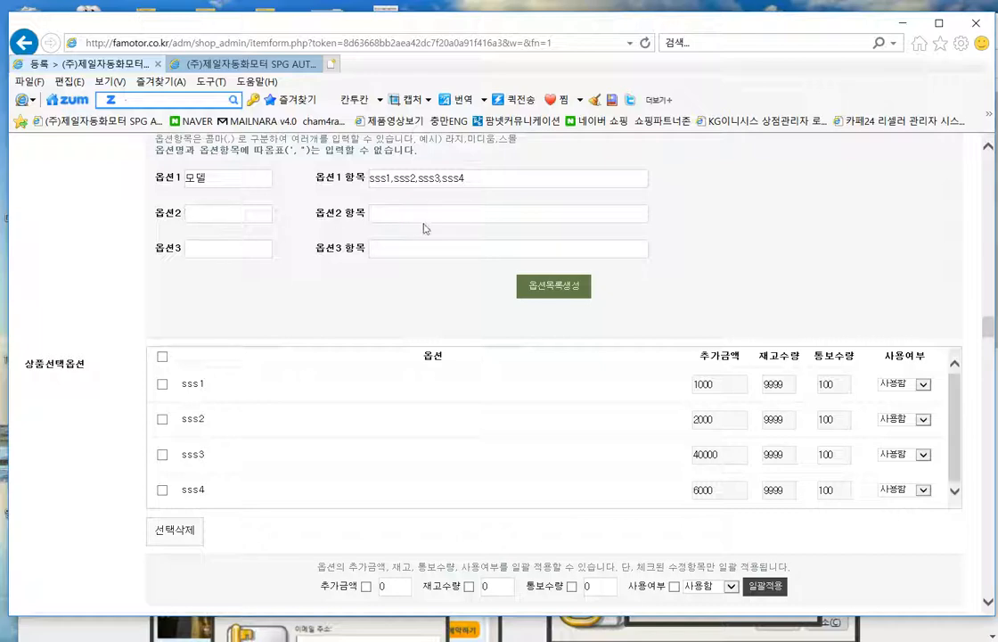
scroll(423, 229, "down", 5)
scroll(651, 311, "up", 2)
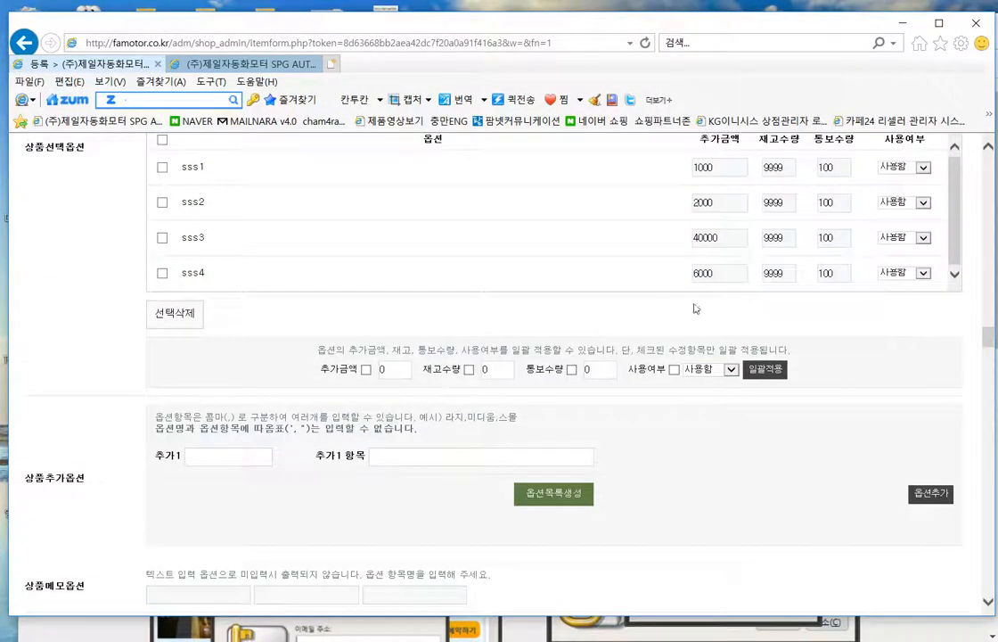
scroll(651, 311, "up", 1)
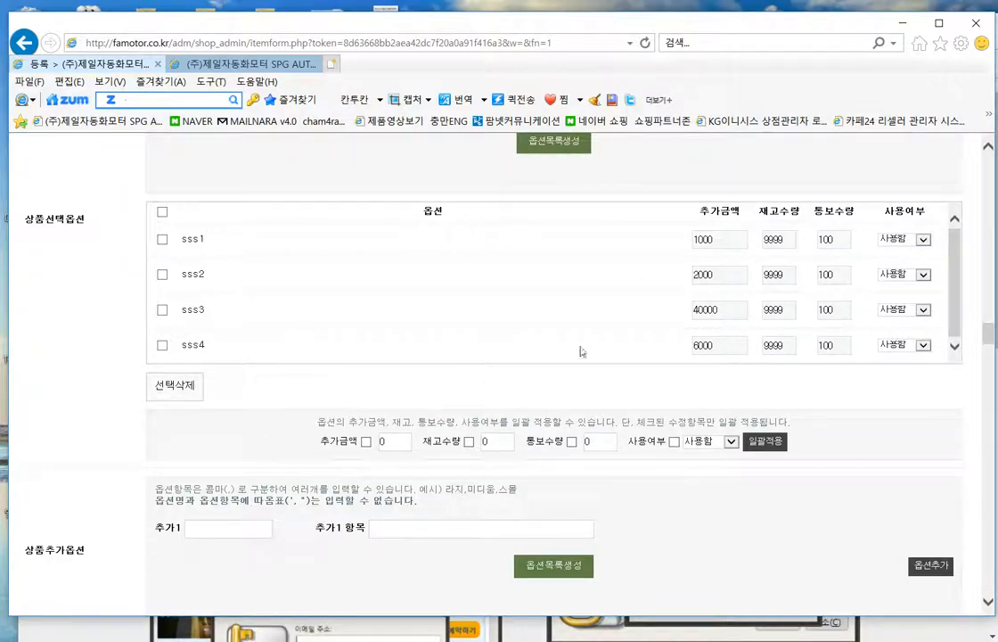
scroll(584, 397, "down", 6)
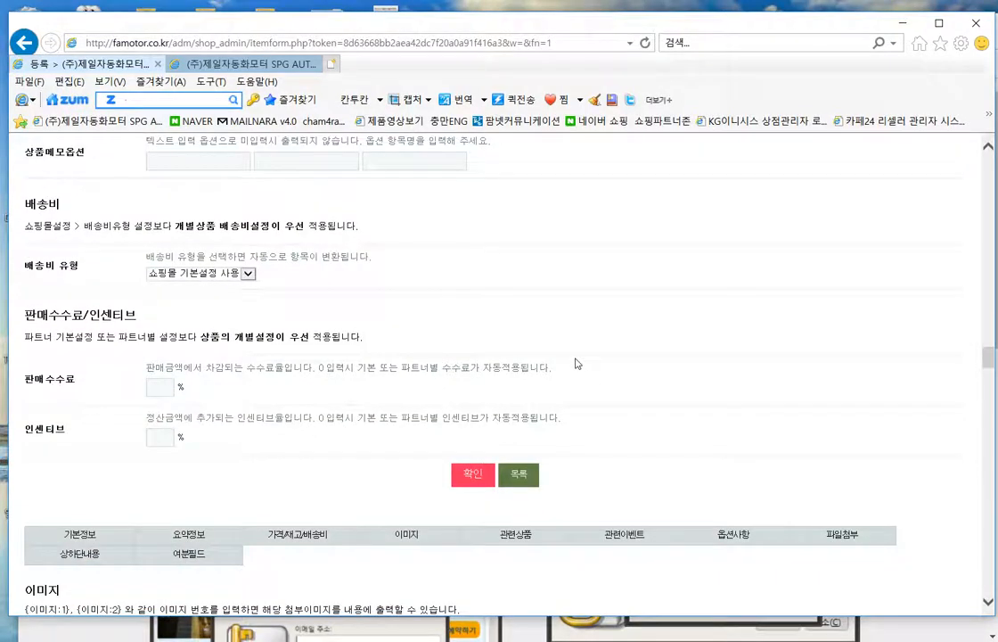
- Leave the shipping fee type on 쇼핑몰 기본설정 사용 and scroll to the image slots
scroll(575, 361, "down", 1)
scroll(575, 361, "up", 1)
left_click(249, 273)
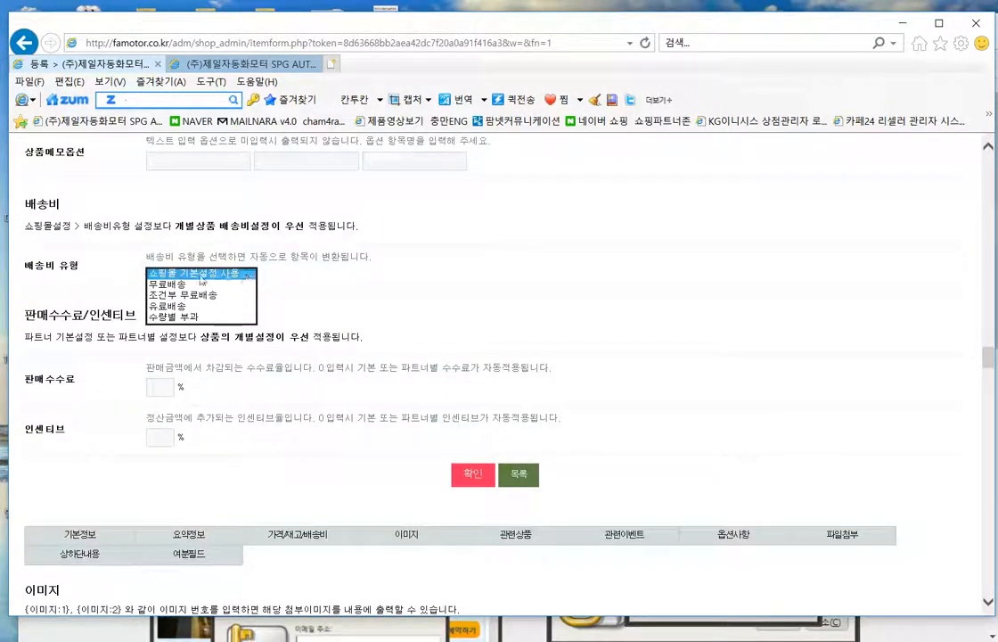
left_click(214, 274)
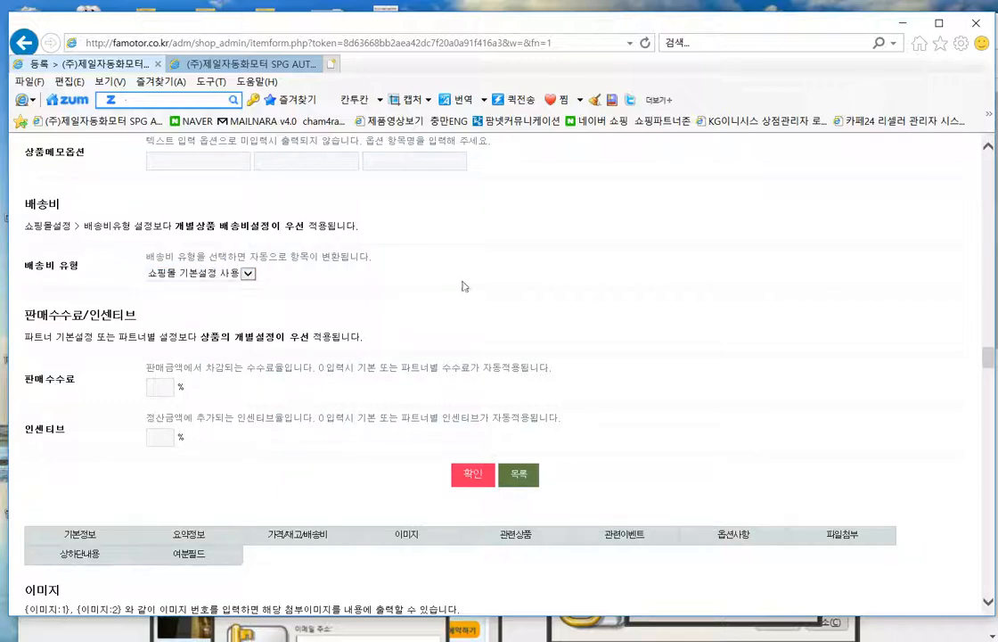
scroll(570, 276, "down", 2)
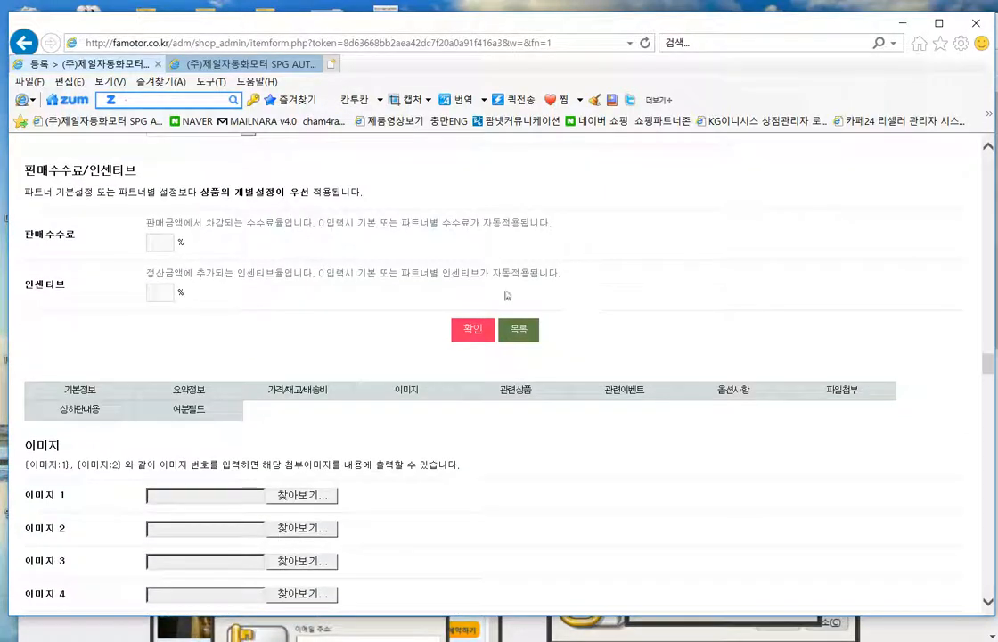
scroll(367, 299, "down", 4)
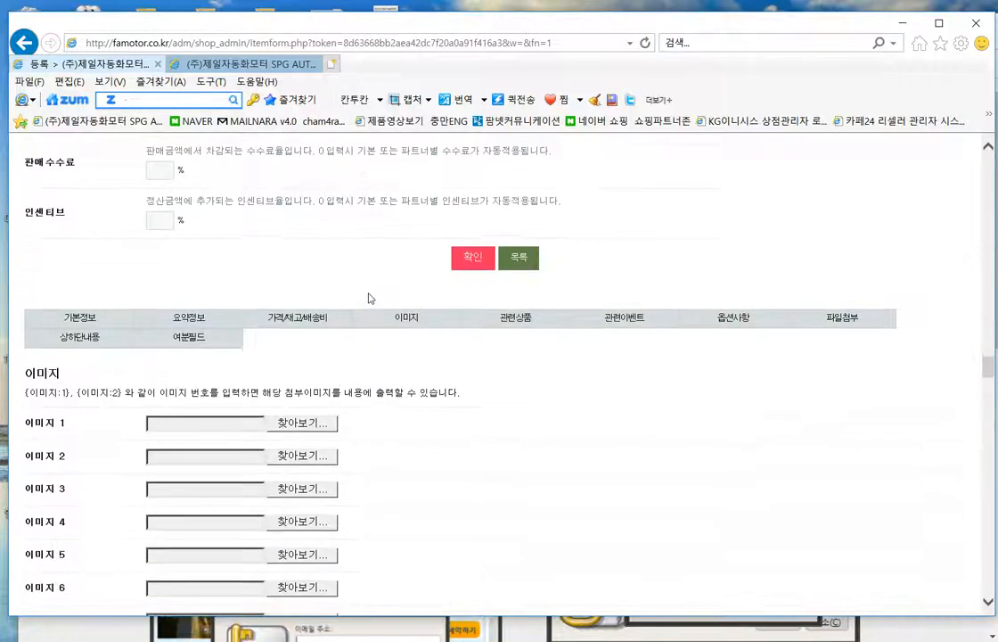
- Upload the pro1 picture into the product's 이미지 1 slot
left_click(323, 206)
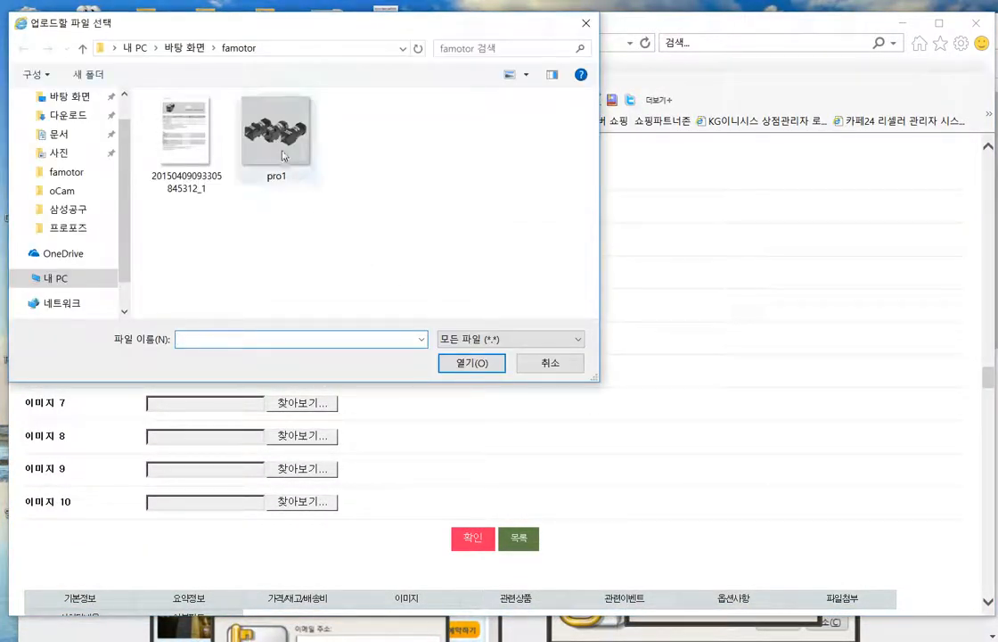
double_click(284, 151)
scroll(713, 390, "down", 3)
scroll(602, 410, "down", 5)
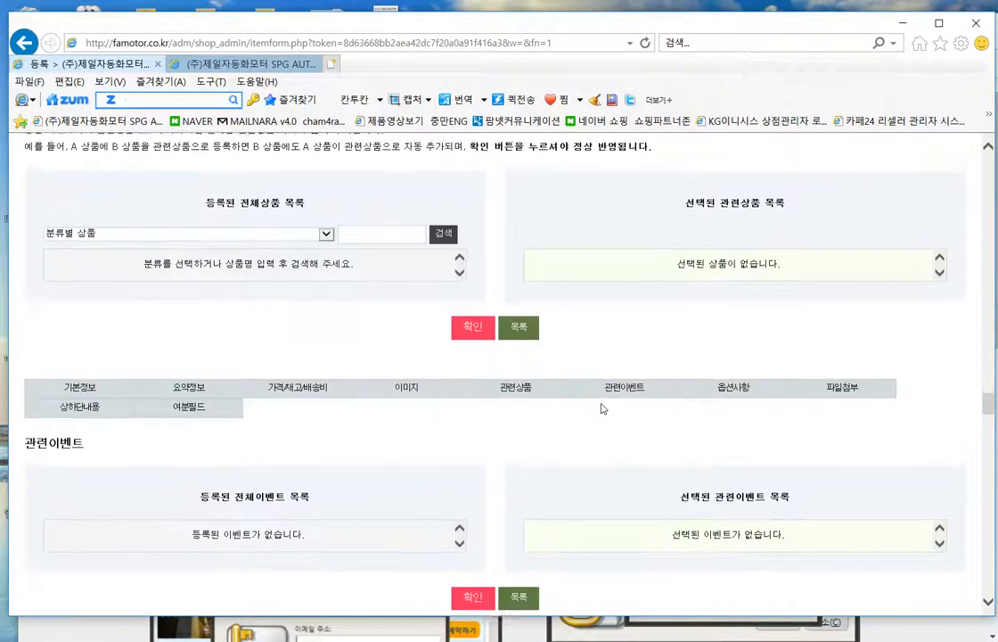
left_click_drag(300, 191, 208, 177)
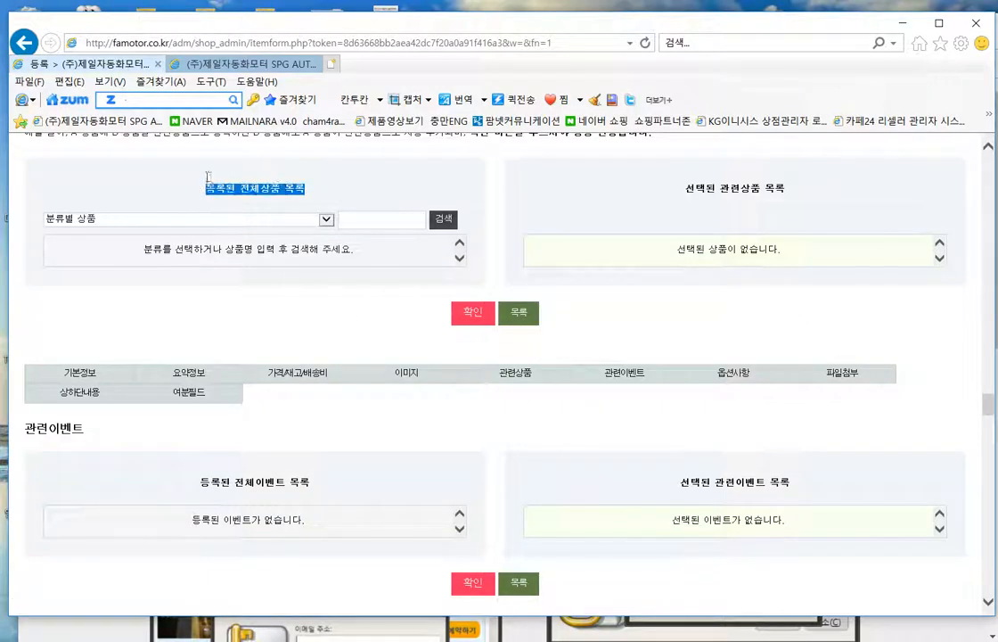
left_click_drag(818, 207, 677, 192)
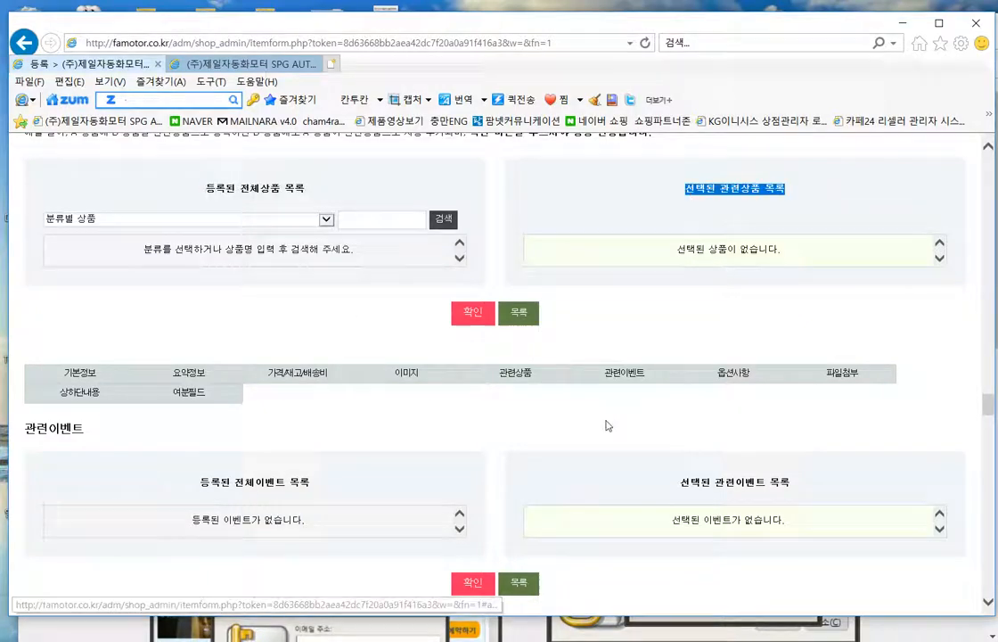
scroll(591, 419, "down", 3)
scroll(456, 348, "down", 15)
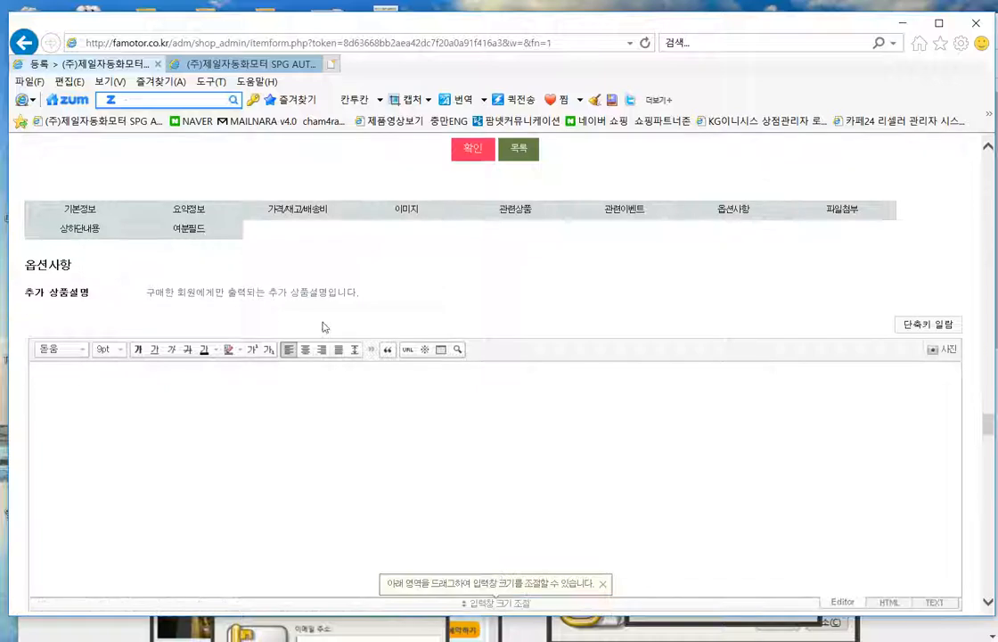
scroll(378, 370, "down", 1)
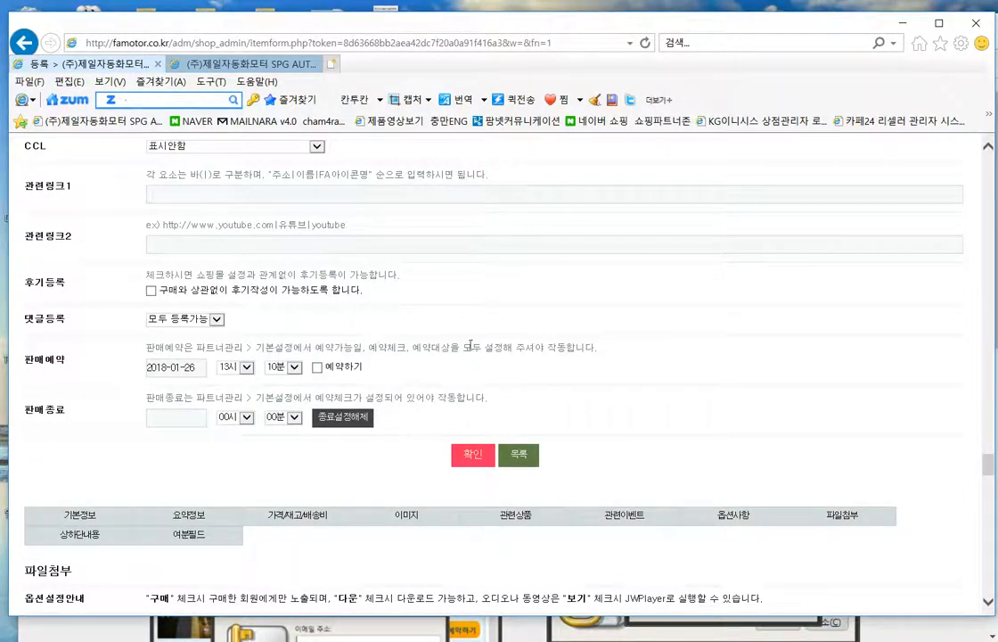
scroll(401, 328, "down", 8)
scroll(541, 403, "up", 2)
scroll(541, 390, "up", 4)
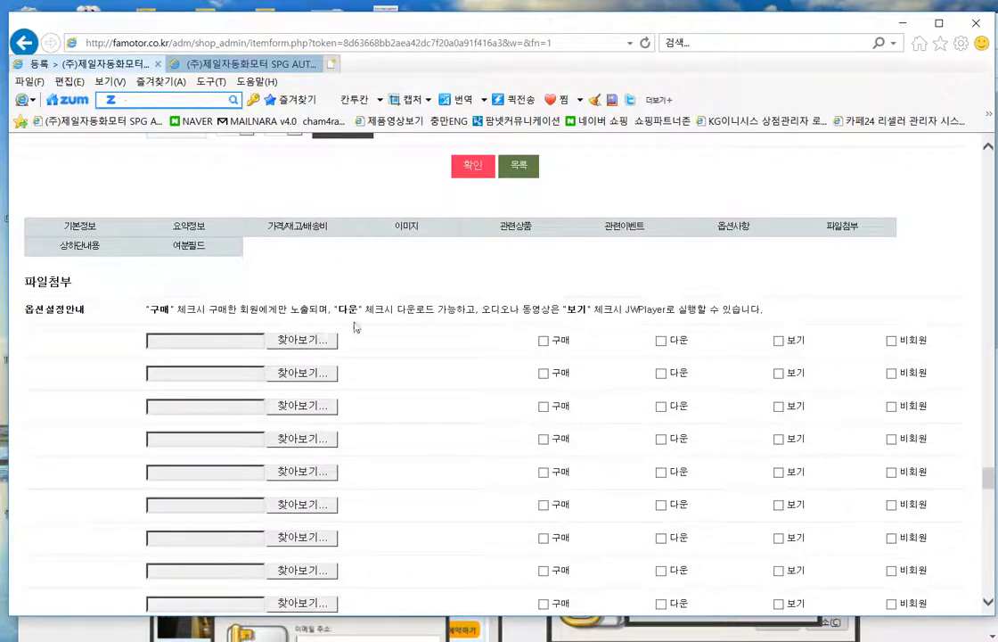
left_click_drag(168, 311, 741, 324)
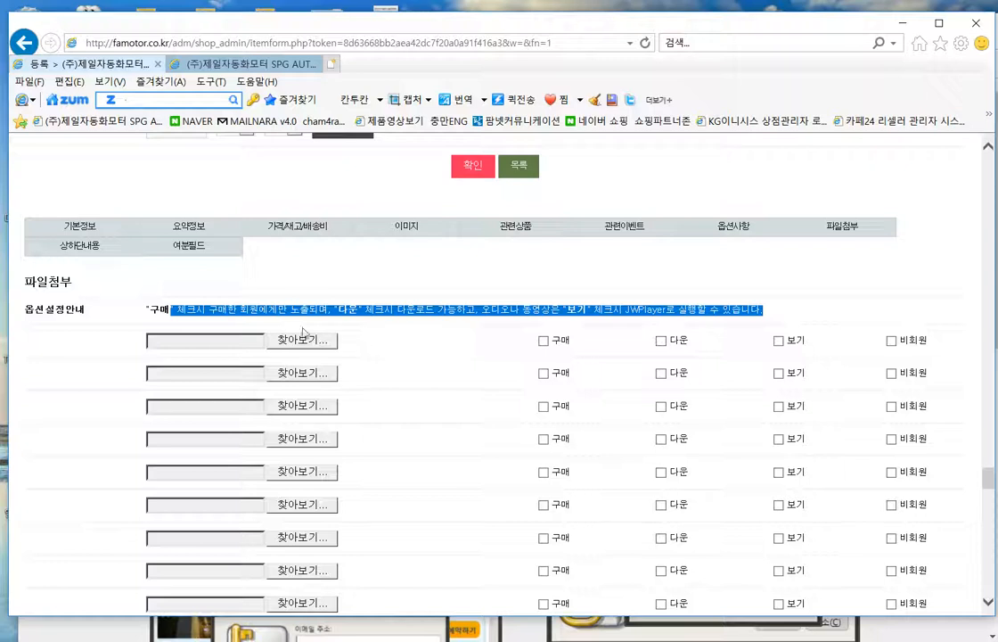
left_click(298, 311)
left_click_drag(827, 319, 147, 316)
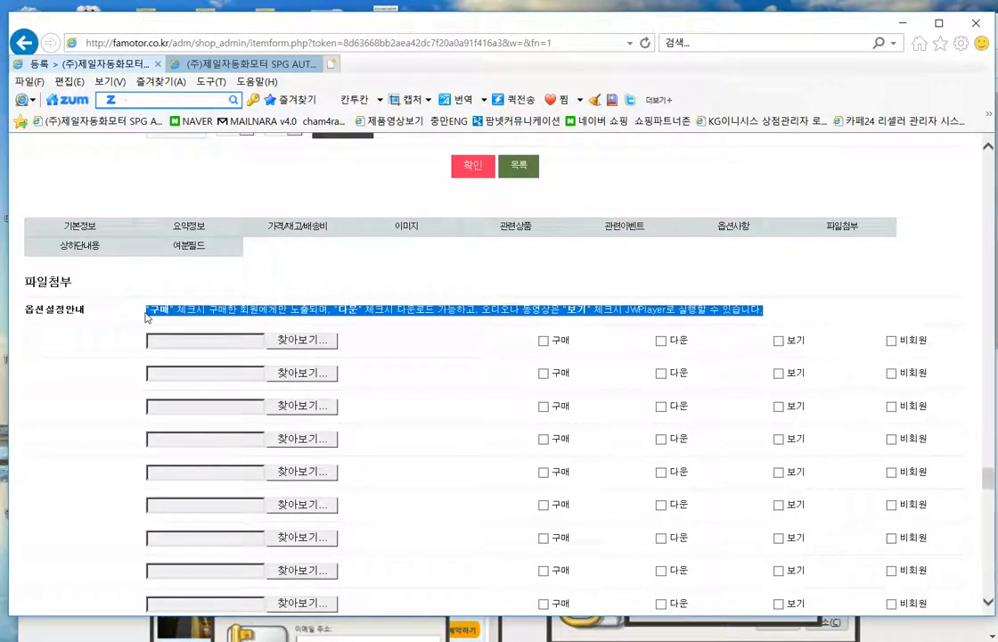
left_click(389, 372)
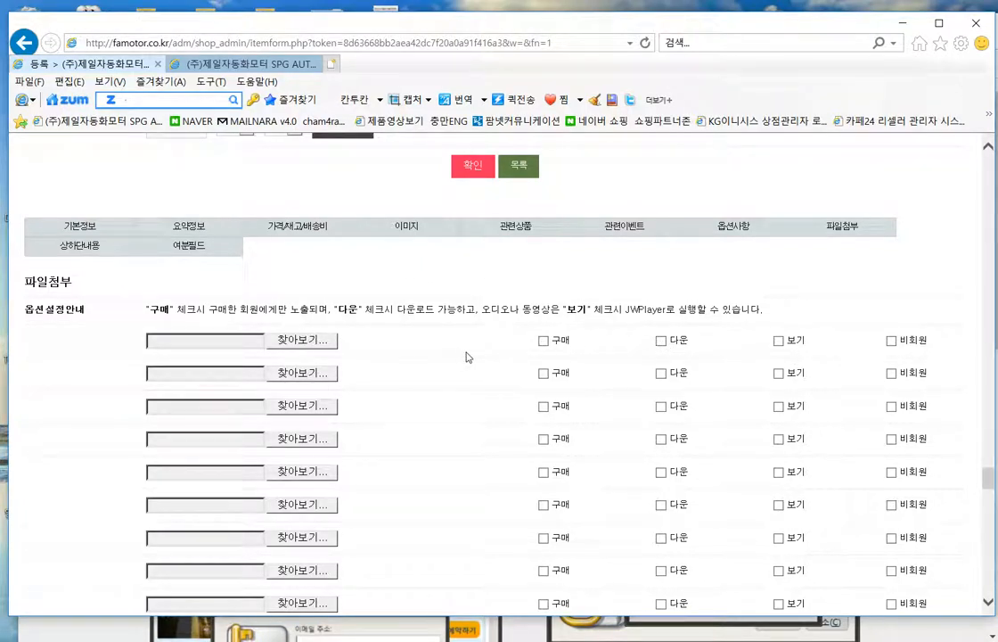
left_click(317, 342)
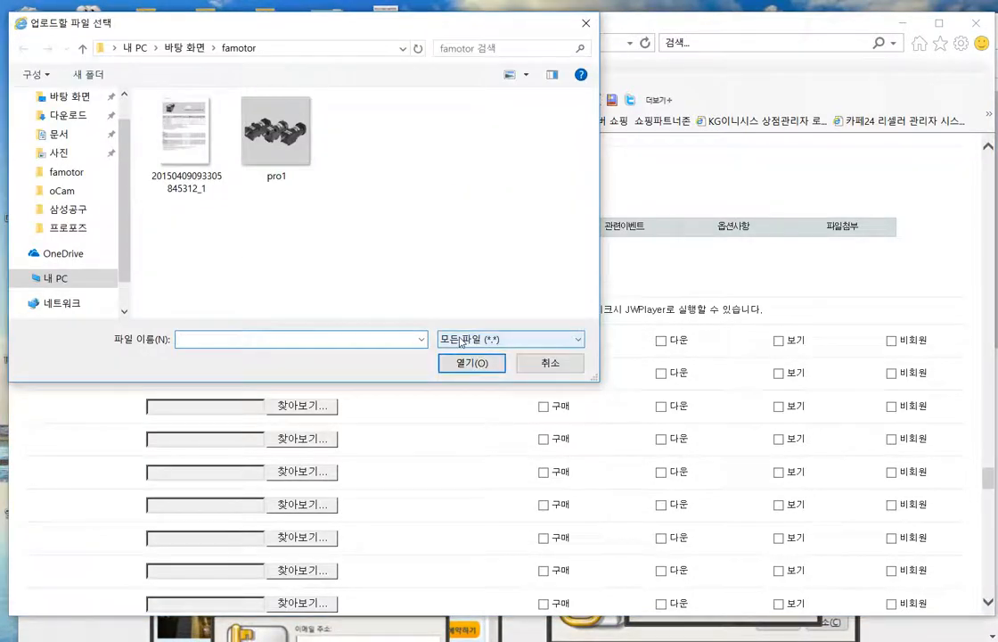
left_click(571, 363)
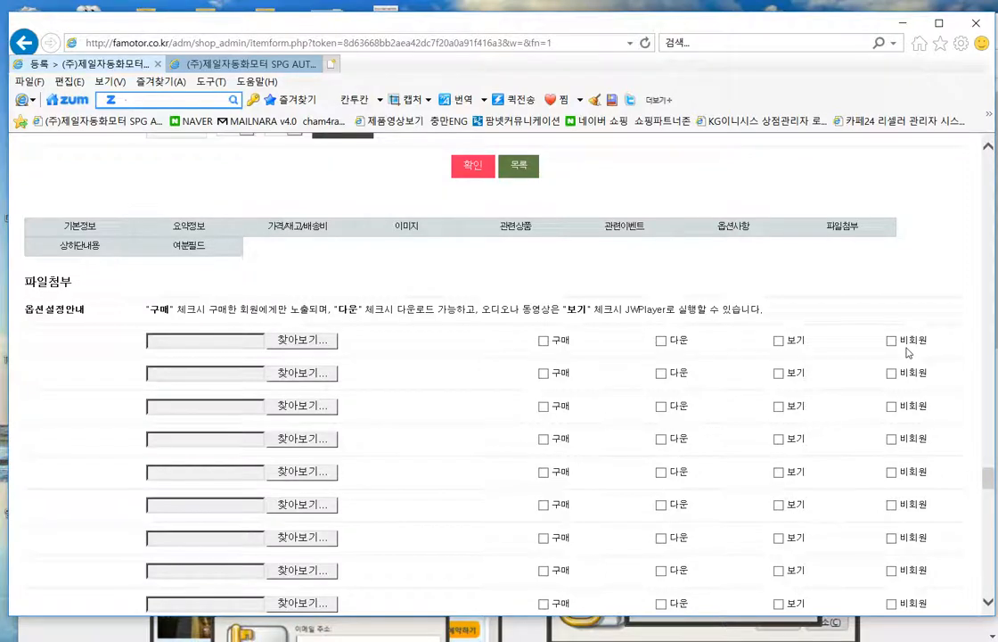
scroll(767, 396, "down", 3)
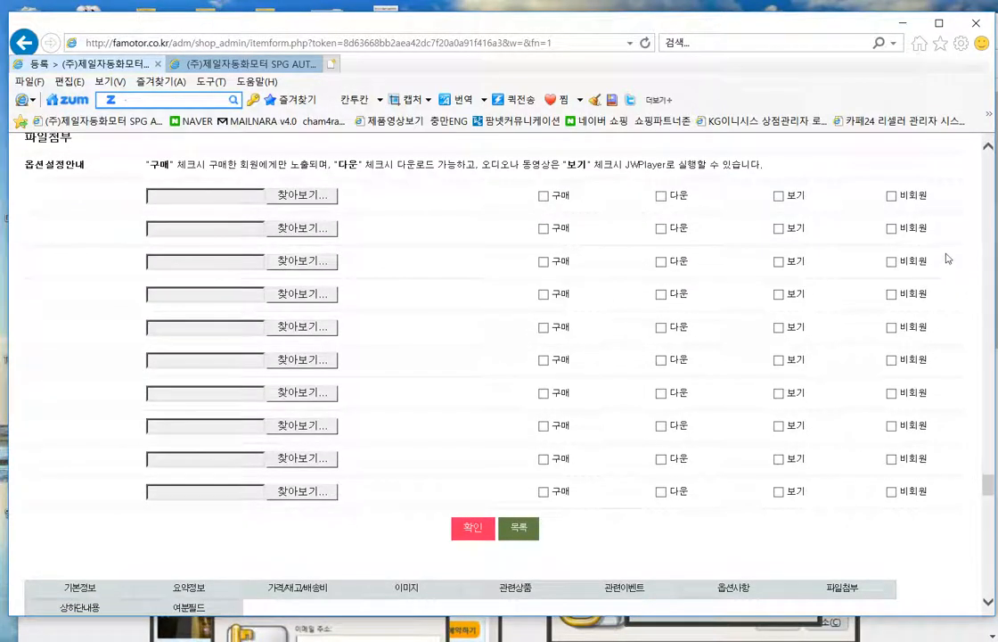
scroll(495, 383, "up", 3)
- Submit the product form and decline further entry, landing on the product list with 오토닉스 상품1
scroll(471, 400, "down", 5)
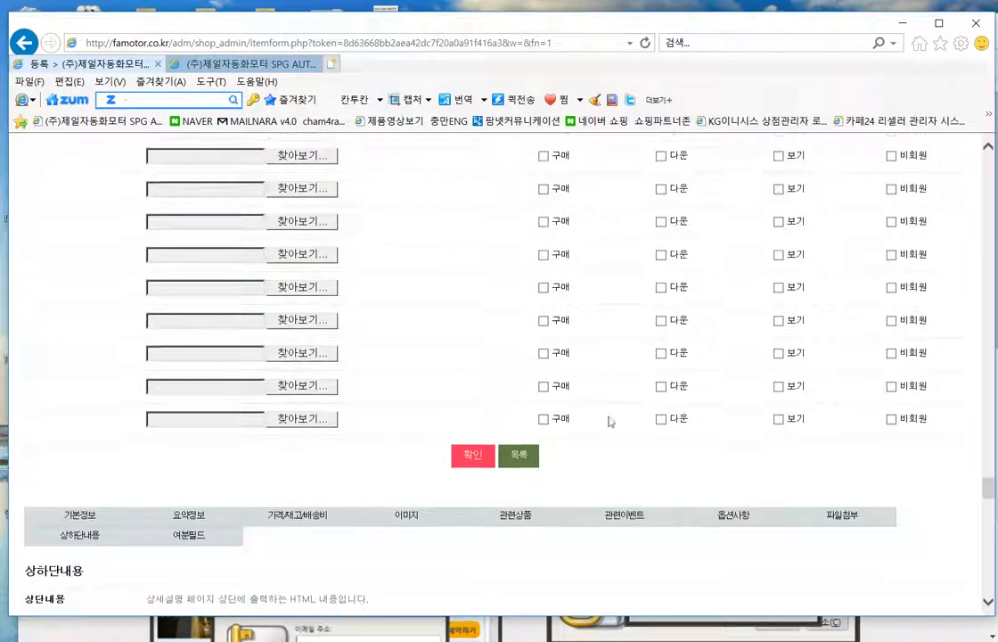
left_click(473, 461)
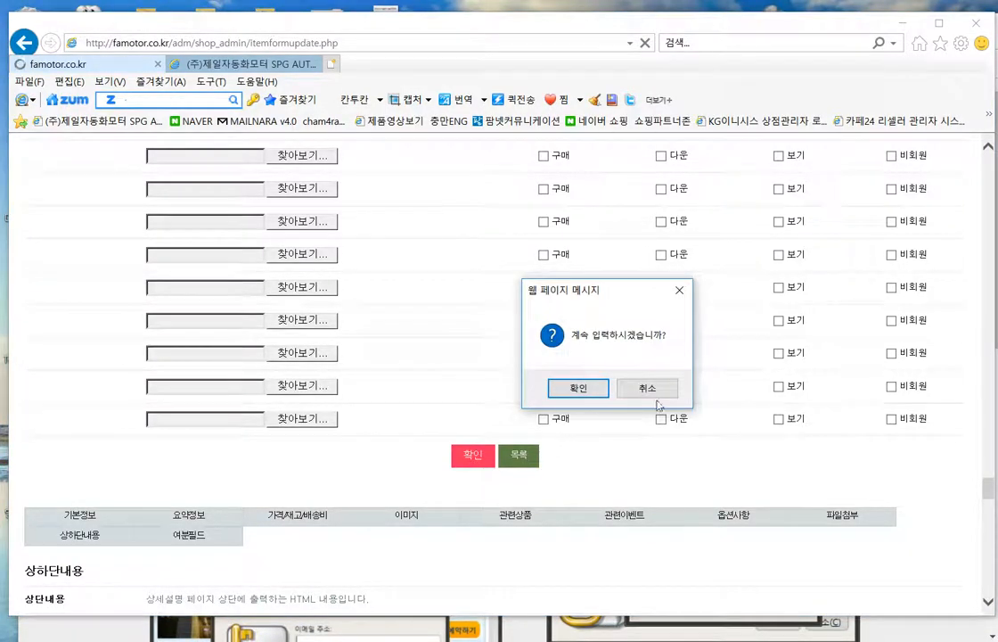
left_click(662, 397)
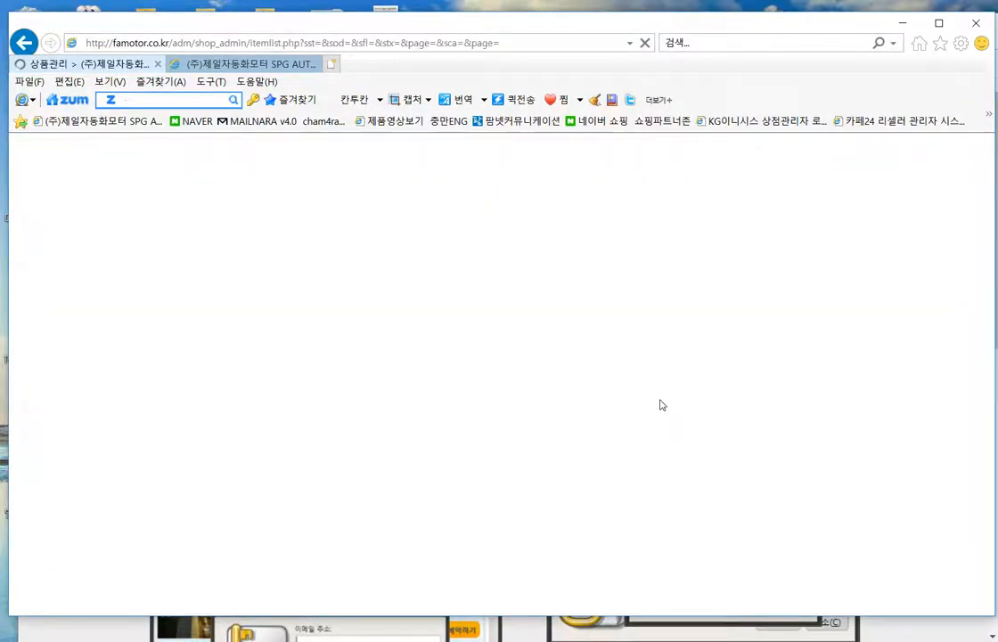
scroll(535, 425, "down", 4)
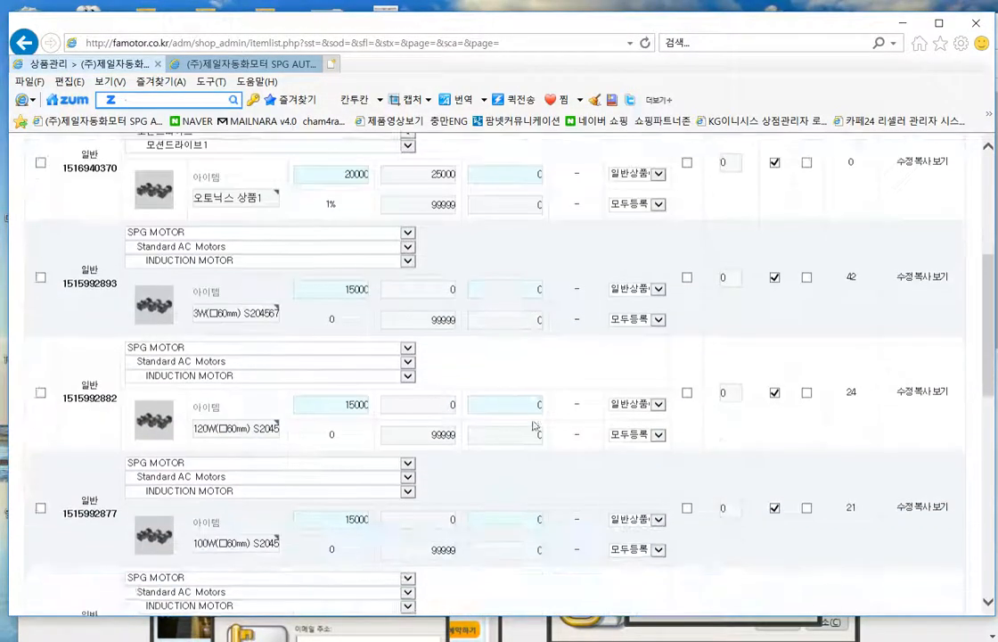
scroll(535, 426, "up", 3)
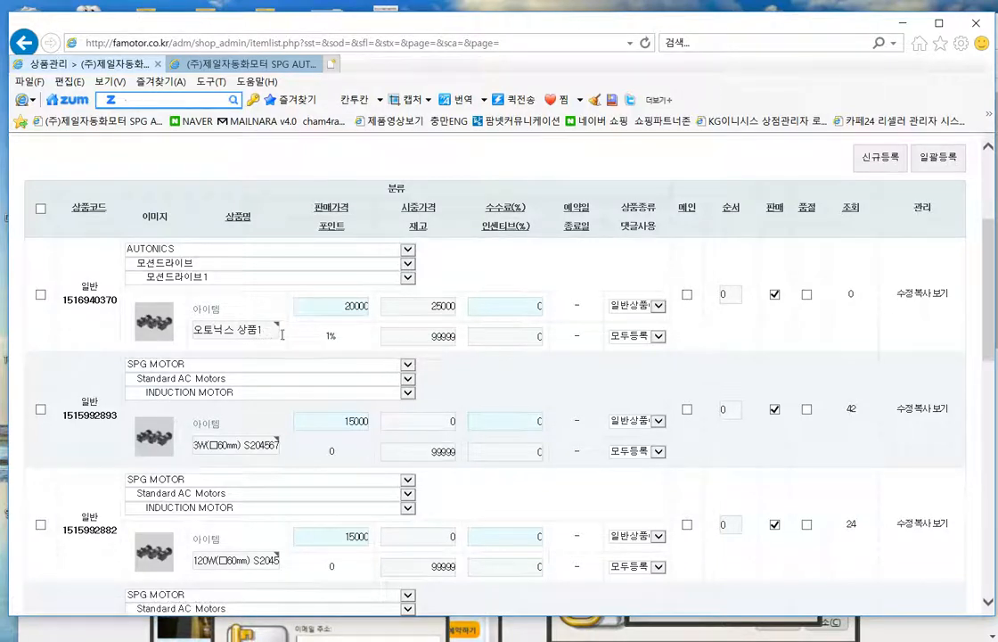
- Open the 오토닉스 상품1 storefront page and try buying it without an option, dismissing the warning
left_click(161, 326)
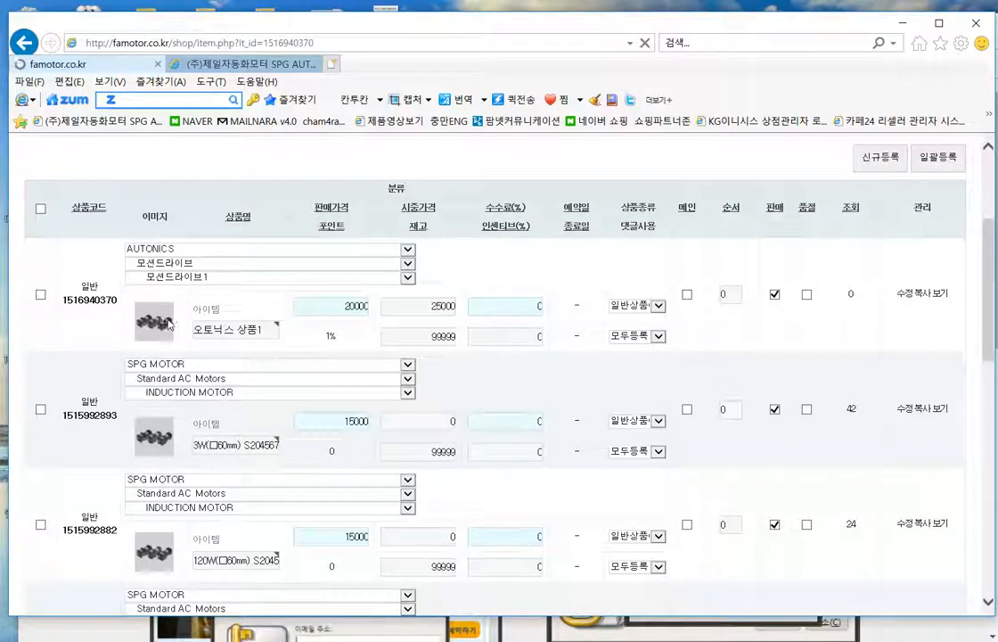
scroll(671, 406, "down", 3)
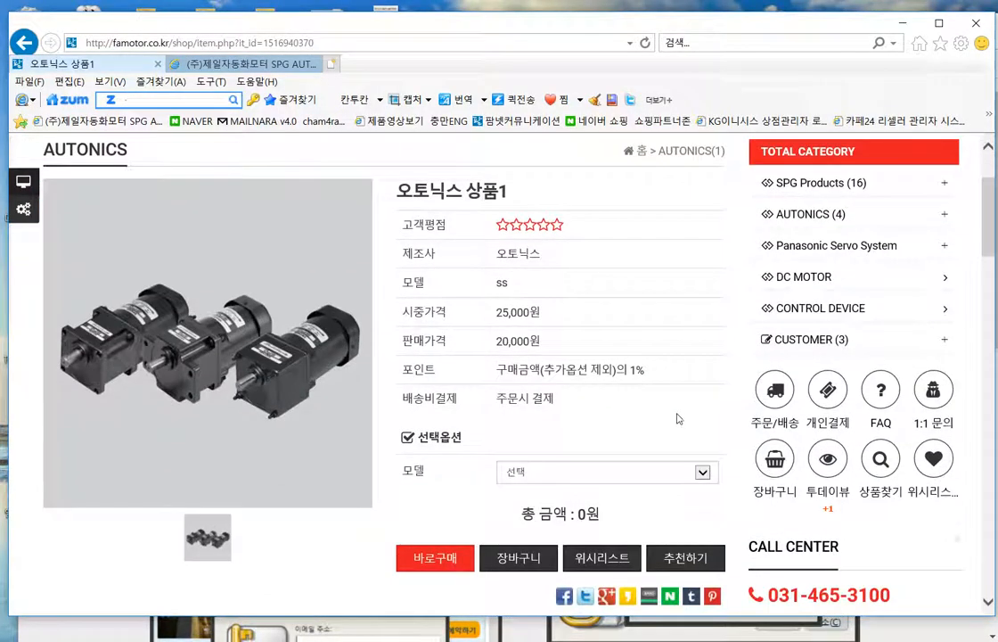
scroll(678, 419, "down", 4)
scroll(662, 456, "up", 2)
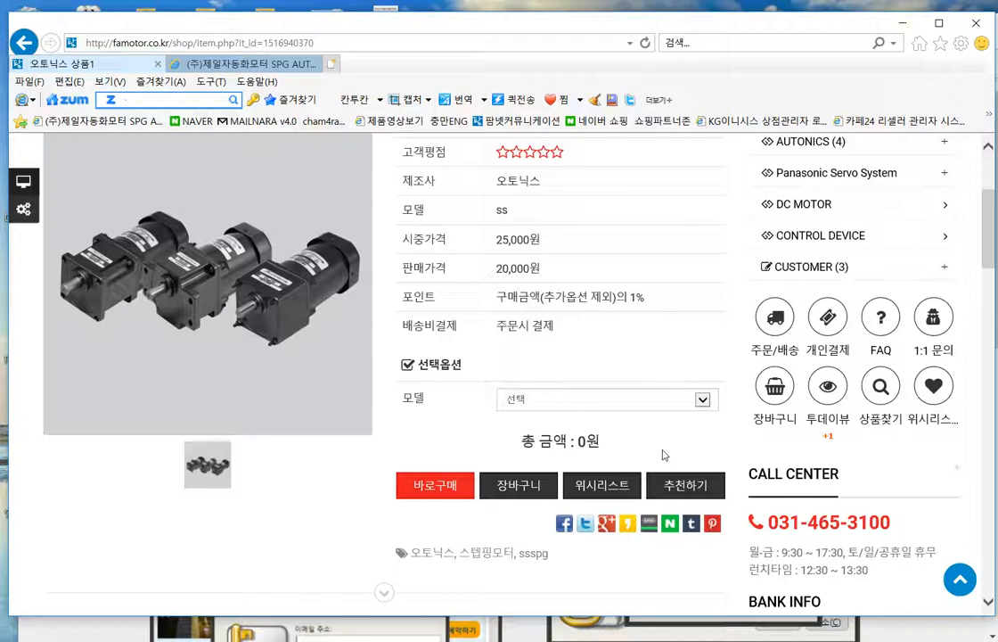
scroll(662, 454, "up", 2)
scroll(662, 453, "down", 5)
scroll(661, 437, "up", 4)
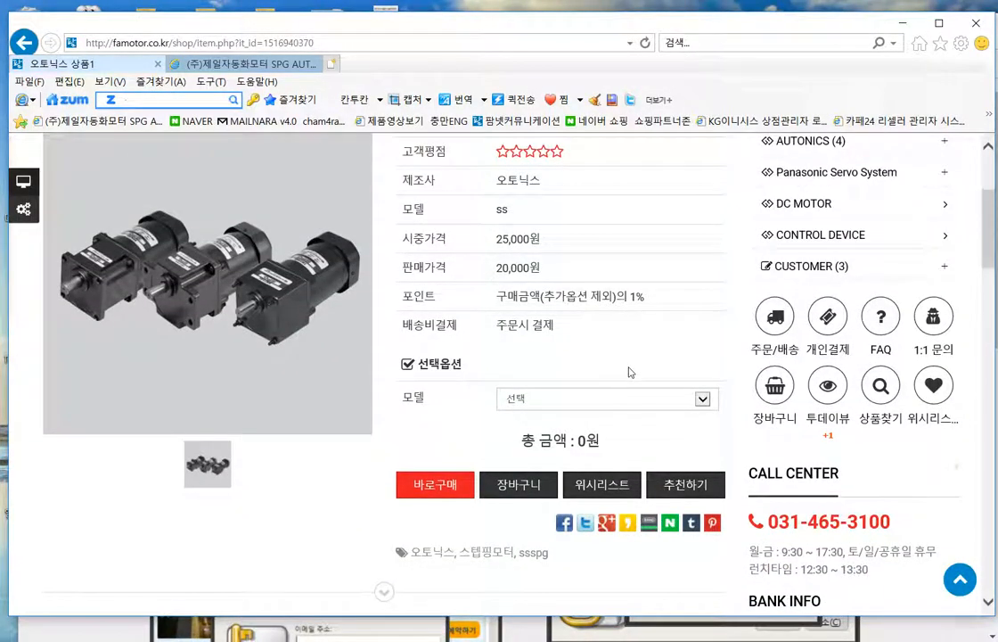
left_click(436, 492)
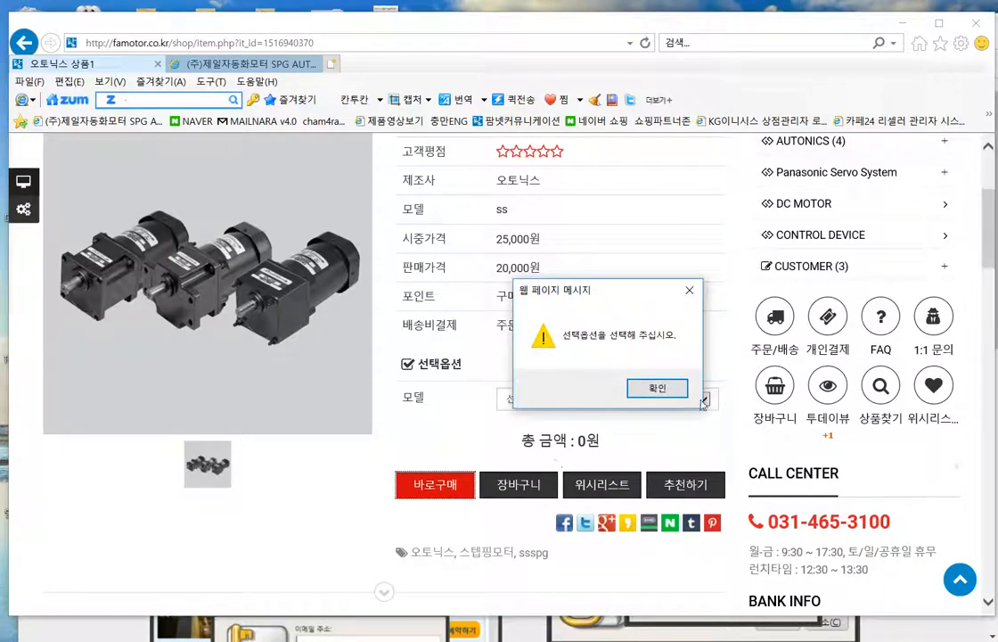
left_click(659, 387)
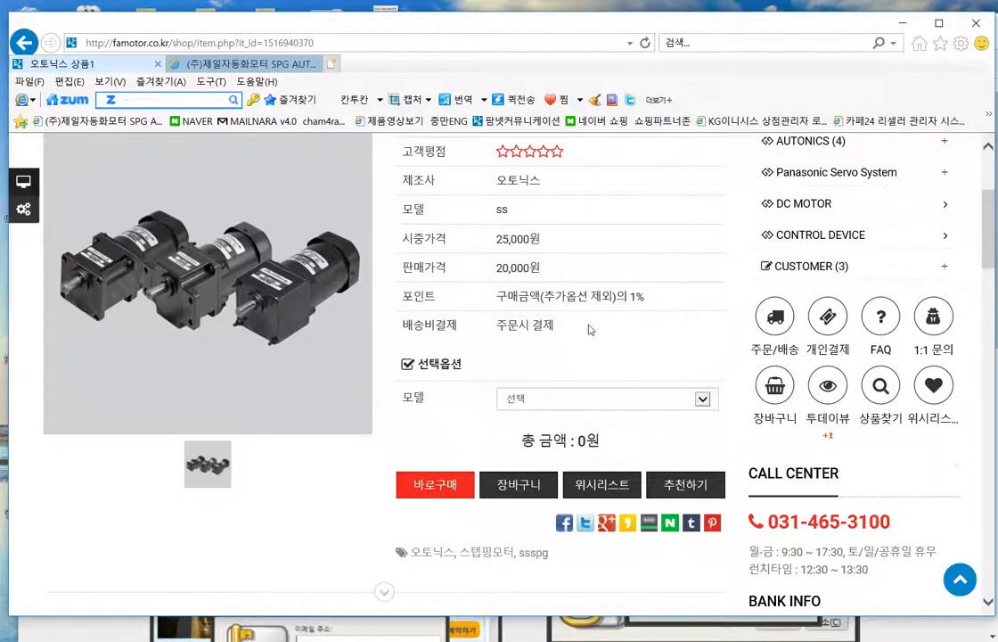
- Add the sss2 and sss1 model options to the order
scroll(593, 331, "up", 2)
scroll(570, 321, "down", 2)
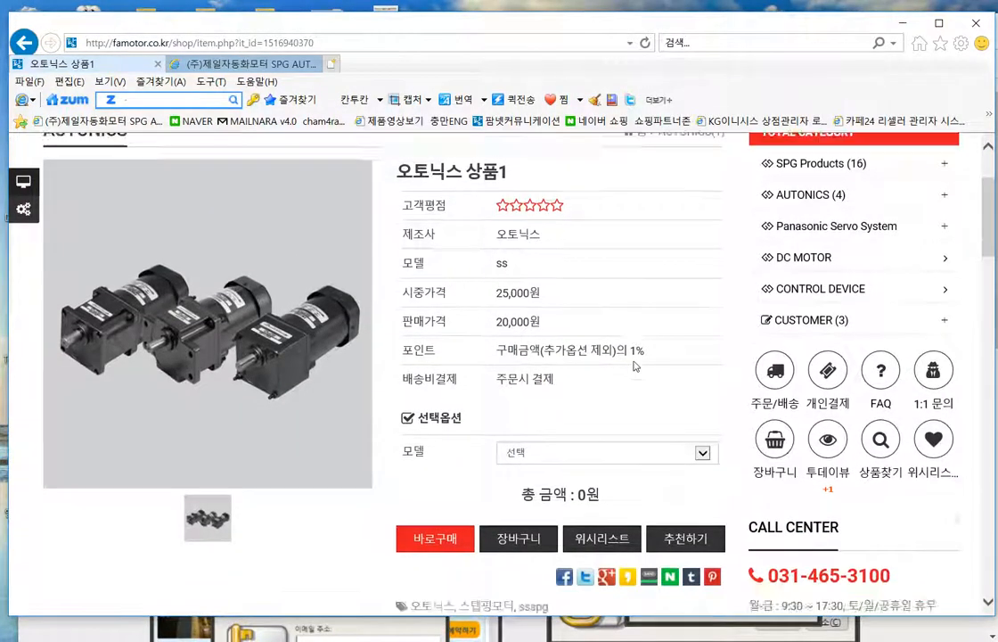
left_click(631, 395)
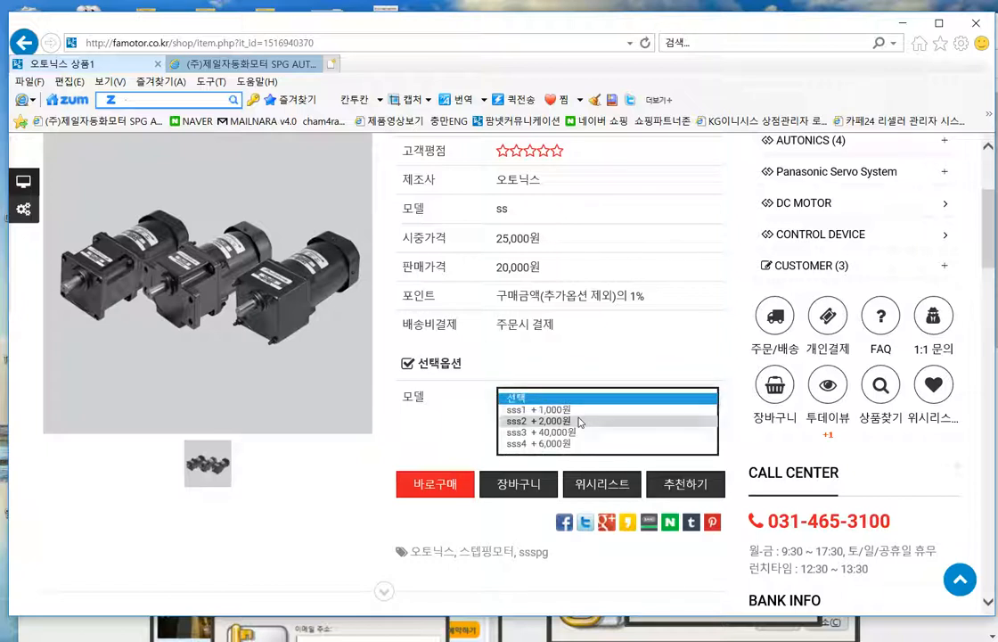
left_click(579, 421)
left_click(636, 393)
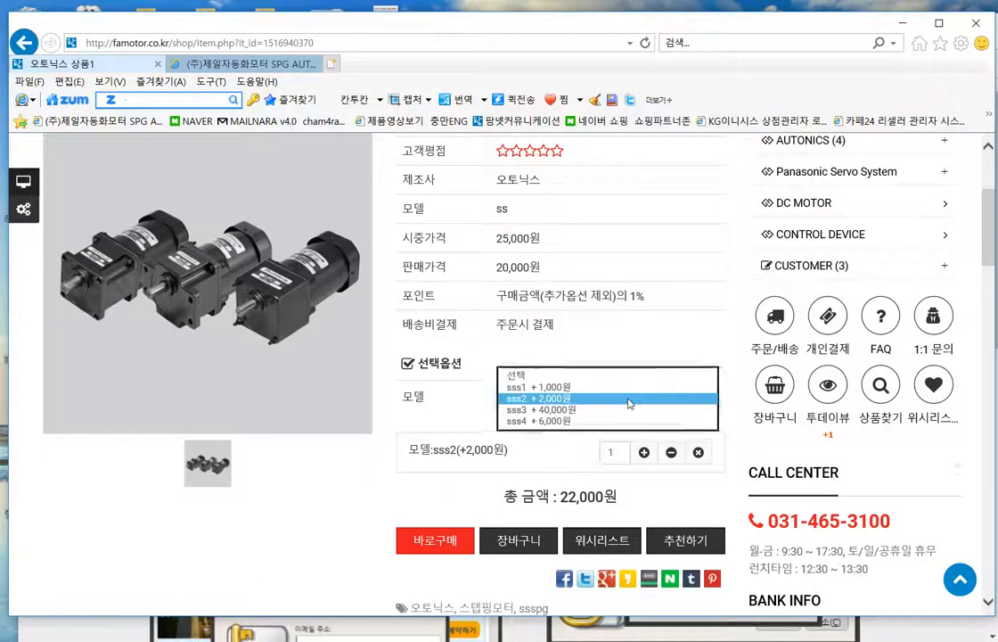
left_click(606, 384)
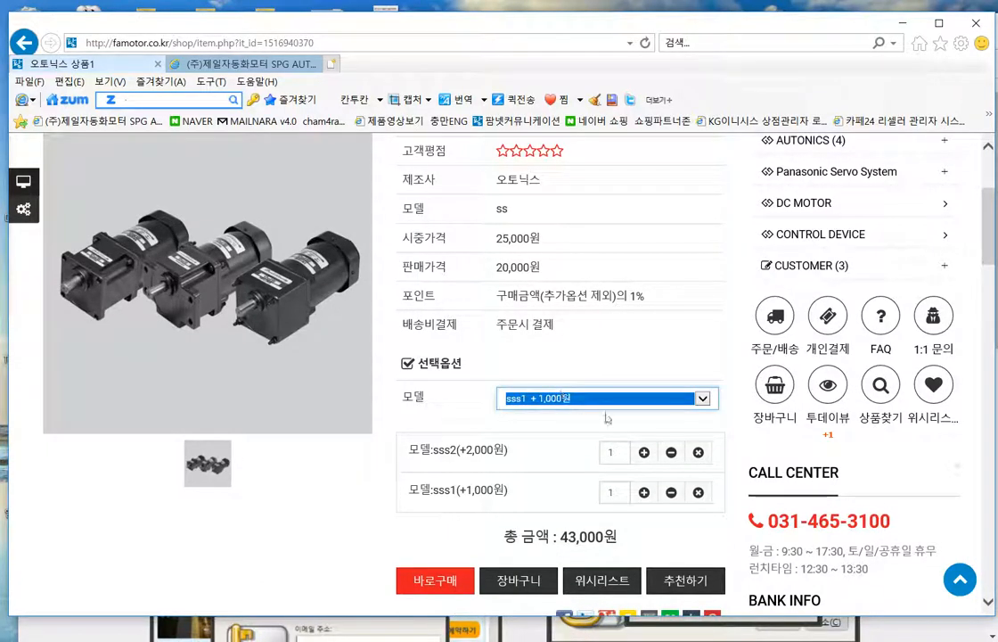
- Delete the sss2 and sss1 option rows, confirming each removal
left_click(698, 453)
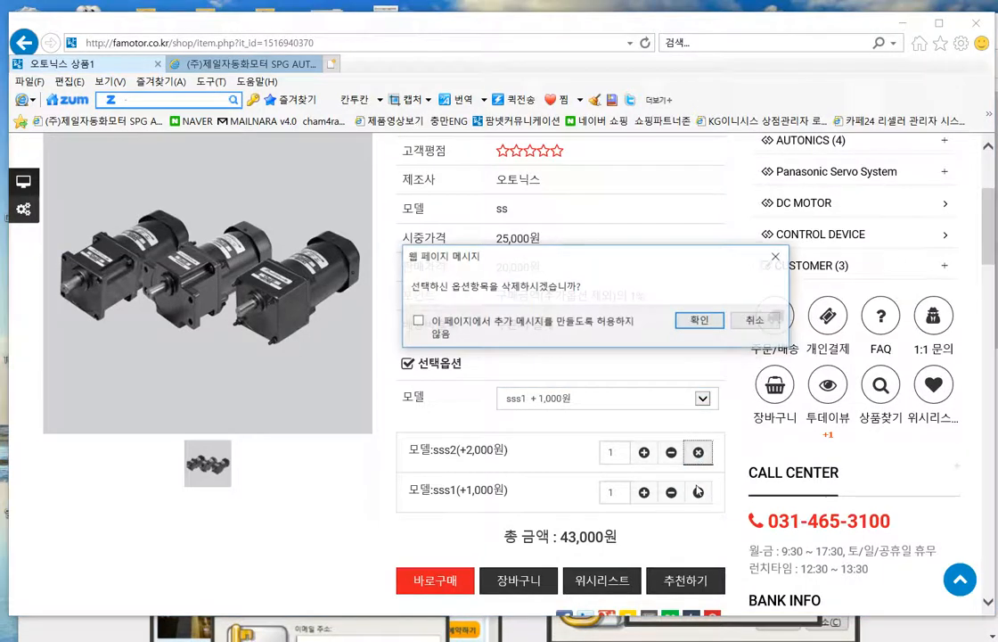
left_click(701, 323)
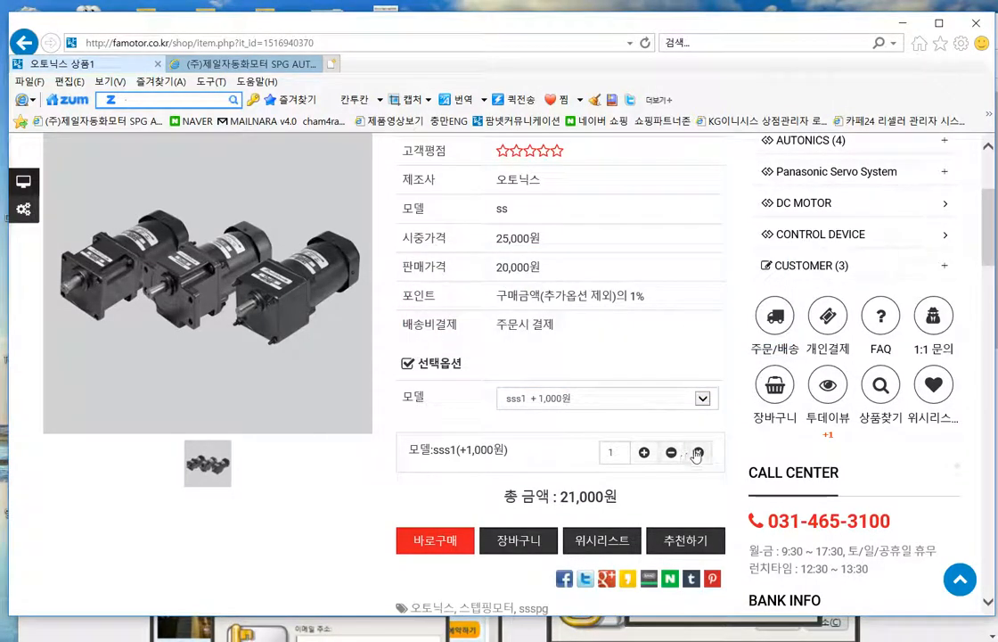
left_click(698, 453)
left_click(700, 321)
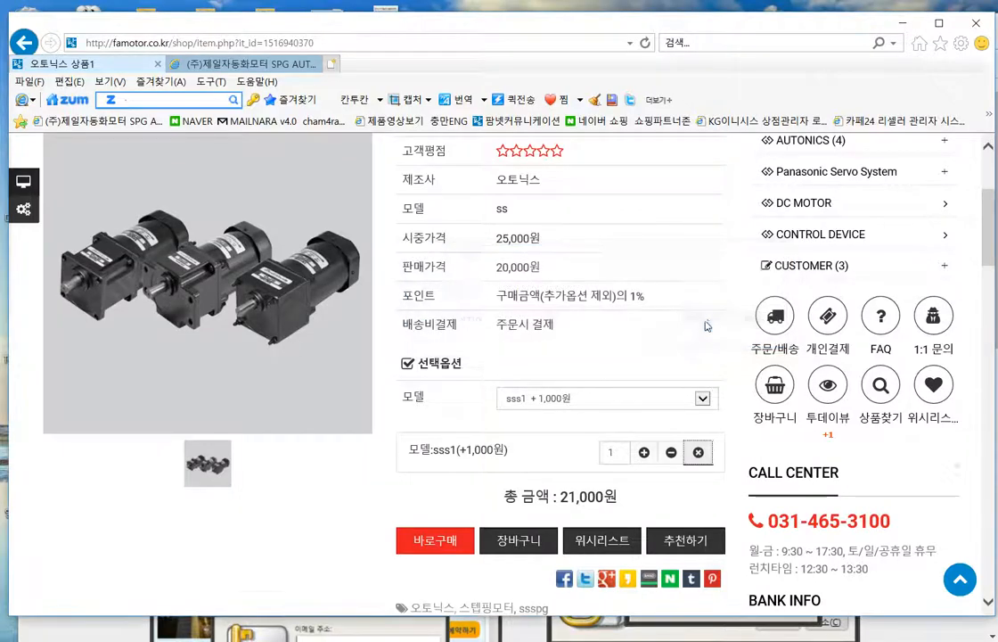
scroll(427, 430, "down", 3)
scroll(427, 430, "up", 2)
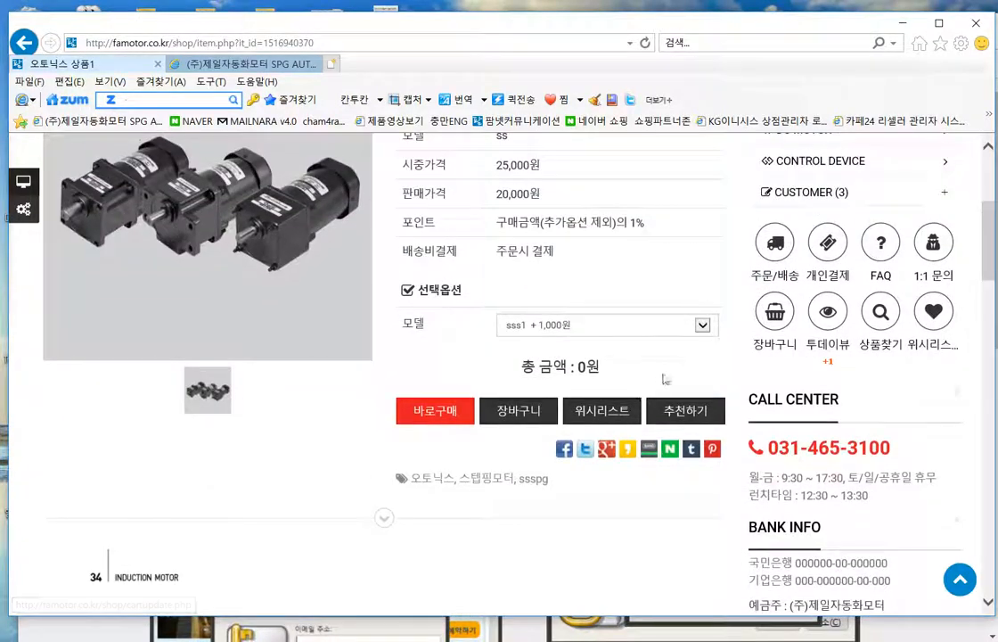
- Choose sss3 in the 모델 dropdown, bringing the total to 60,000원
left_click(664, 324)
left_click(603, 350)
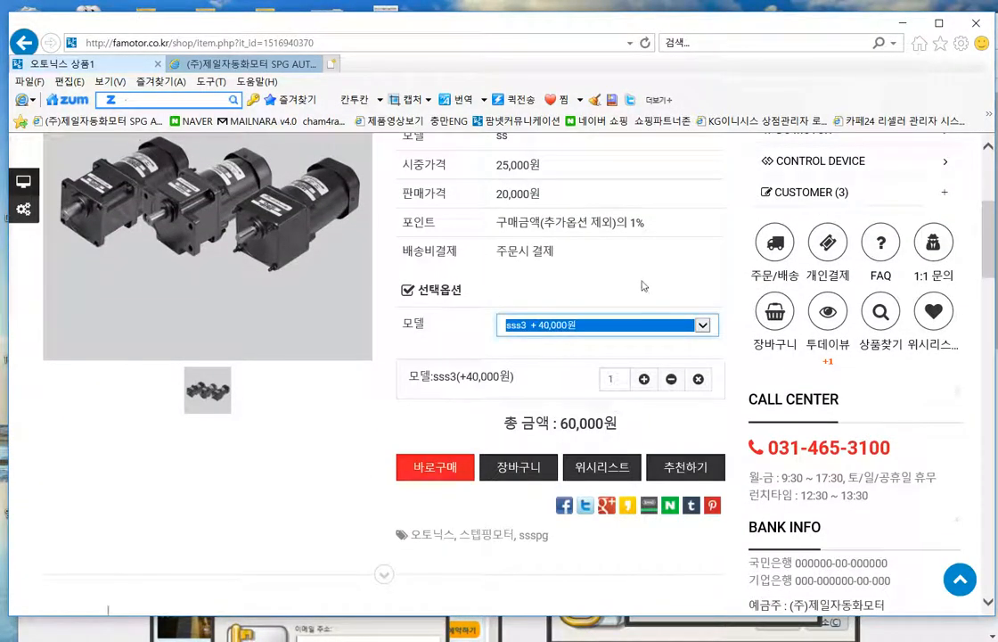
scroll(484, 445, "down", 8)
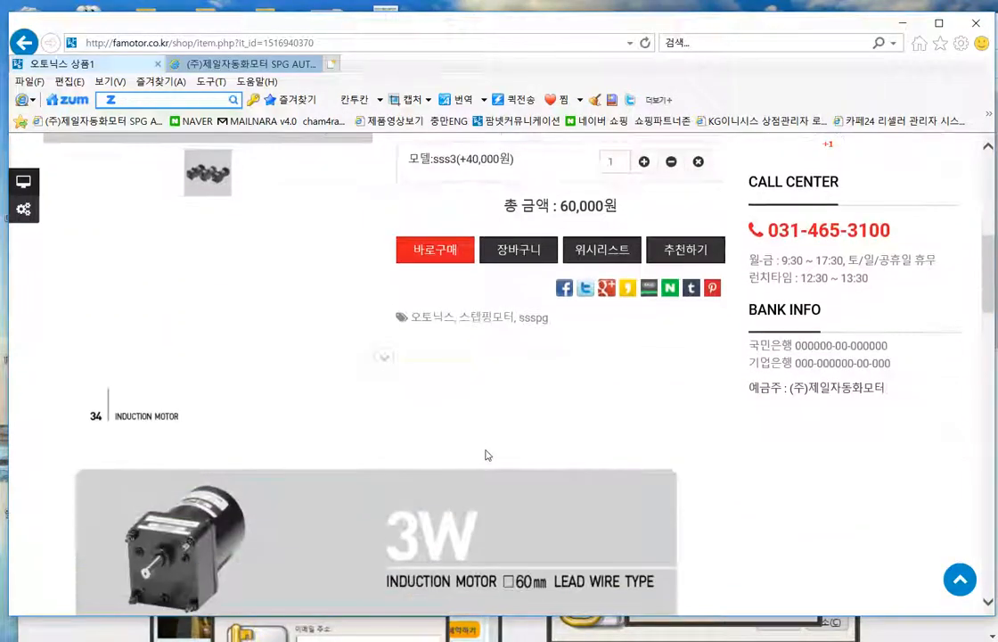
scroll(708, 479, "up", 10)
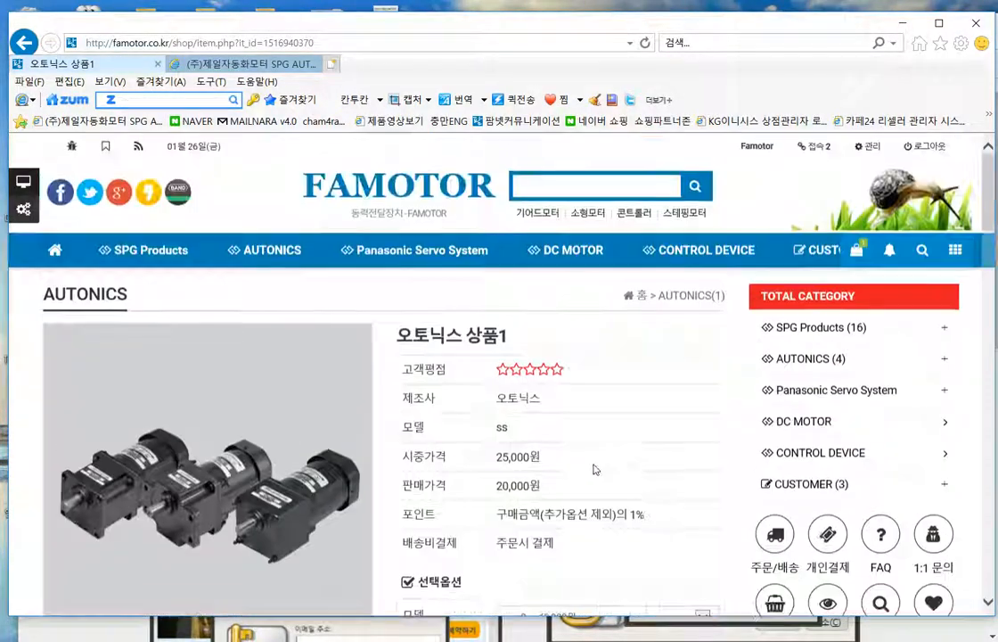
- Go to the AUTONICS category and browse its 모션드라이브 and 모션드라이브1 subcategories
left_click(709, 295)
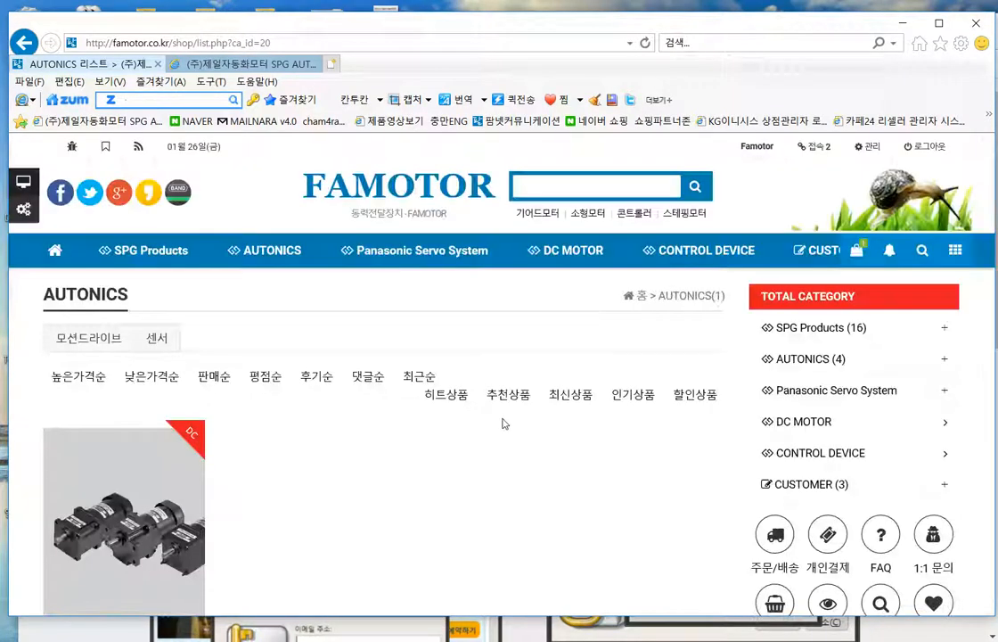
scroll(515, 428, "down", 1)
left_click(85, 266)
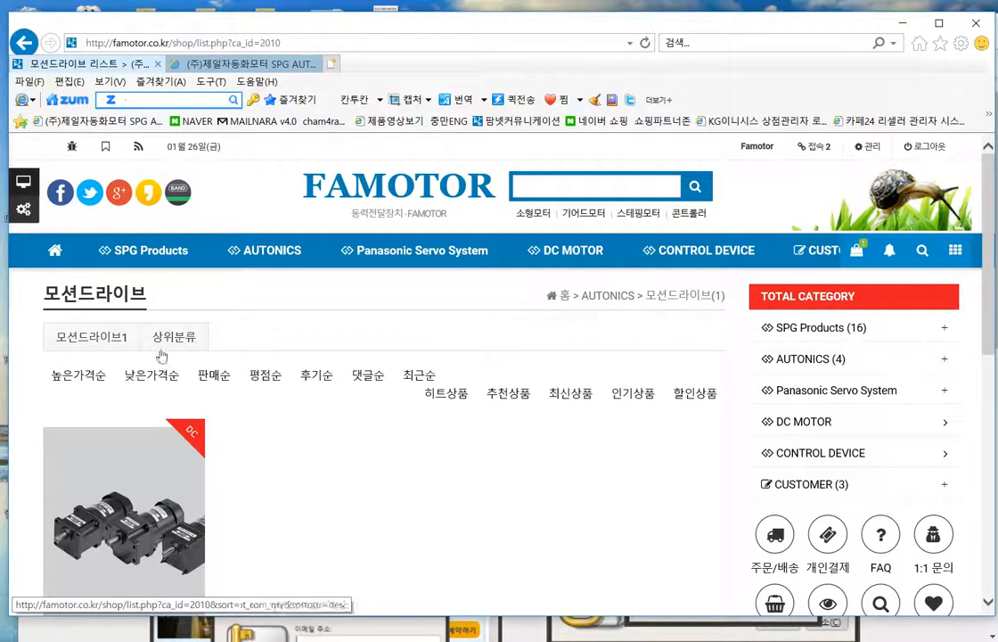
left_click(91, 336)
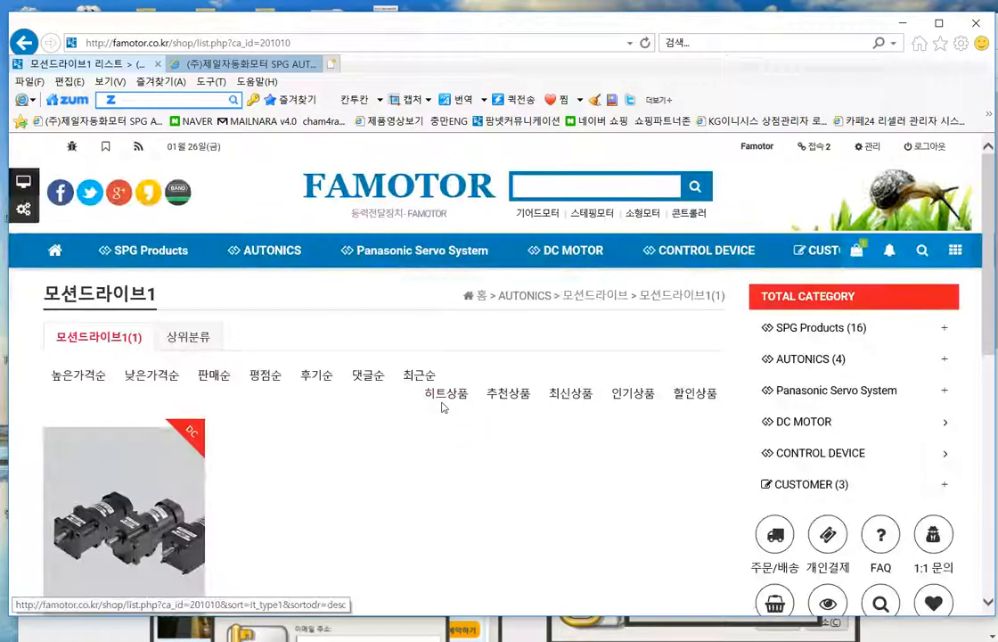
scroll(443, 405, "down", 2)
scroll(572, 361, "down", 3)
scroll(572, 361, "up", 3)
scroll(535, 393, "up", 2)
scroll(535, 392, "down", 2)
scroll(407, 393, "down", 2)
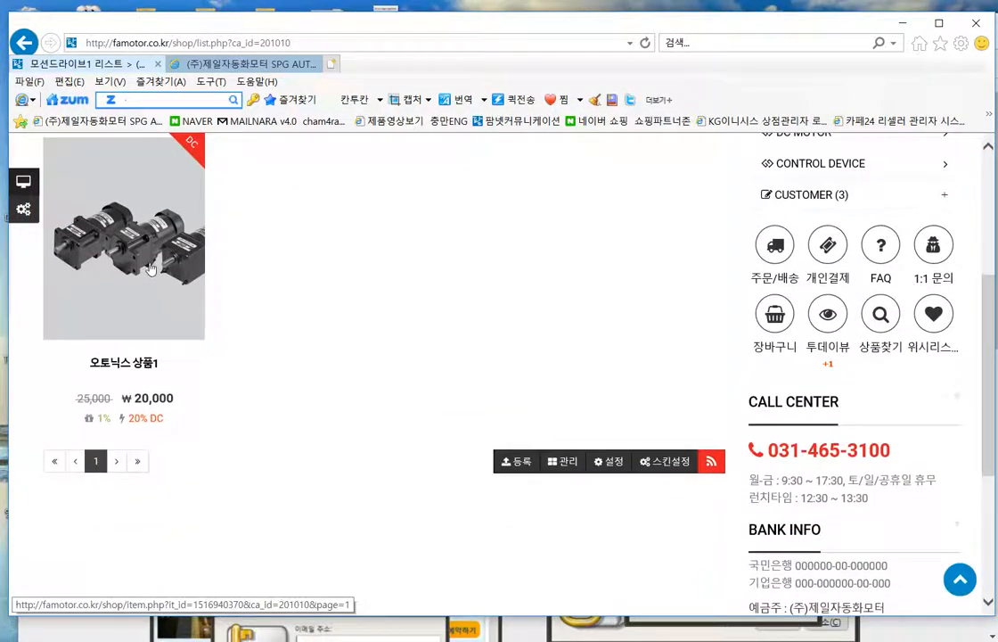
scroll(392, 321, "up", 2)
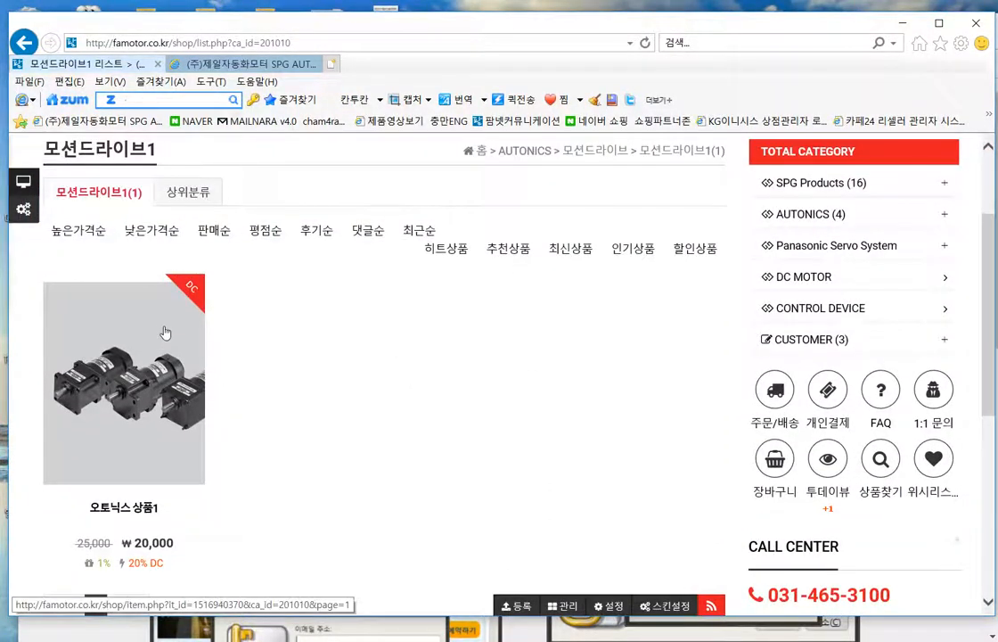
scroll(500, 379, "down", 3)
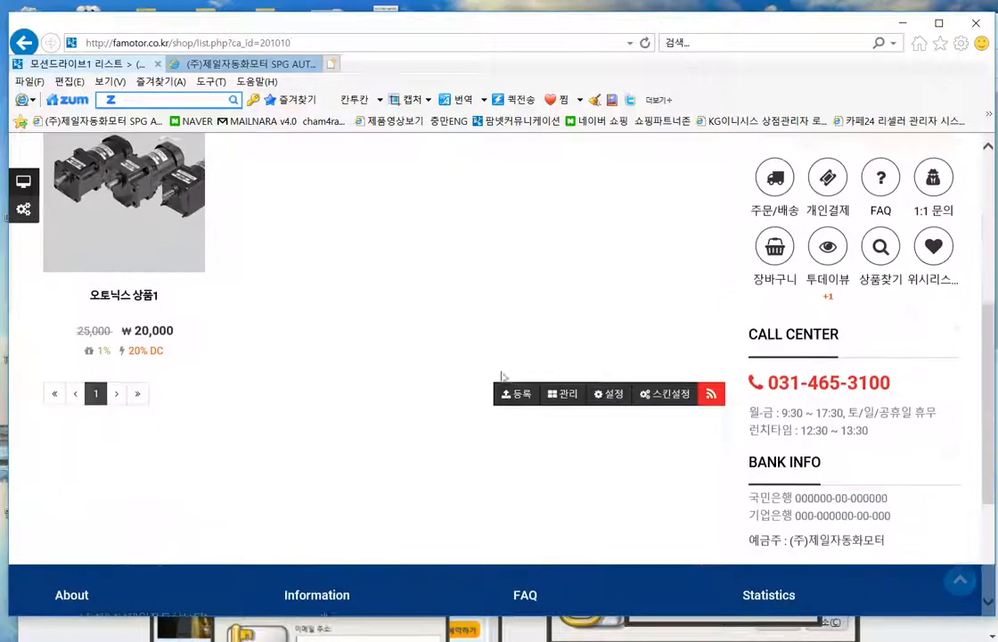
scroll(521, 419, "up", 1)
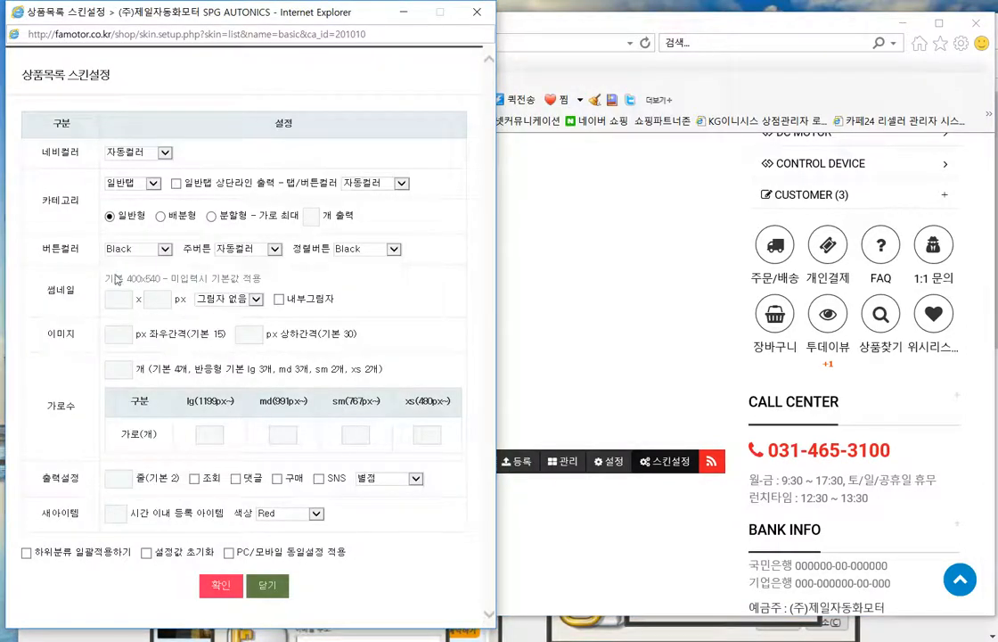
- Close the list skin settings window and reload the AUTONICS category list
left_click(477, 12)
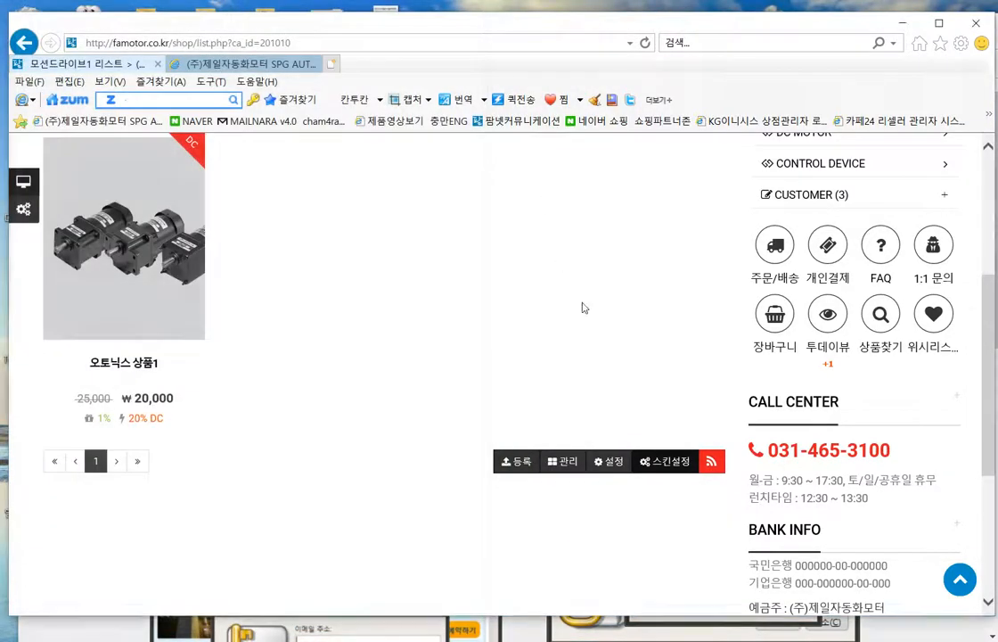
scroll(504, 374, "up", 1)
scroll(504, 374, "up", 2)
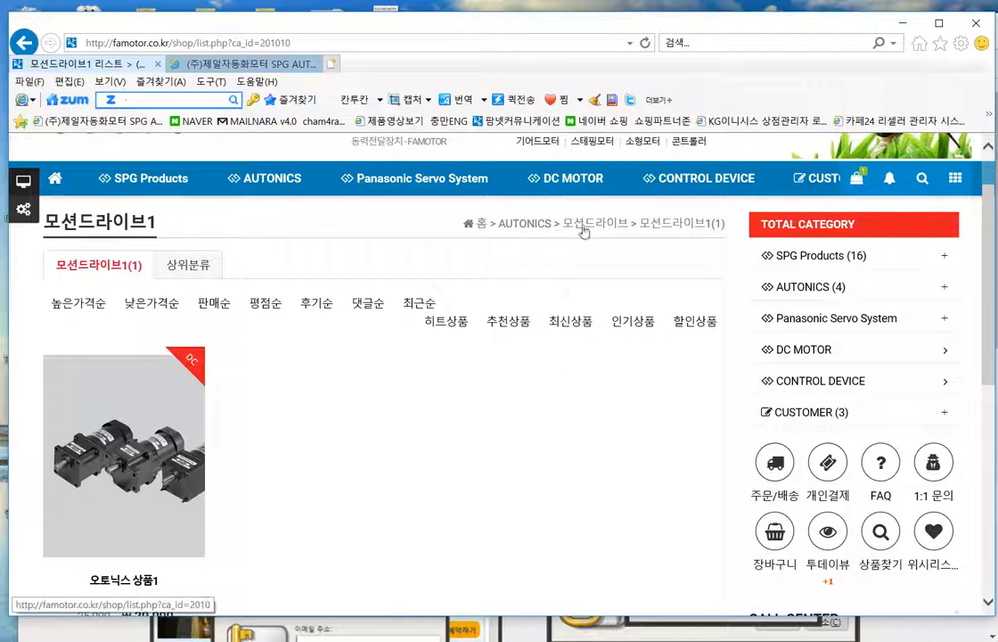
left_click(525, 223)
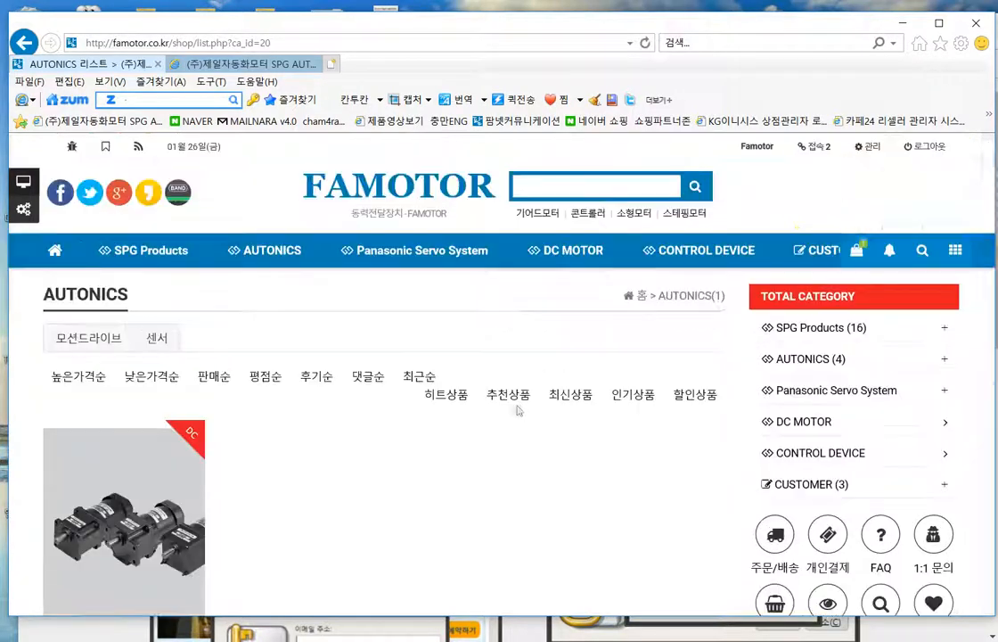
scroll(522, 409, "down", 1)
scroll(624, 332, "up", 1)
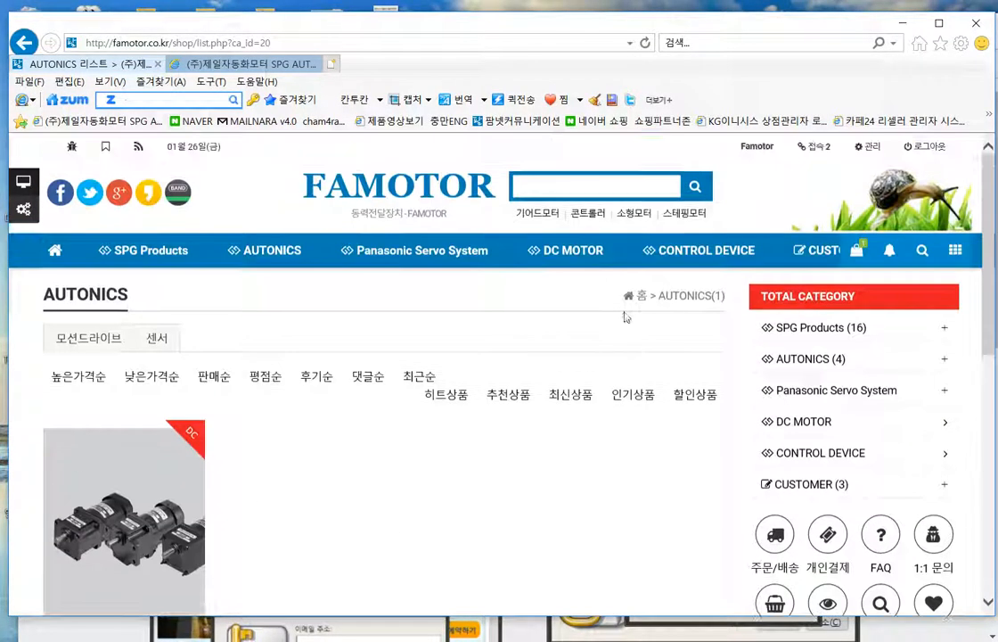
scroll(599, 375, "down", 2)
scroll(606, 401, "up", 2)
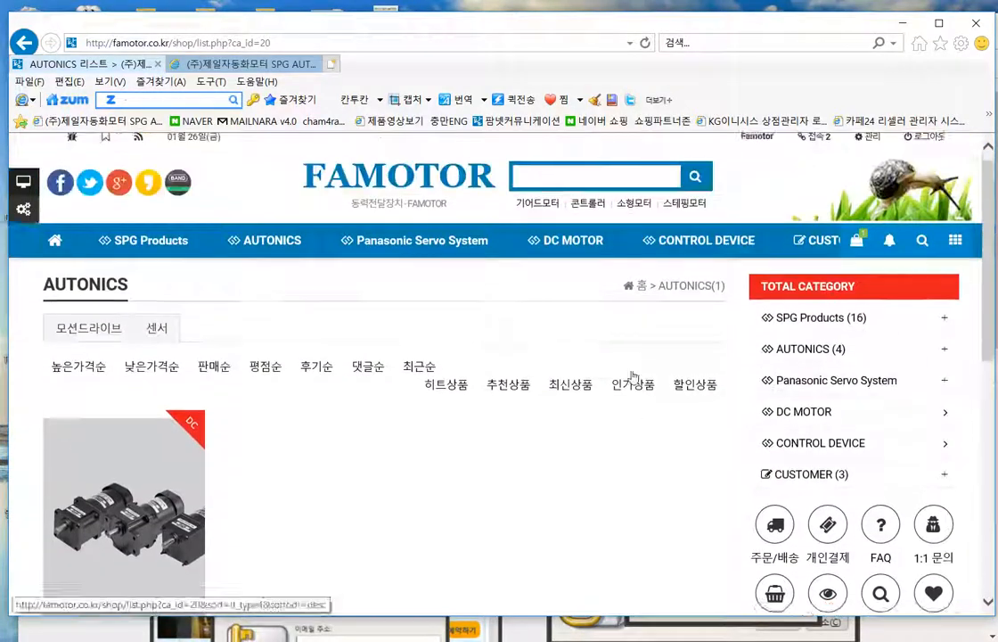
left_click(685, 295)
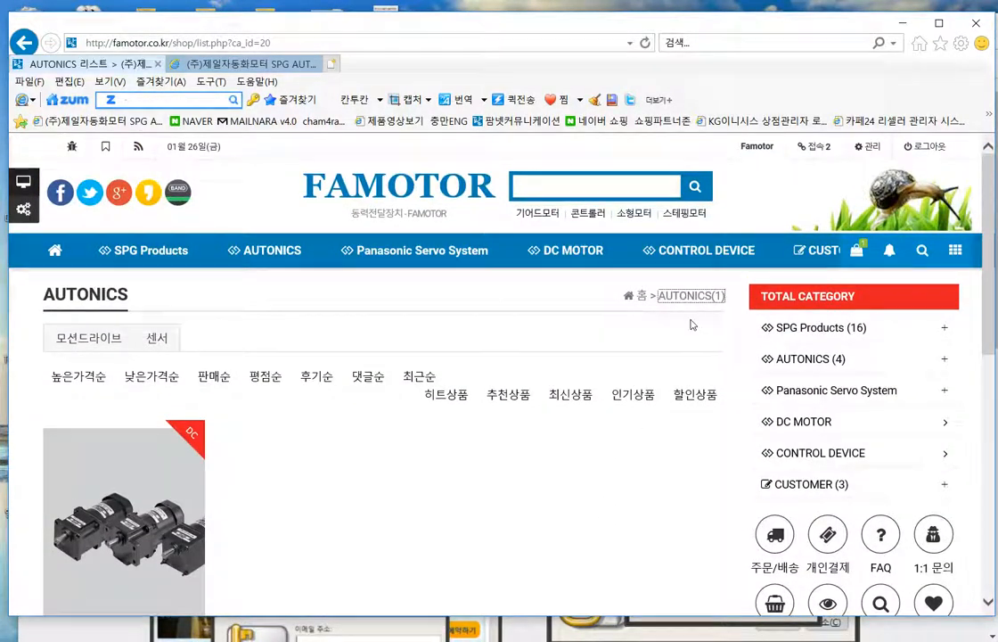
scroll(624, 375, "down", 2)
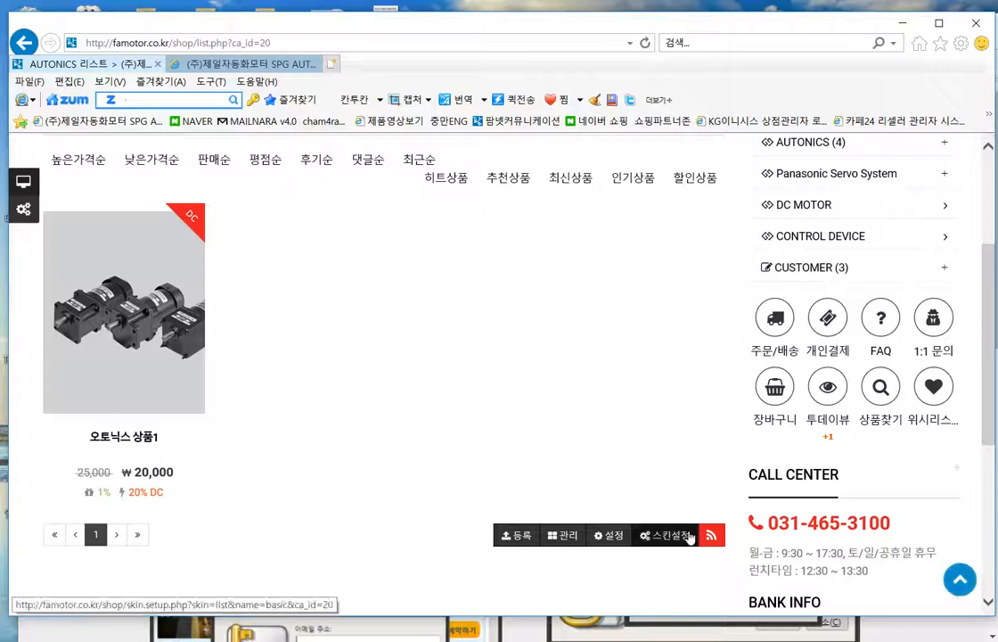
- Give the AUTONICS list skin 200×180 thumbnails, 그림자4 shadow and 4 items per lg row
left_click(596, 479)
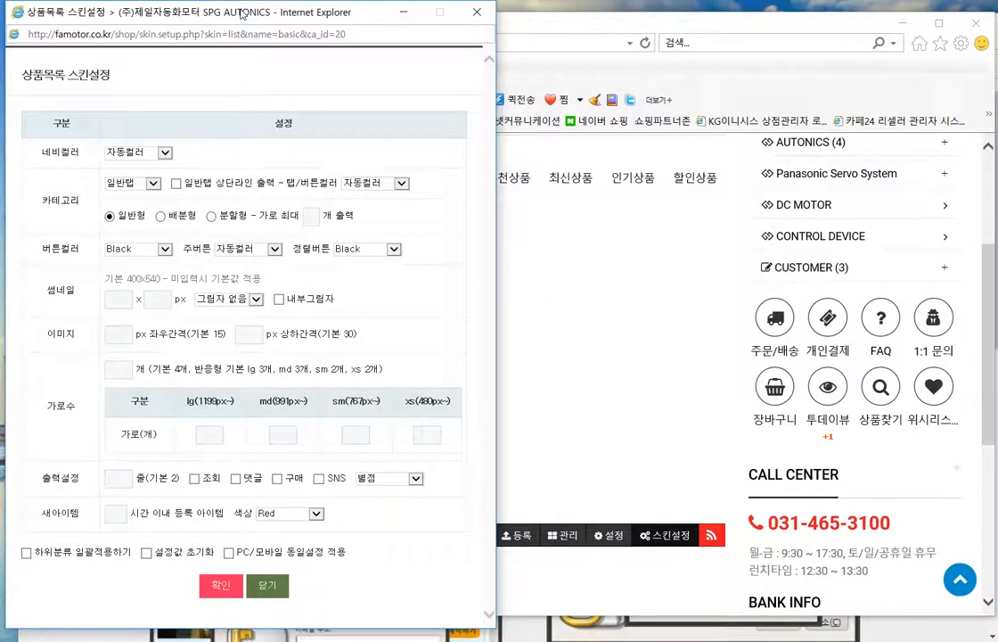
left_click_drag(241, 10, 459, 55)
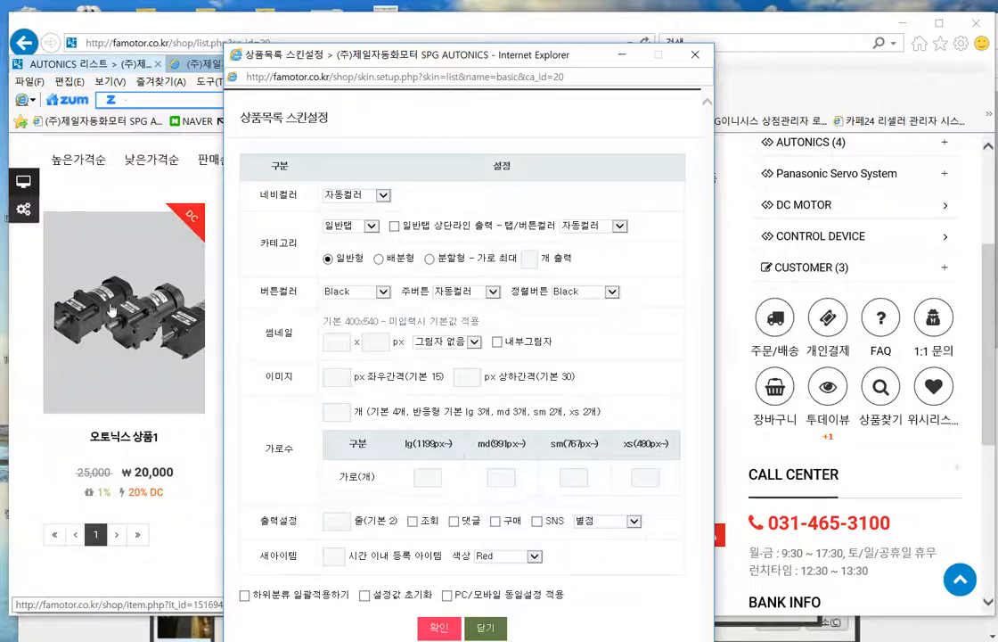
left_click(340, 345)
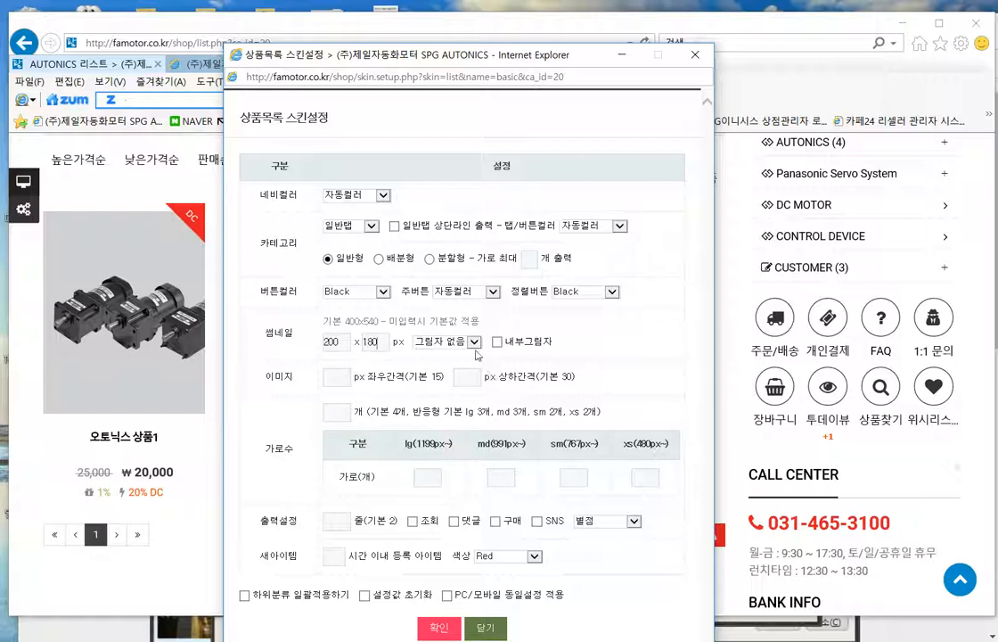
left_click(475, 344)
left_click(446, 392)
left_click(594, 334)
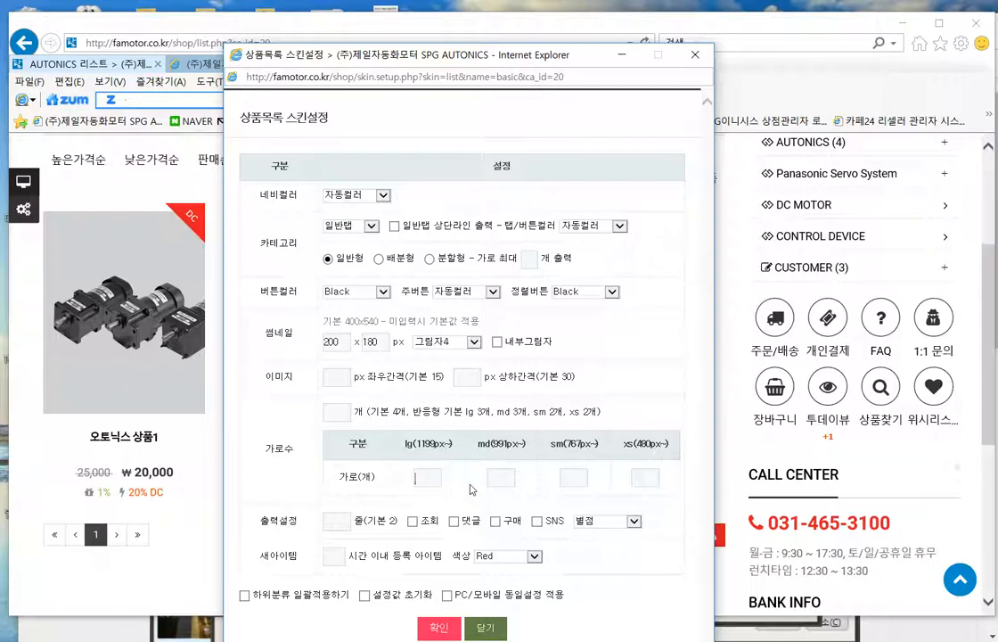
type("4")
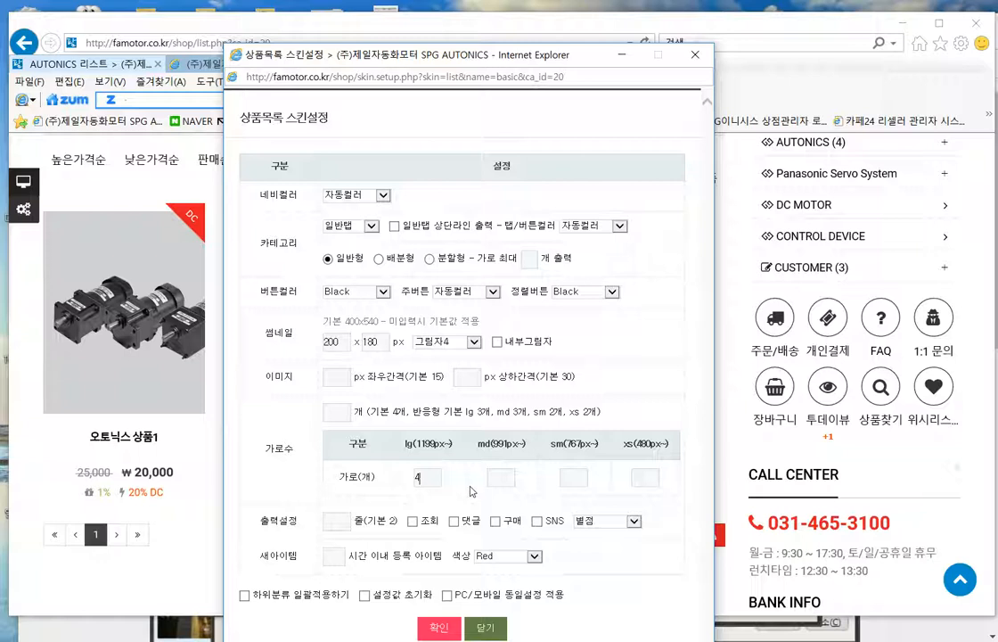
left_click(347, 521)
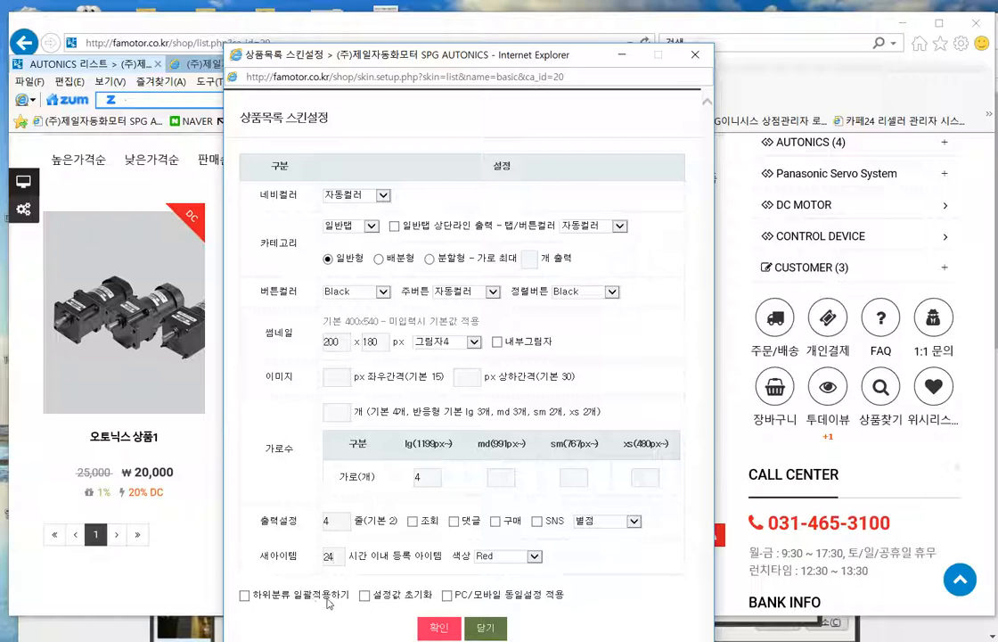
- Confirm the 200×180, 4-per-row skin settings for all AUTONICS subcategories and close the window
left_click_drag(495, 63, 540, 61)
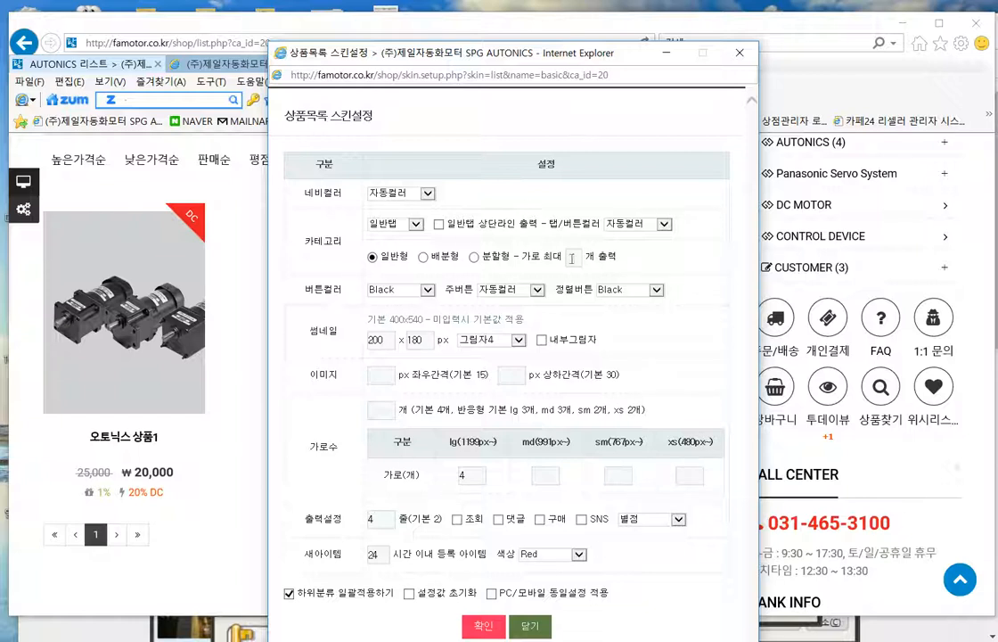
left_click(481, 627)
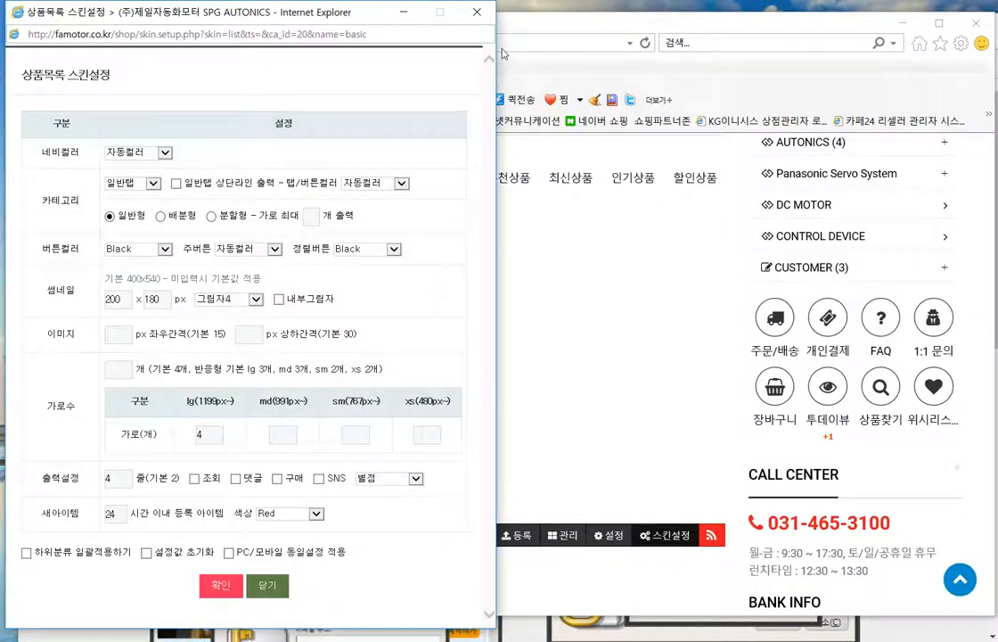
left_click(477, 12)
- Reload the storefront AUTONICS category list and look over it
right_click(535, 319)
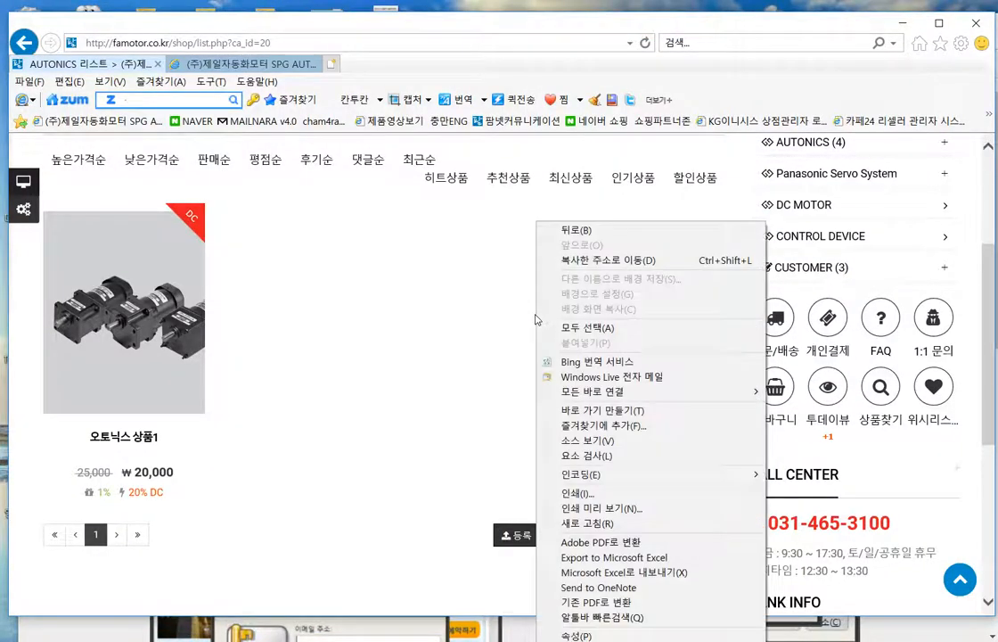
left_click(586, 523)
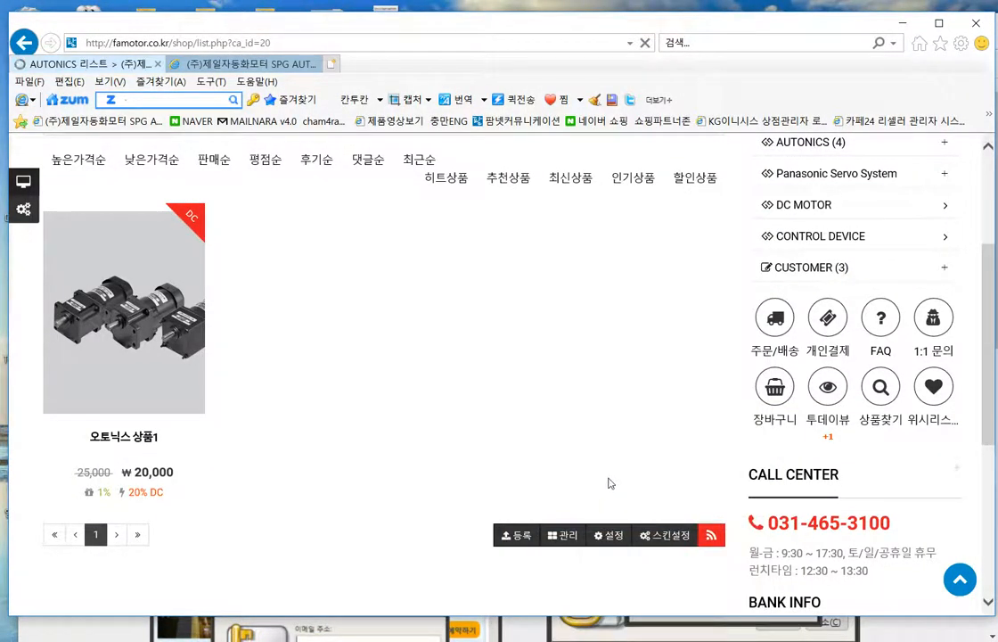
scroll(619, 486, "down", 4)
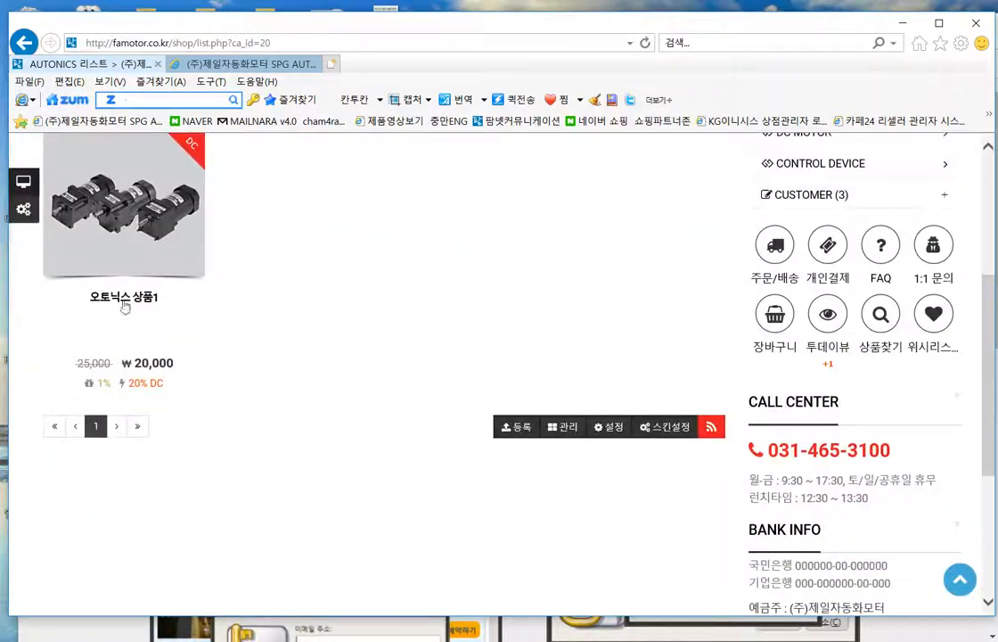
scroll(505, 335, "up", 1)
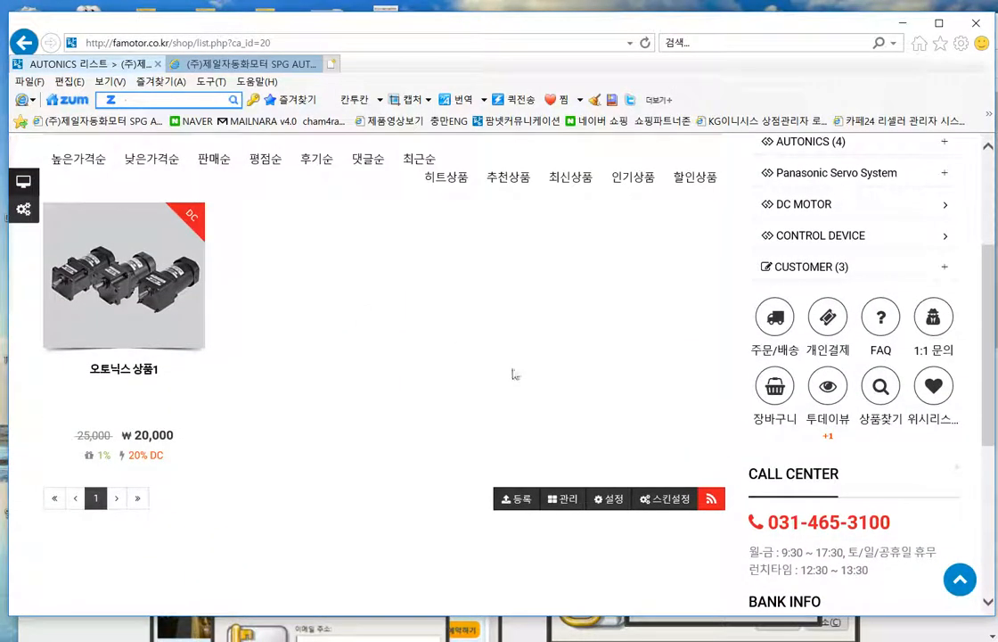
scroll(513, 370, "up", 2)
scroll(526, 388, "down", 2)
- Check the 오토닉스 상품1 product page, then return to the AUTONICS list
left_click(136, 264)
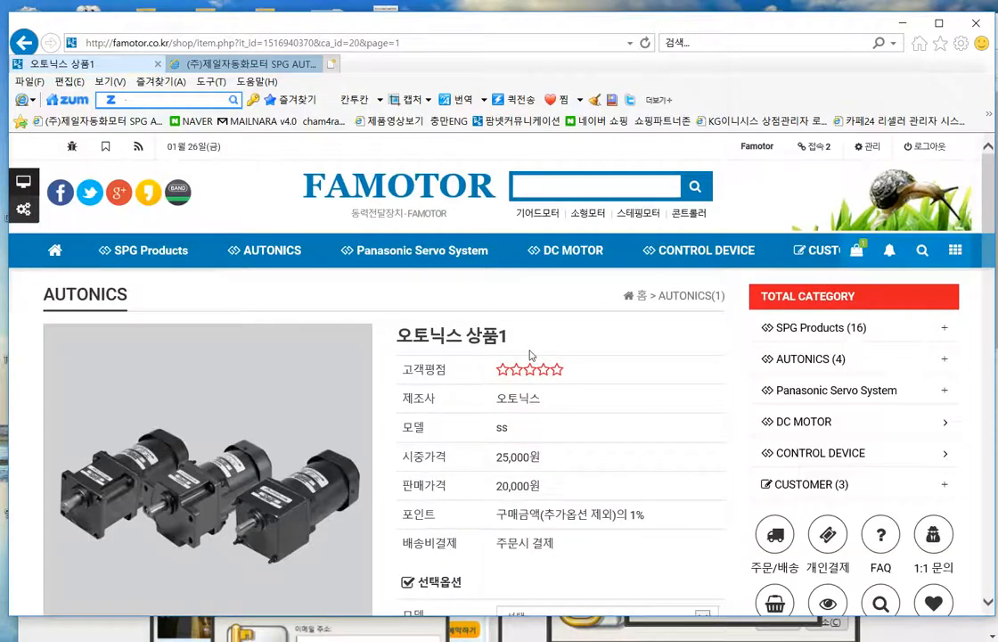
scroll(530, 289, "down", 8)
scroll(648, 457, "down", 5)
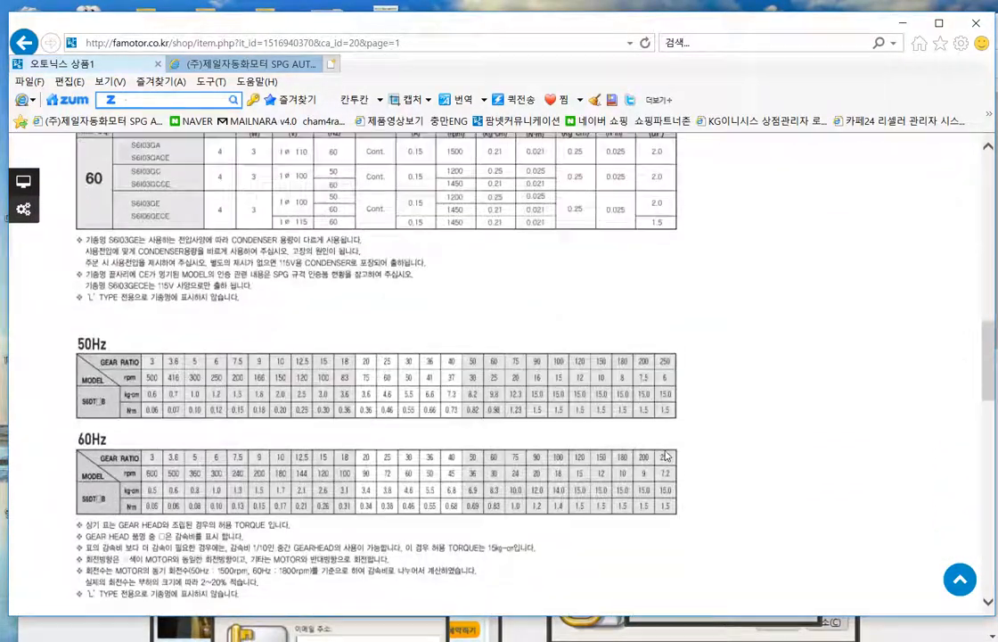
scroll(642, 364, "up", 15)
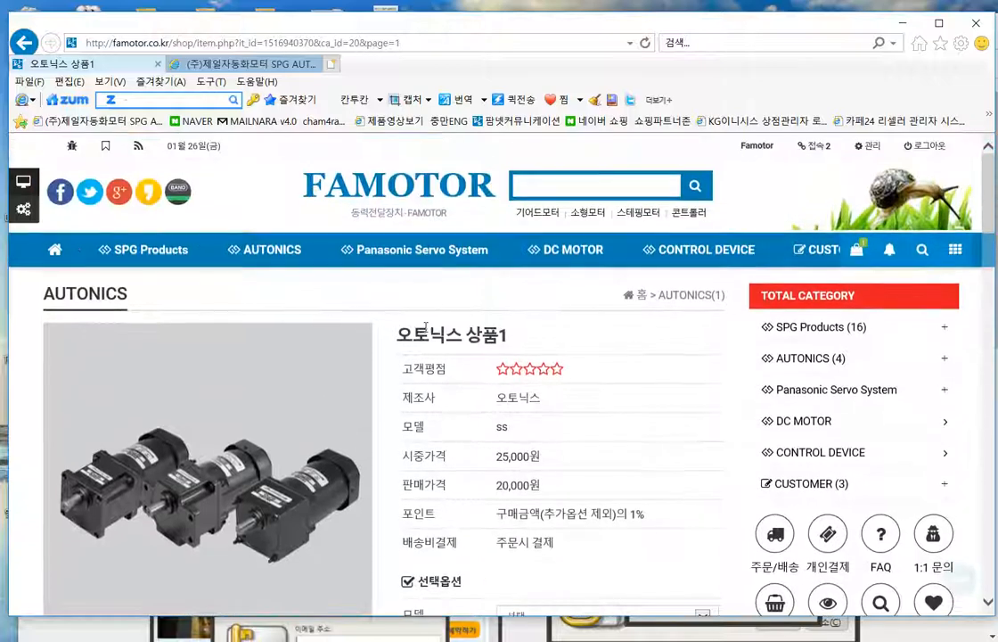
left_click(24, 43)
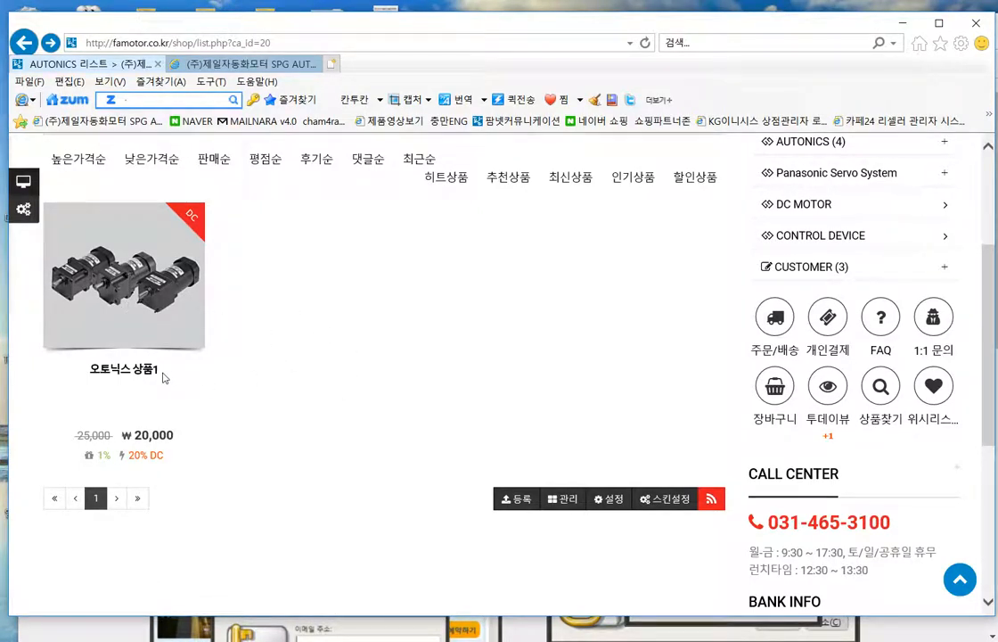
- Open the AUTONICS category's admin product list through 관리
left_click_drag(163, 376, 106, 375)
left_click(371, 395)
left_click(567, 501)
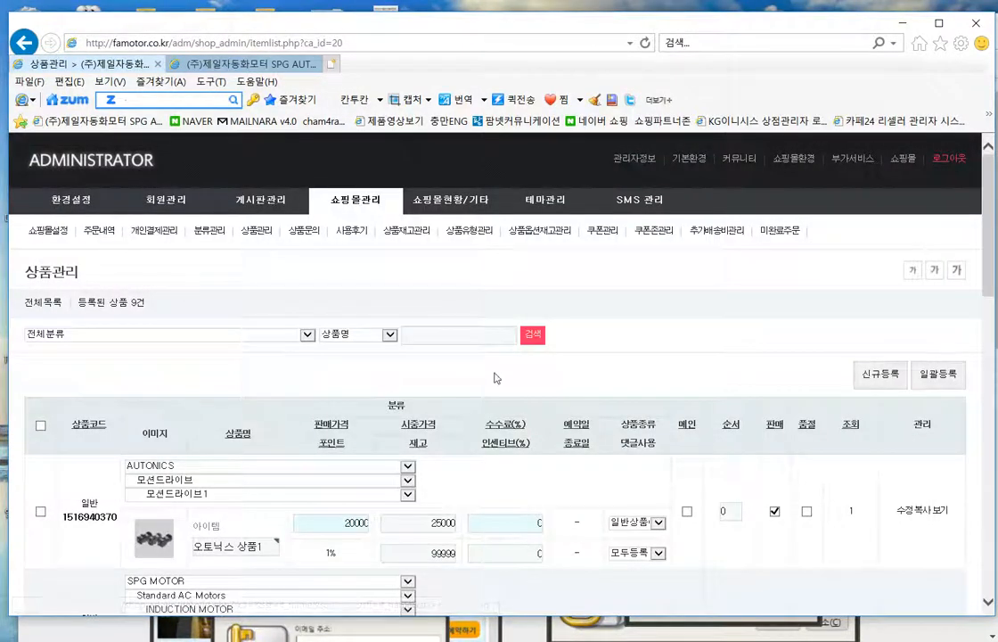
- Return to the AUTONICS list and reopen the 오토닉스 상품1 product page
scroll(525, 416, "down", 3)
scroll(525, 416, "up", 3)
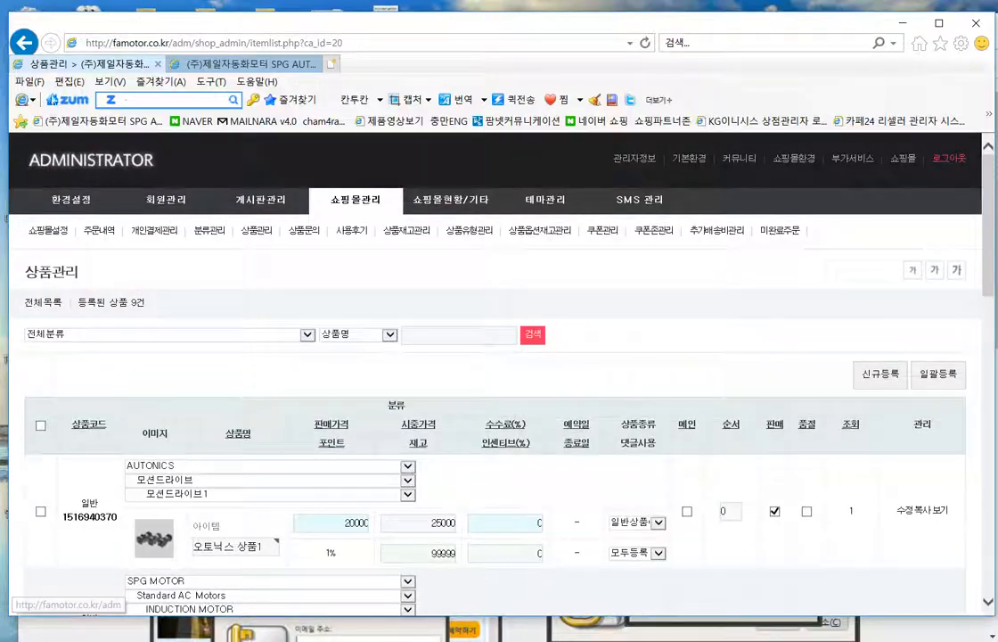
left_click(24, 42)
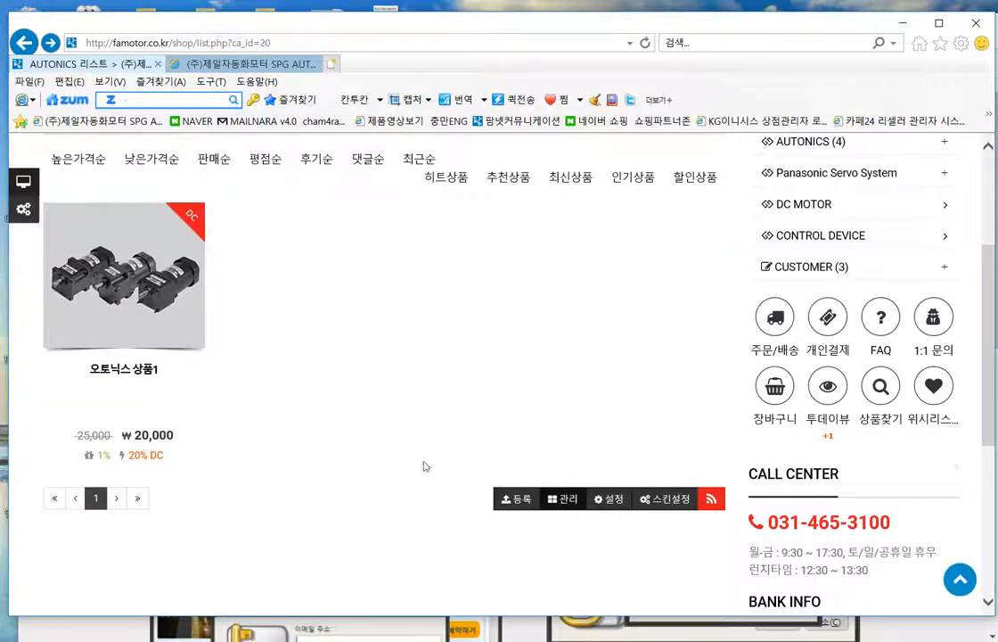
left_click(101, 320)
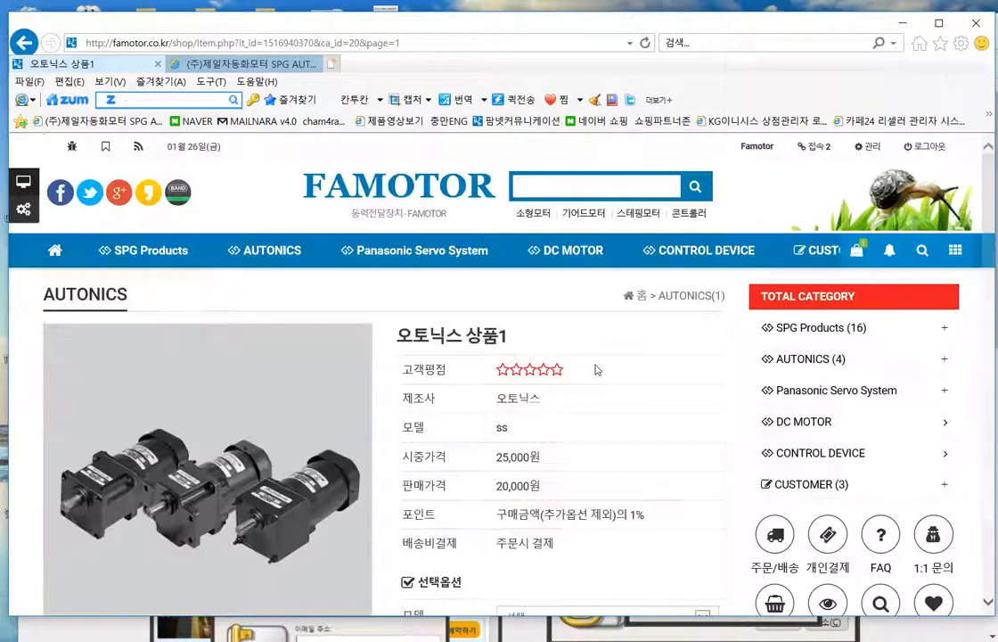
- Look through the admin product management list, then return to the product page
scroll(633, 434, "down", 3)
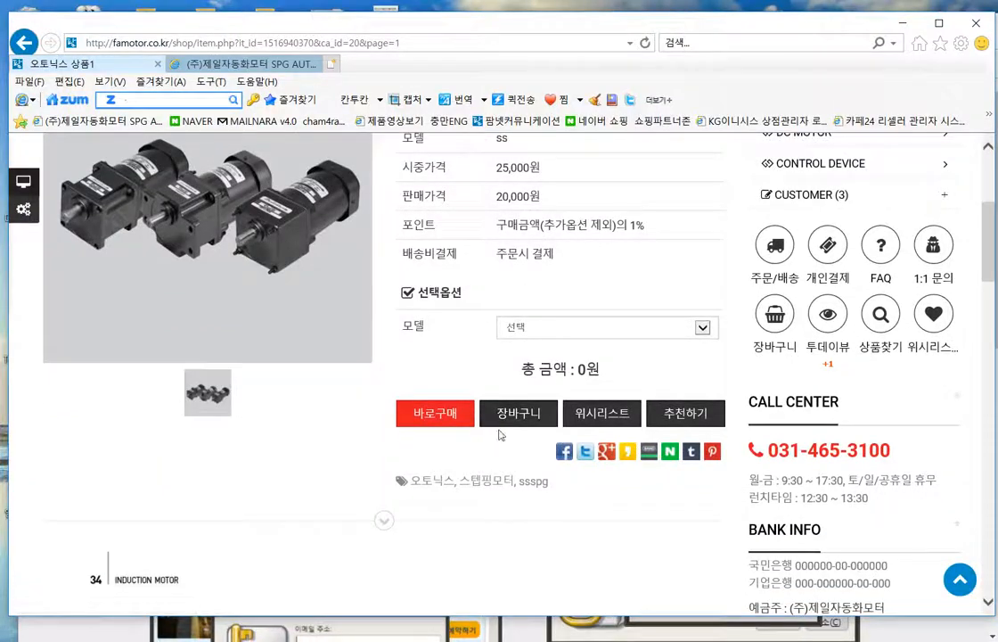
scroll(579, 443, "down", 3)
scroll(580, 443, "down", 15)
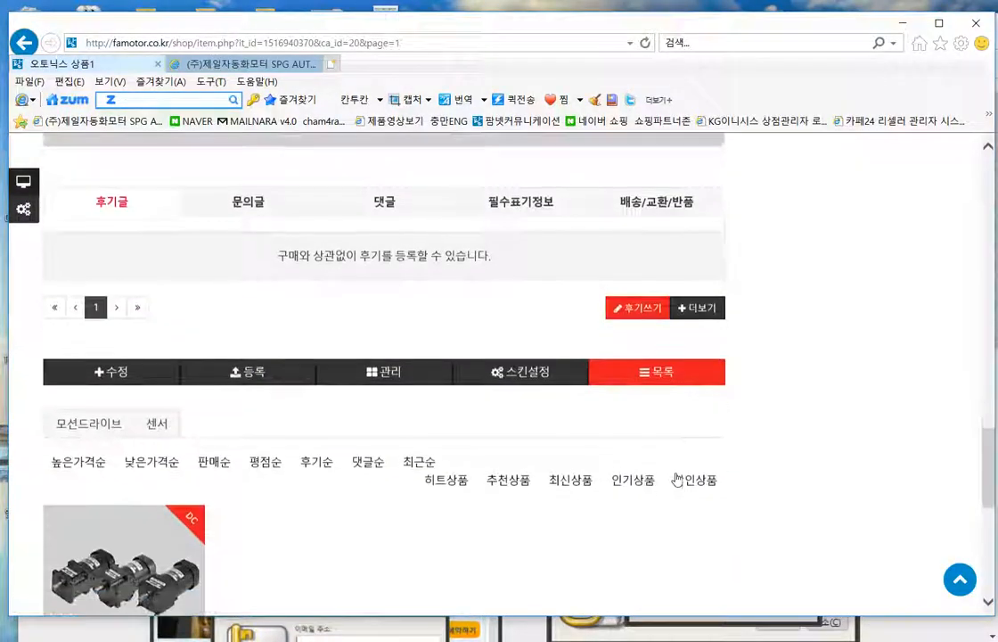
left_click(392, 369)
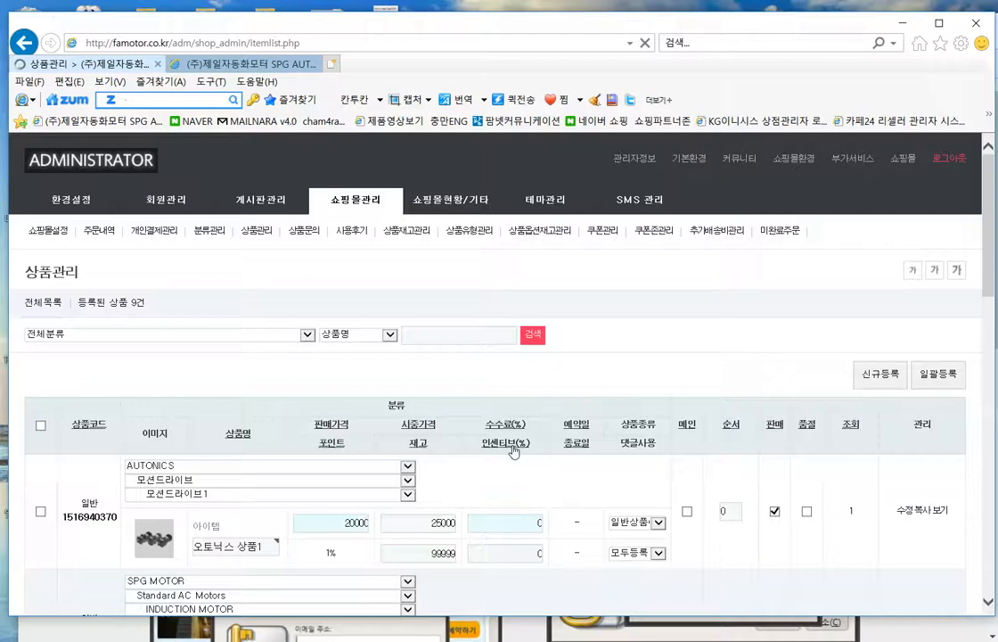
scroll(595, 443, "down", 10)
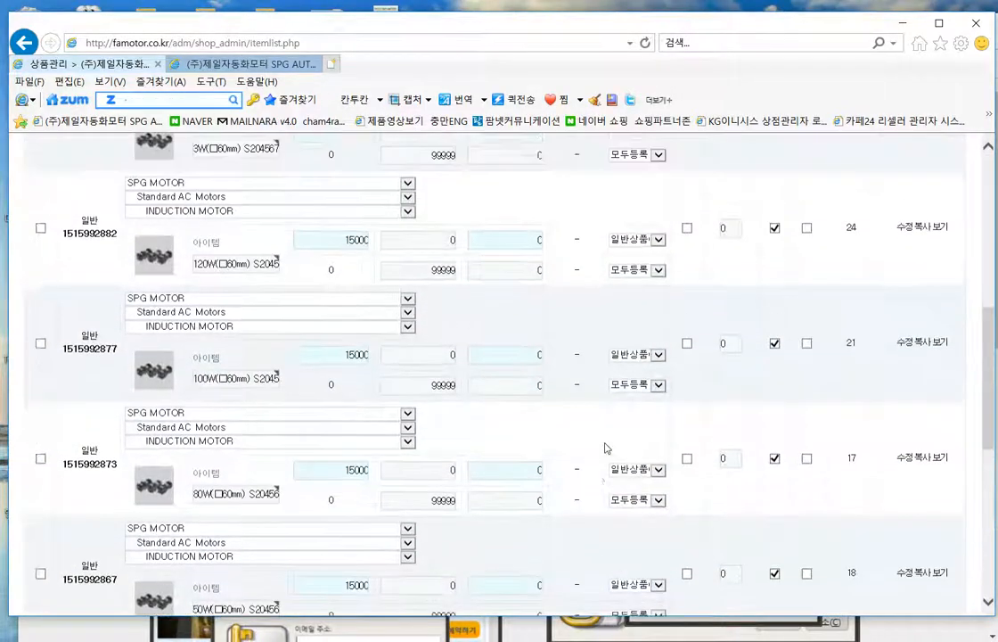
scroll(553, 451, "down", 3)
scroll(508, 428, "up", 6)
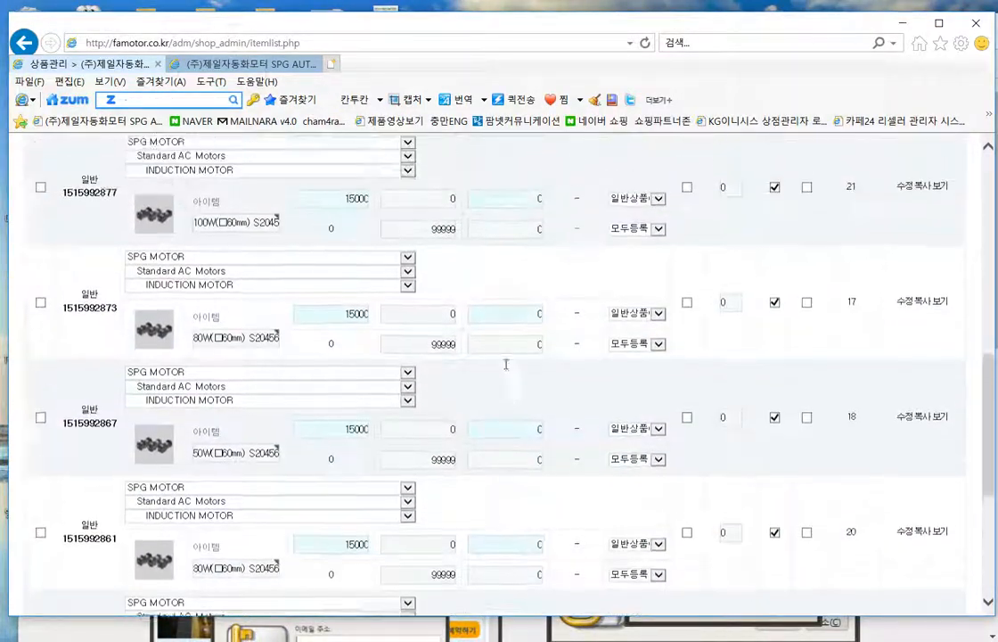
left_click(24, 42)
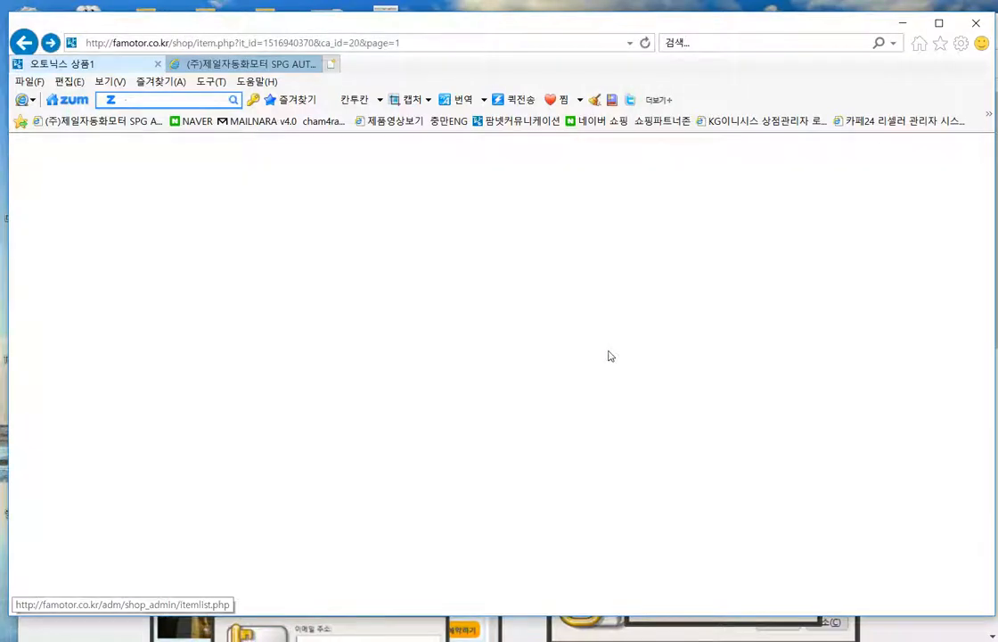
- Glance at the new product registration form, then open 오토닉스 상품1's edit form
left_click(249, 367)
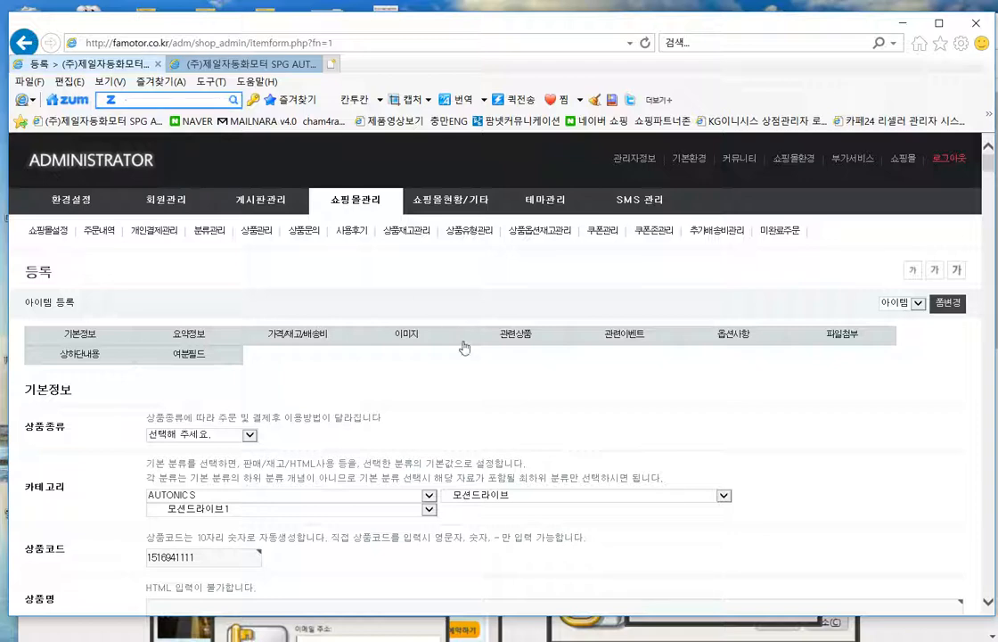
key("alt+Left")
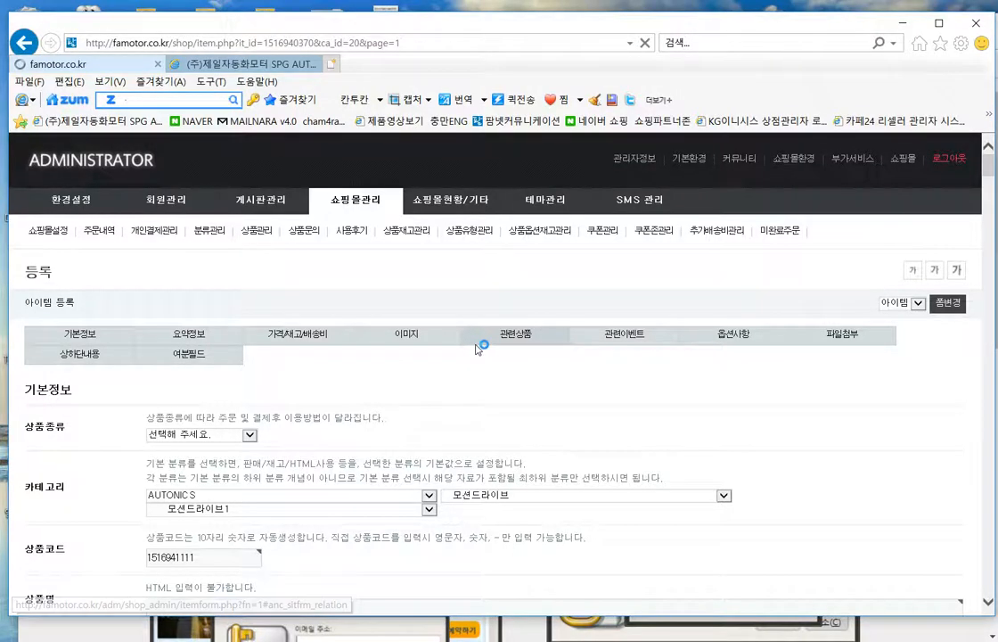
scroll(478, 350, "down", 1)
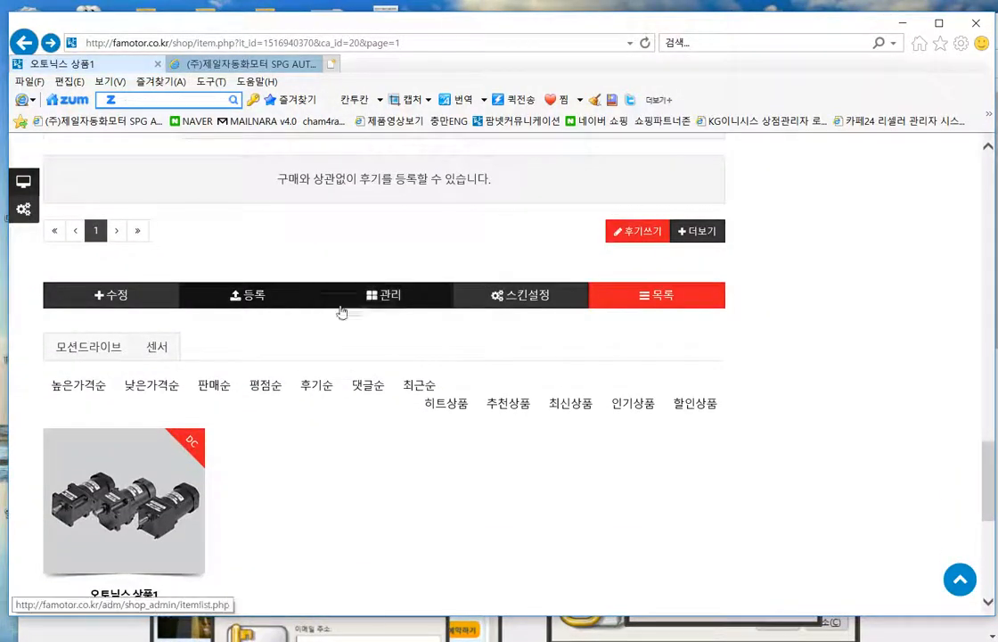
left_click(111, 297)
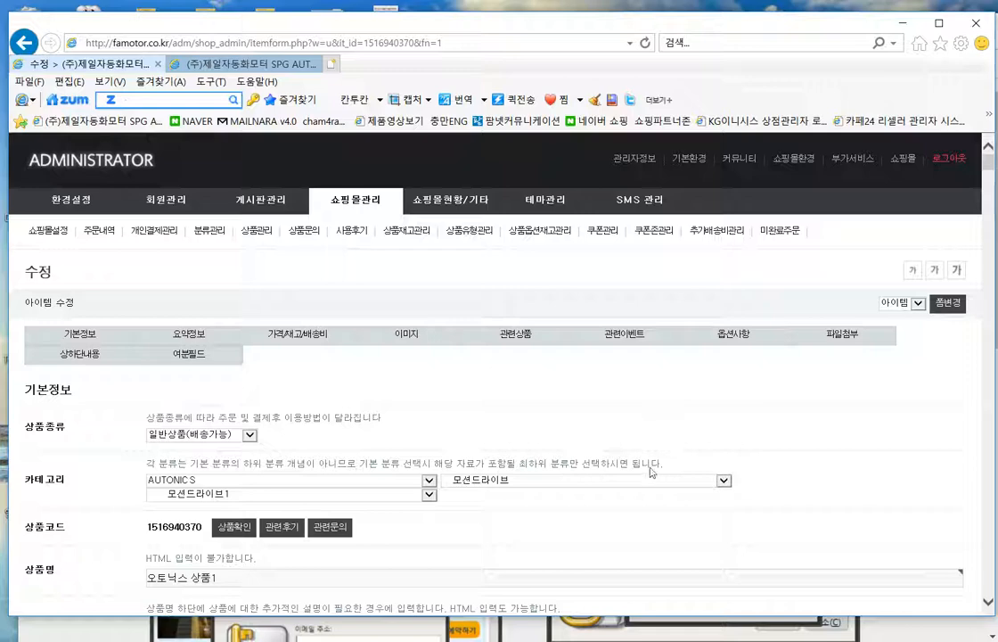
scroll(588, 504, "down", 3)
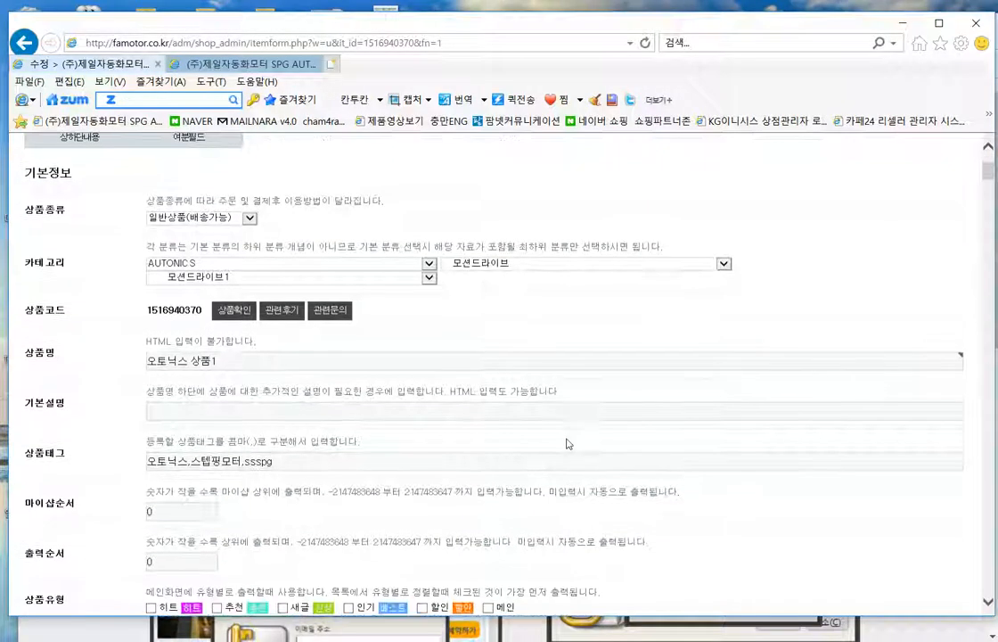
scroll(571, 435, "up", 3)
scroll(571, 434, "down", 2)
left_click(243, 433)
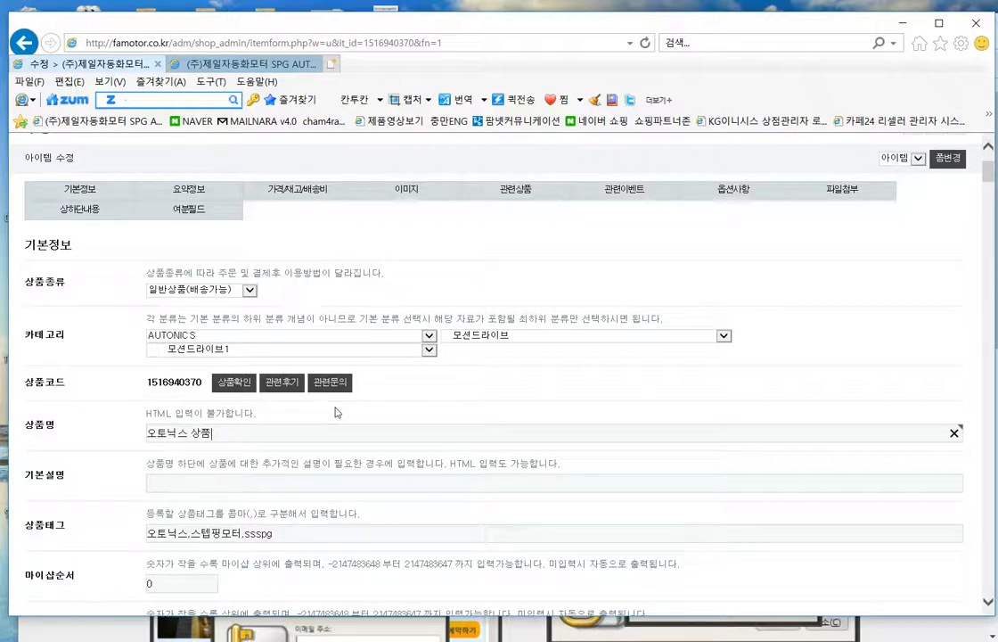
scroll(624, 461, "down", 6)
scroll(597, 474, "up", 3)
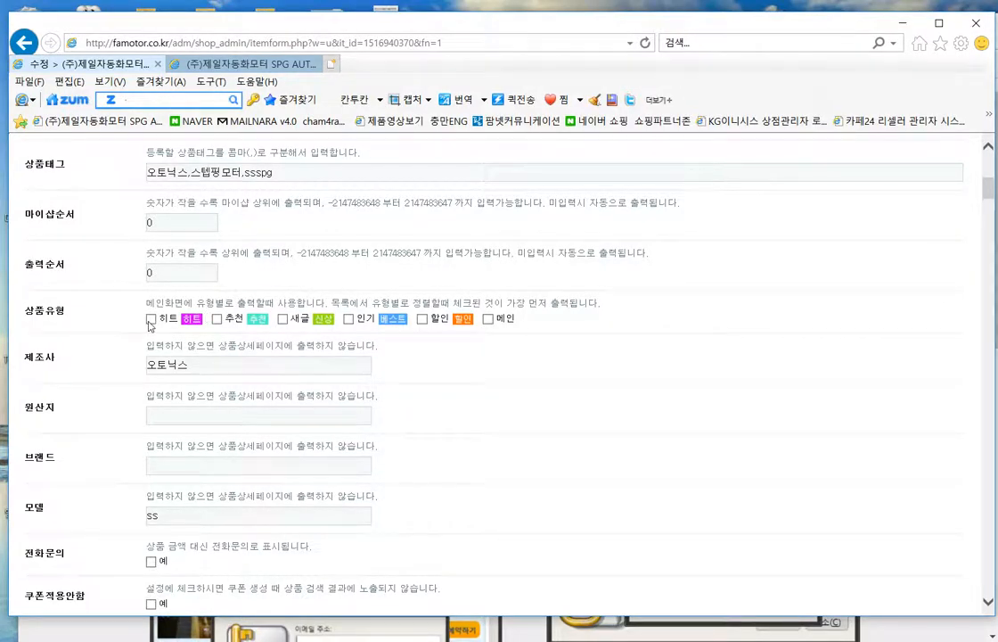
scroll(590, 457, "down", 10)
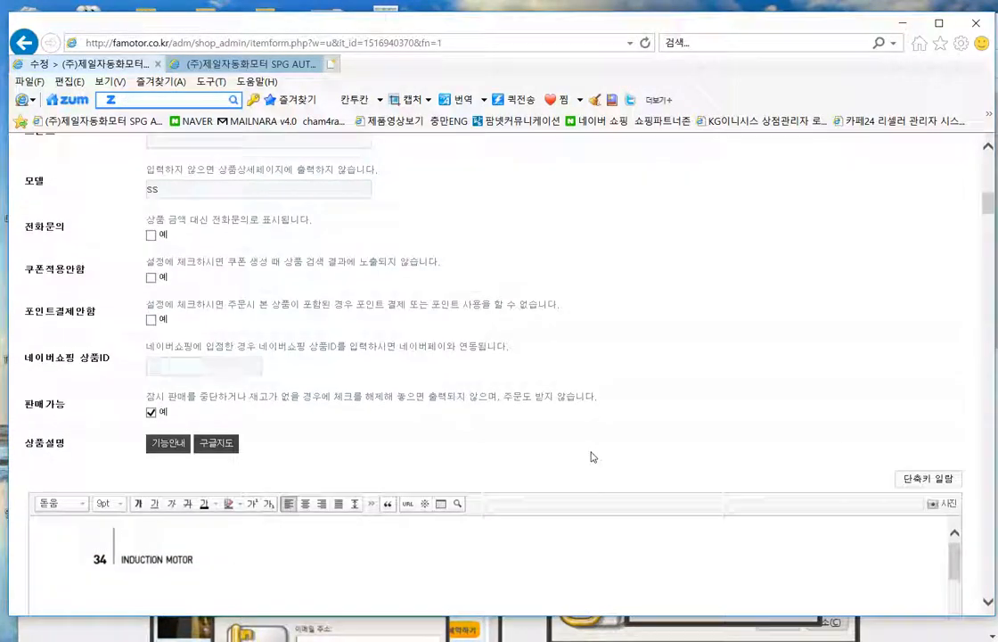
scroll(718, 299, "down", 8)
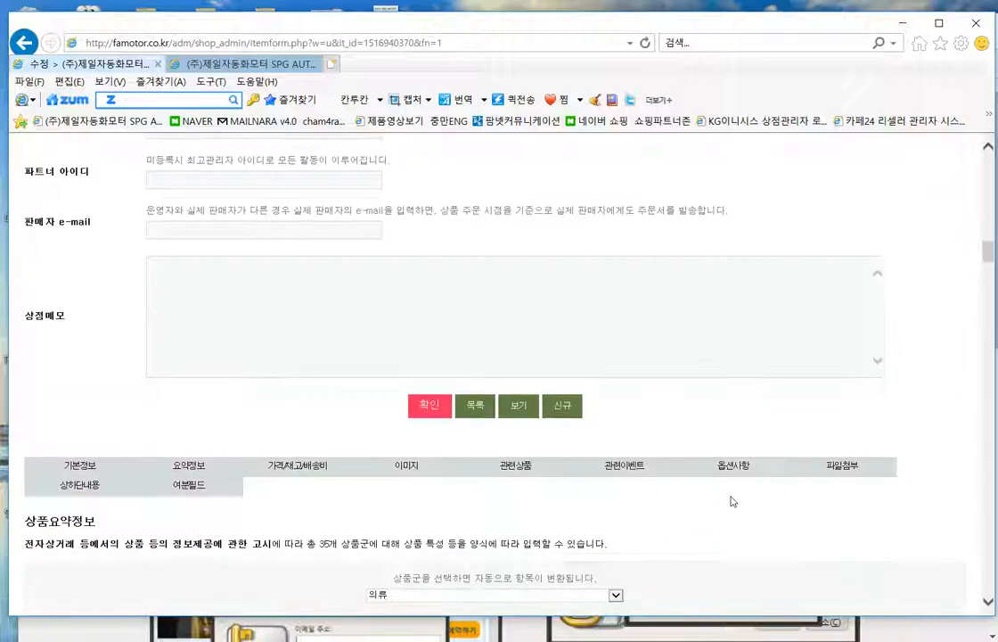
left_click(426, 407)
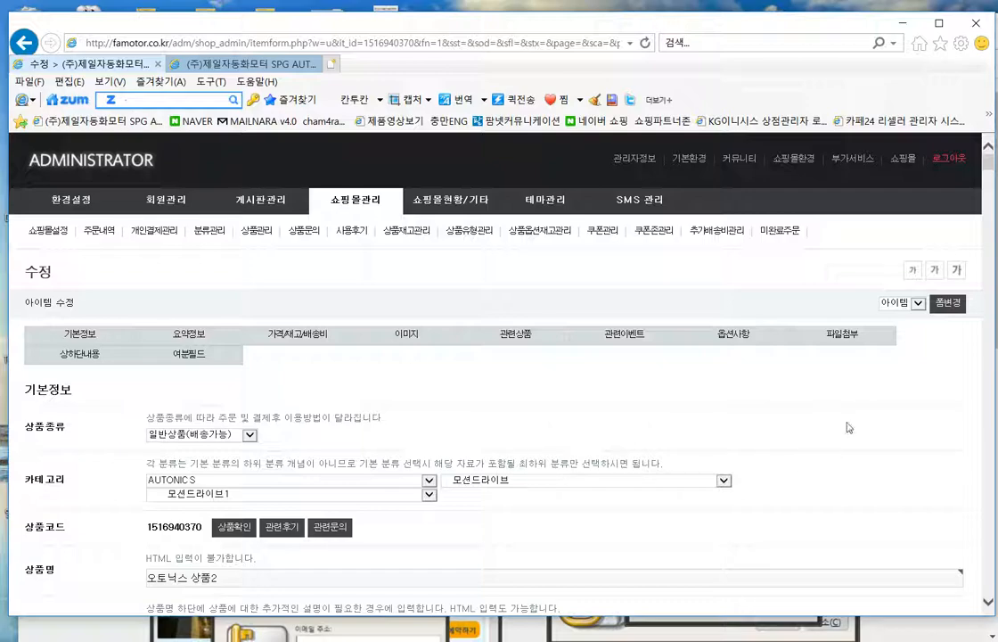
- View the saved product on the storefront with 보기
scroll(864, 443, "down", 3)
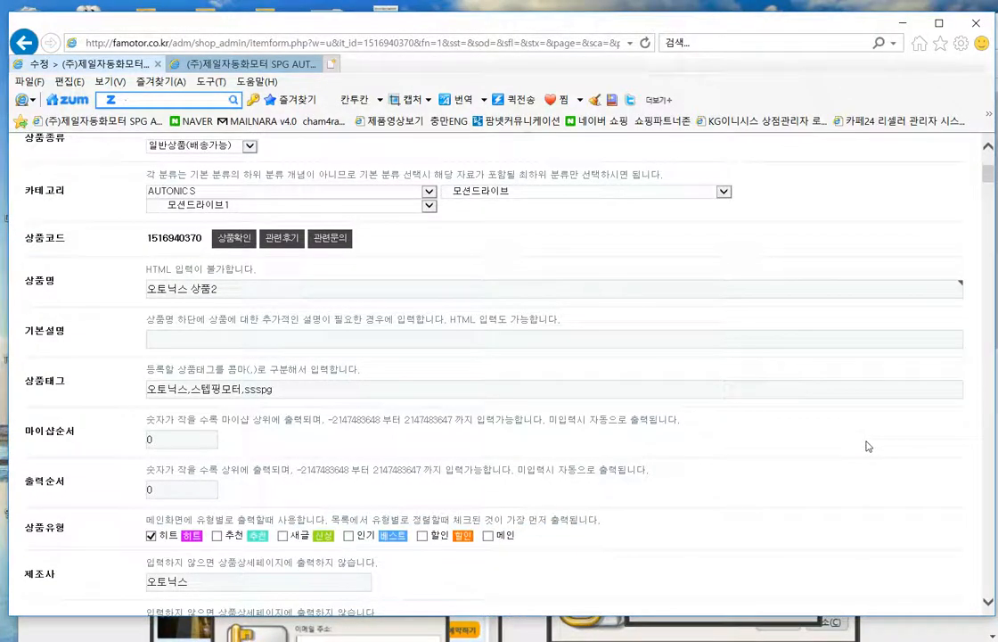
scroll(864, 443, "down", 3)
scroll(864, 448, "down", 15)
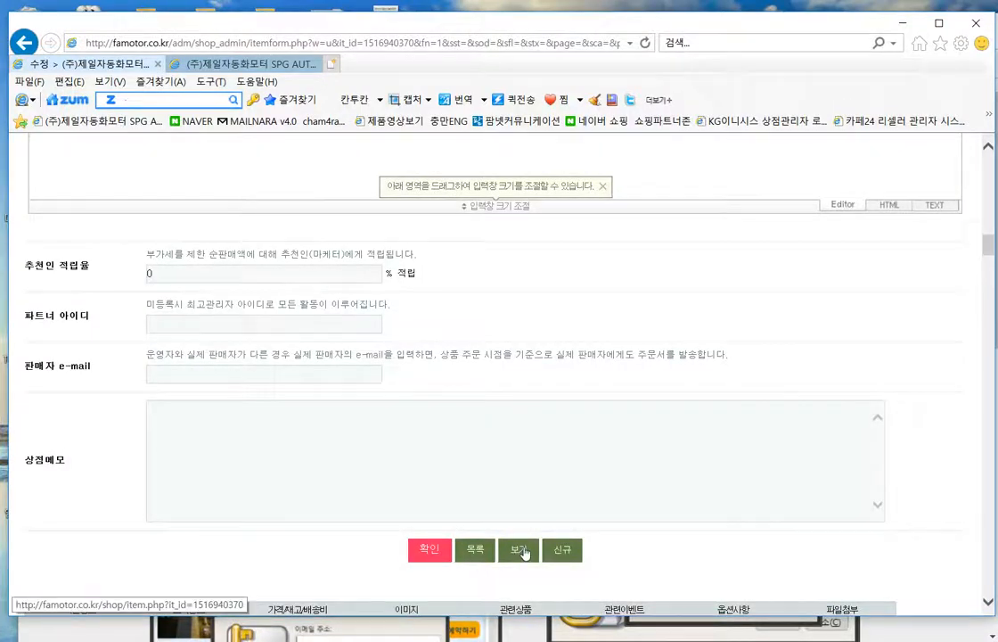
left_click(520, 550)
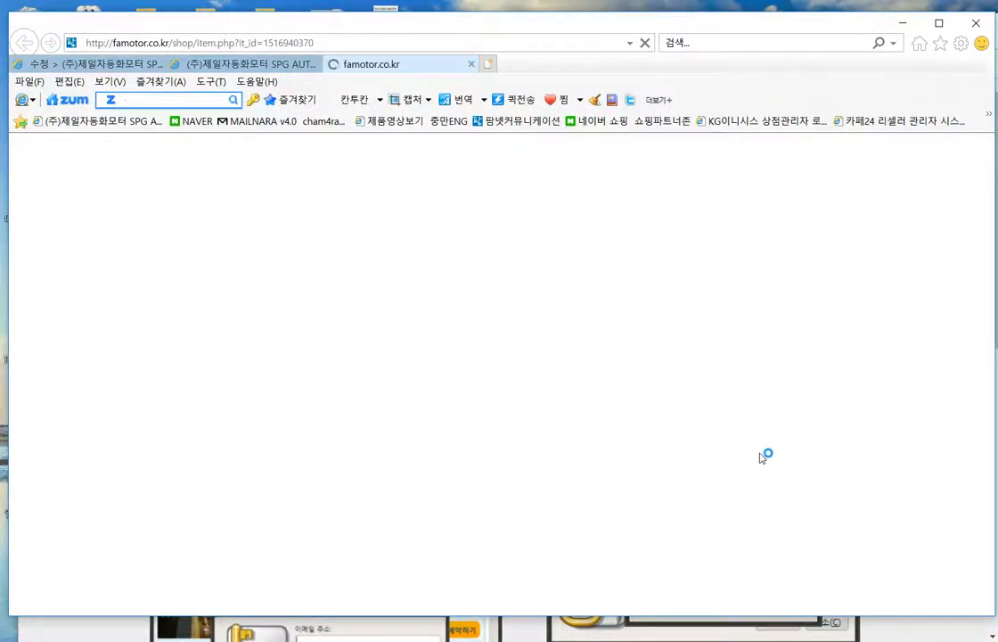
- Go from the product page to its category list via 목록
scroll(649, 446, "down", 3)
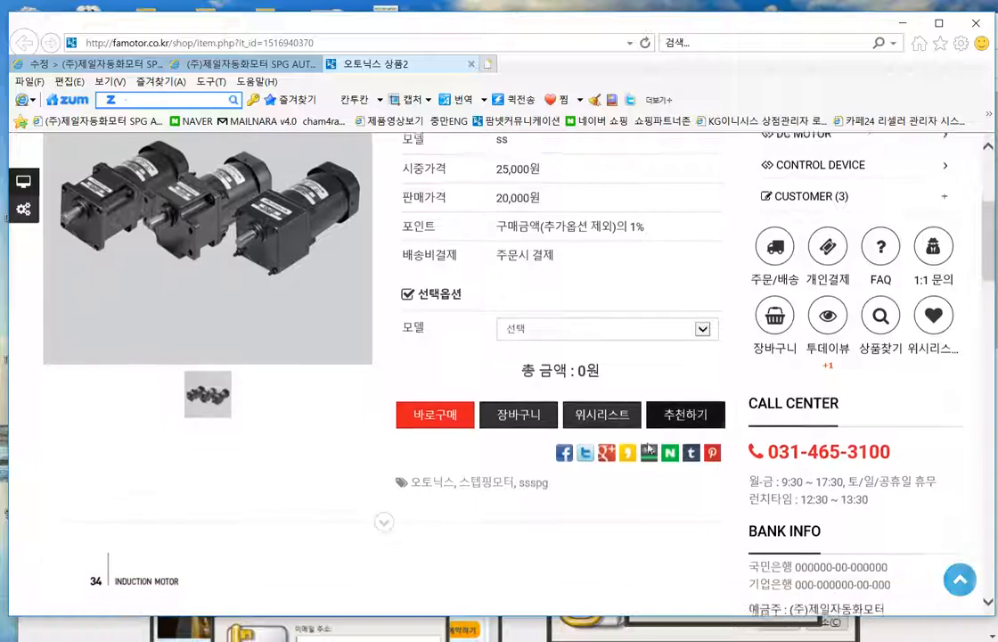
scroll(564, 392, "up", 3)
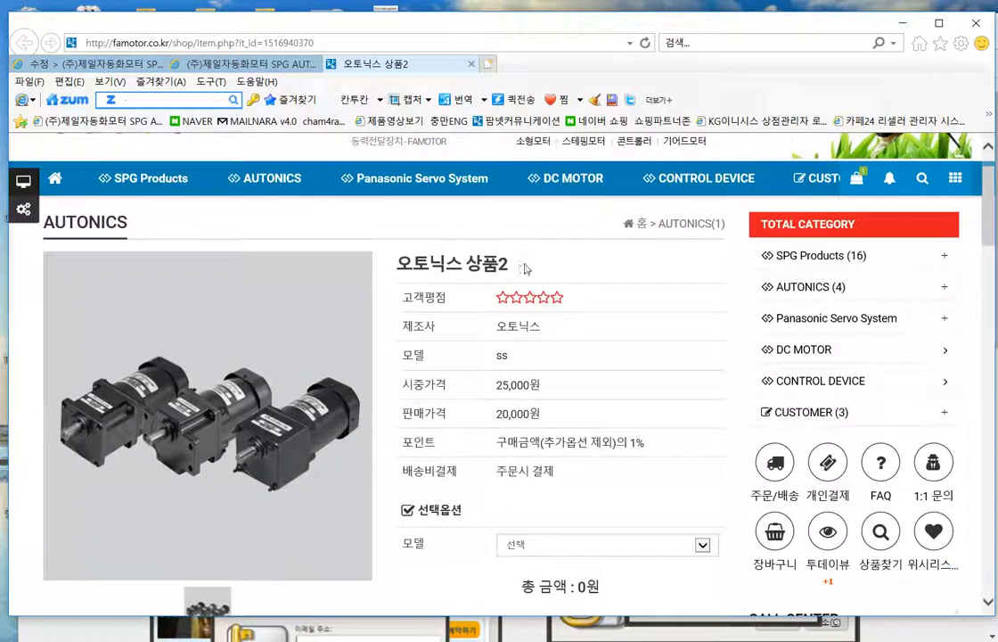
left_click_drag(526, 268, 397, 264)
scroll(631, 428, "down", 3)
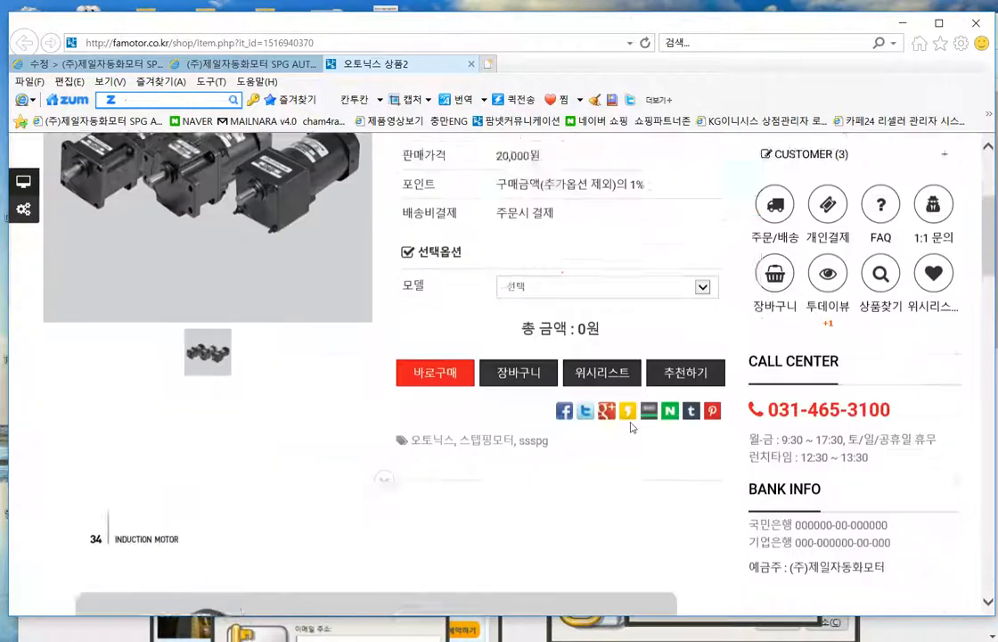
scroll(615, 394, "down", 8)
scroll(713, 469, "down", 5)
left_click(717, 440)
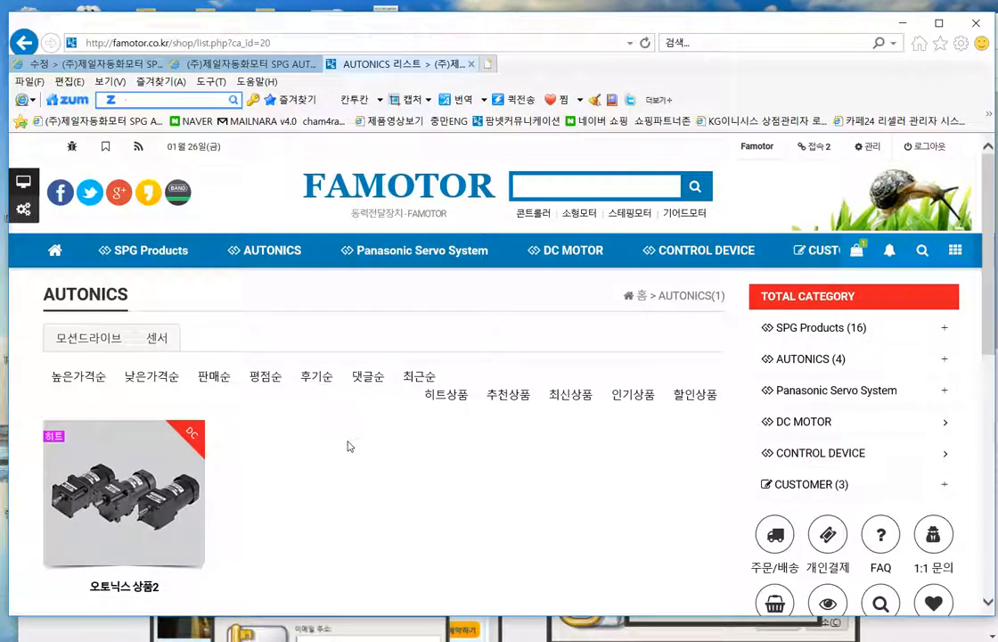
- Browse into 모션드라이브 and then the 모션드라이브1 list showing 오토닉스 상품2
scroll(348, 445, "down", 3)
scroll(392, 442, "up", 1)
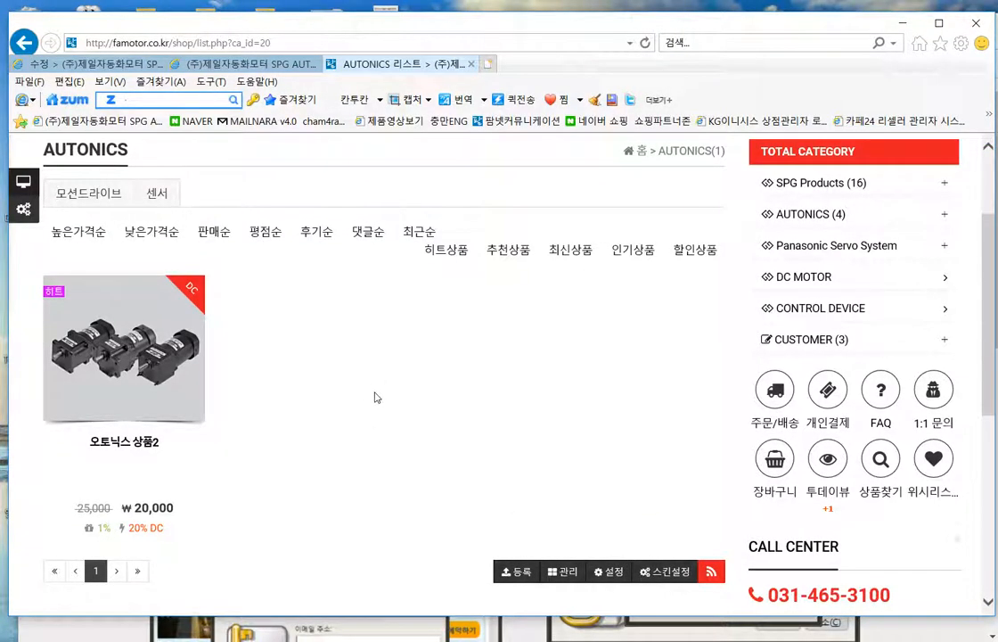
scroll(376, 398, "up", 1)
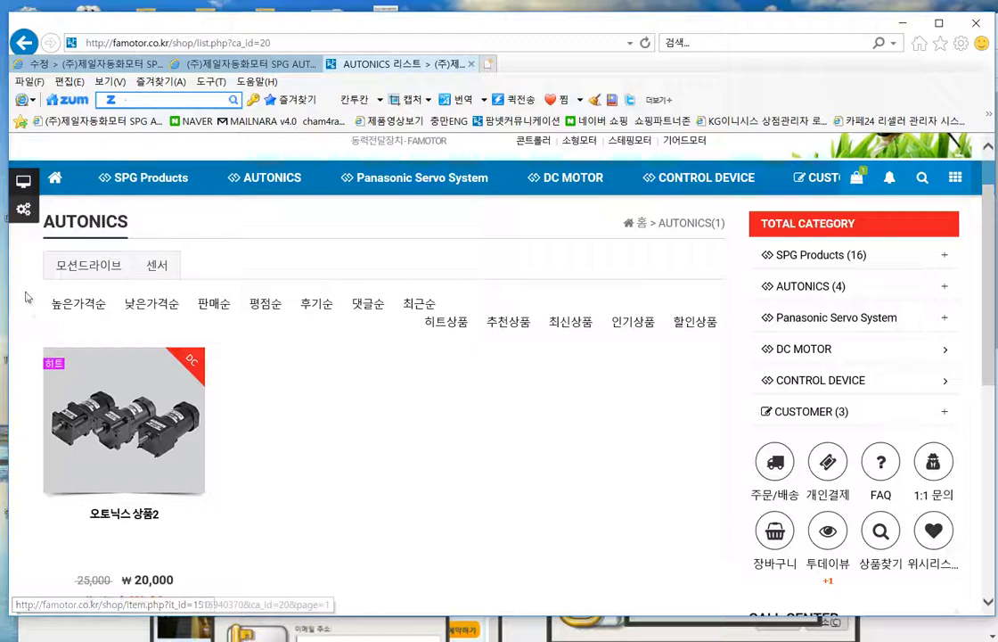
left_click(71, 265)
scroll(273, 361, "down", 1)
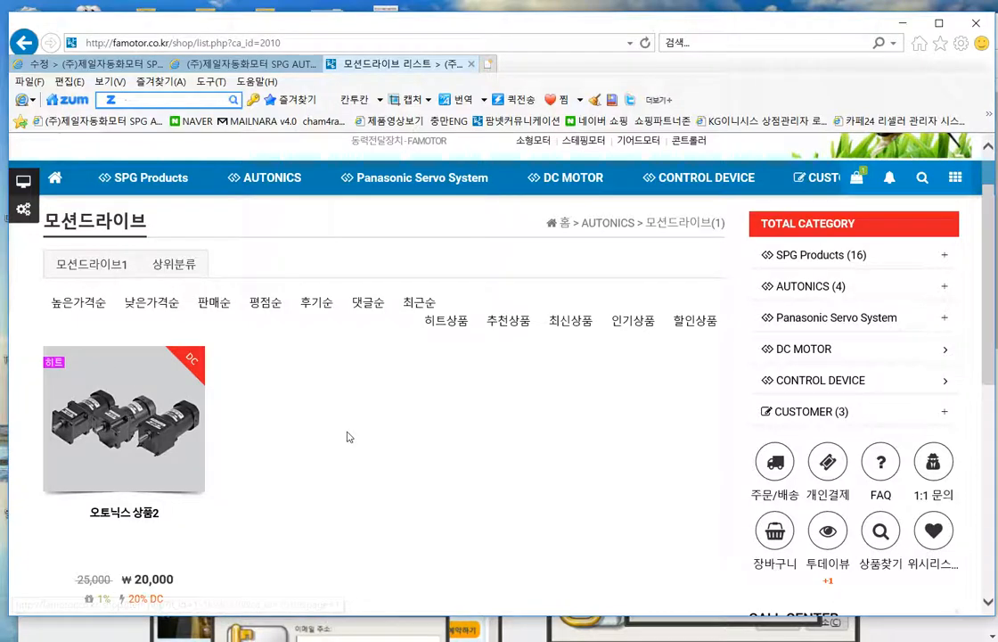
scroll(457, 423, "down", 3)
scroll(451, 443, "up", 1)
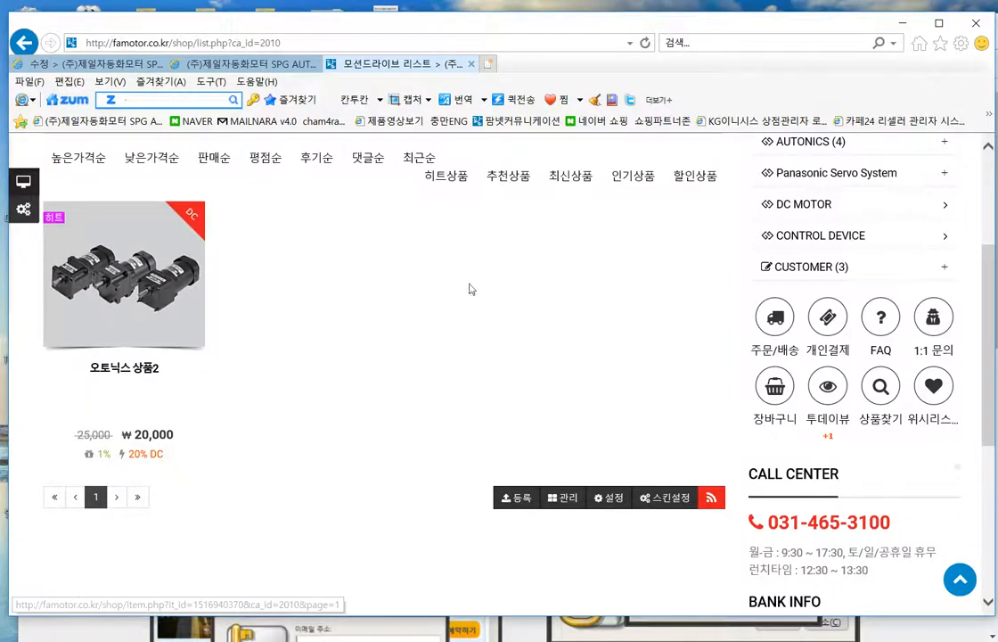
scroll(481, 321, "down", 2)
scroll(347, 422, "up", 3)
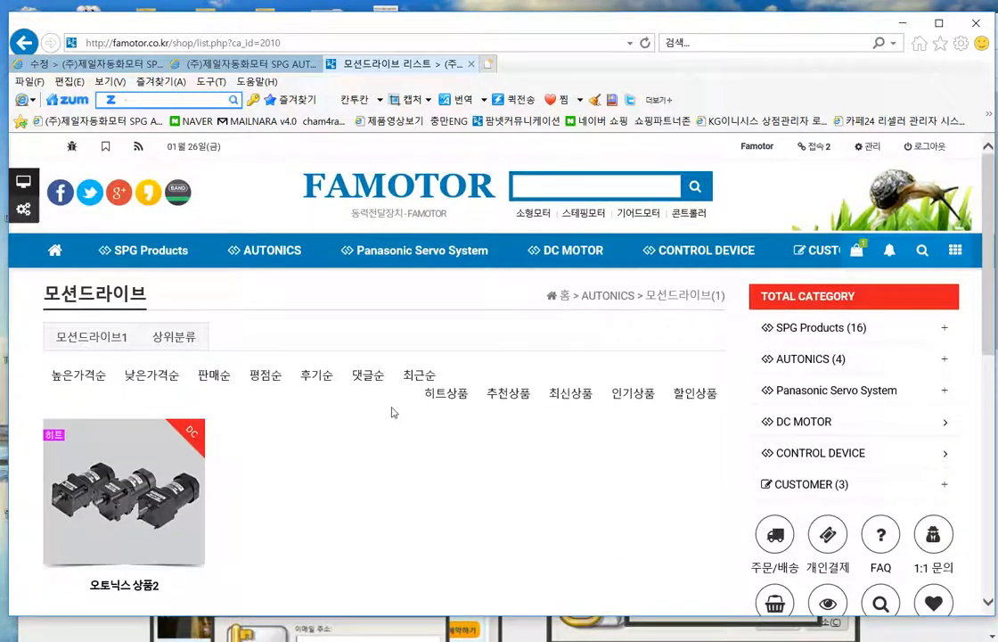
left_click(105, 338)
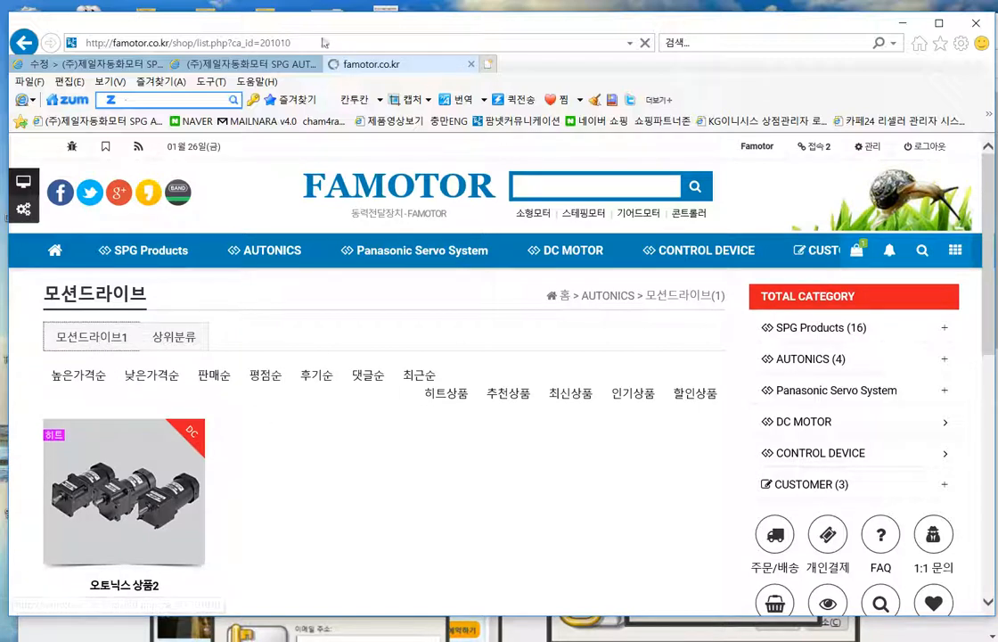
- Select the 모션드라이브1 category page's full address in the address bar
left_click(265, 44)
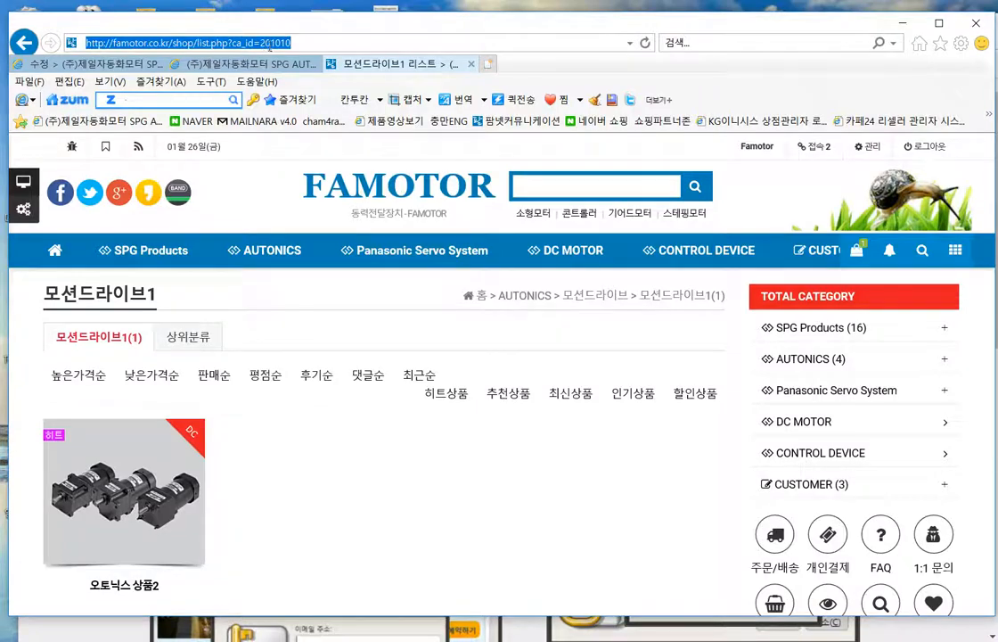
scroll(470, 454, "down", 3)
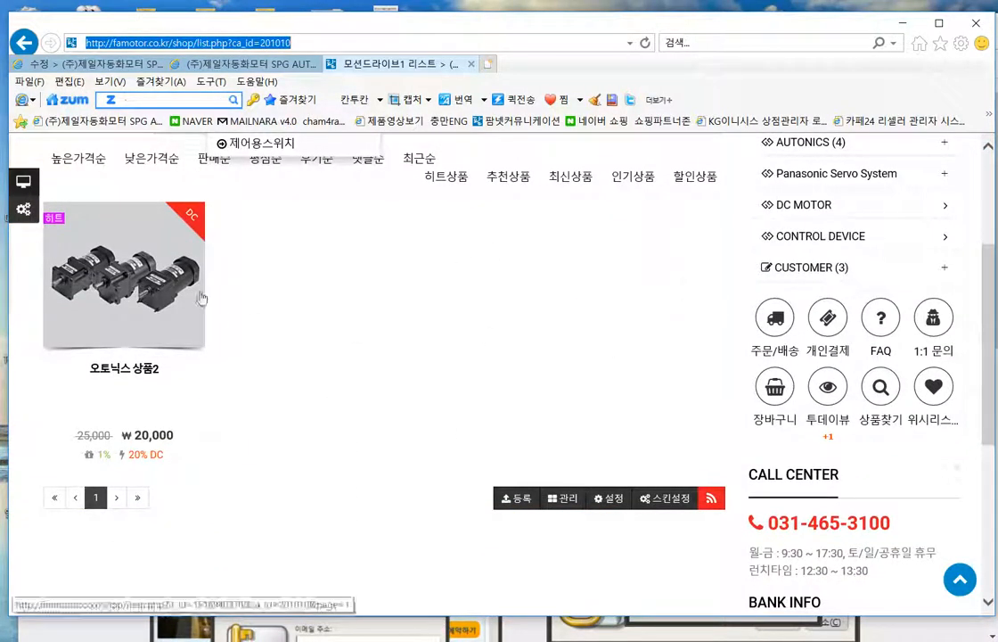
scroll(346, 430, "up", 3)
left_click(357, 429)
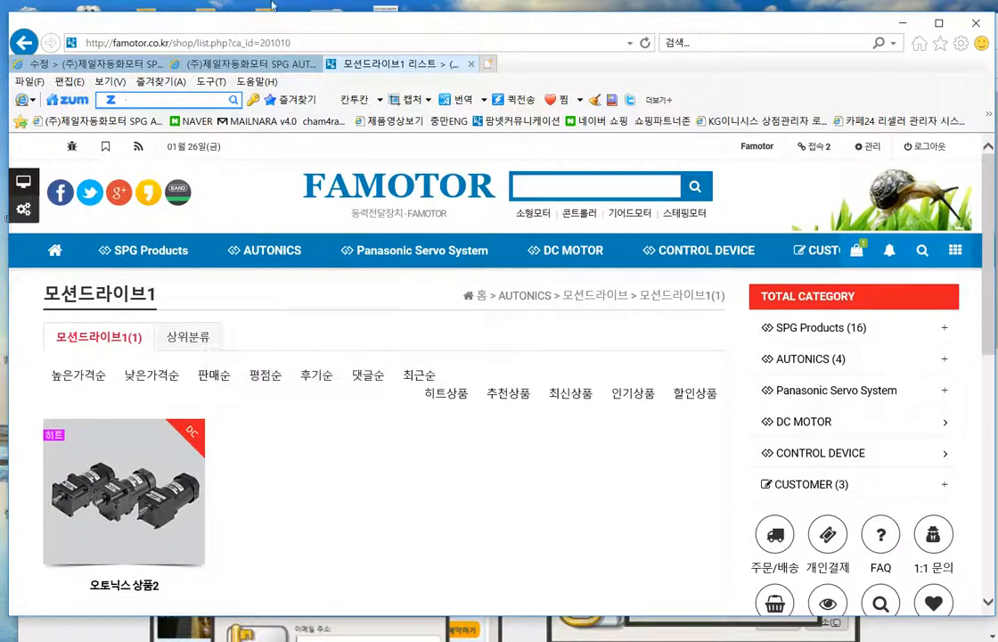
left_click(241, 50)
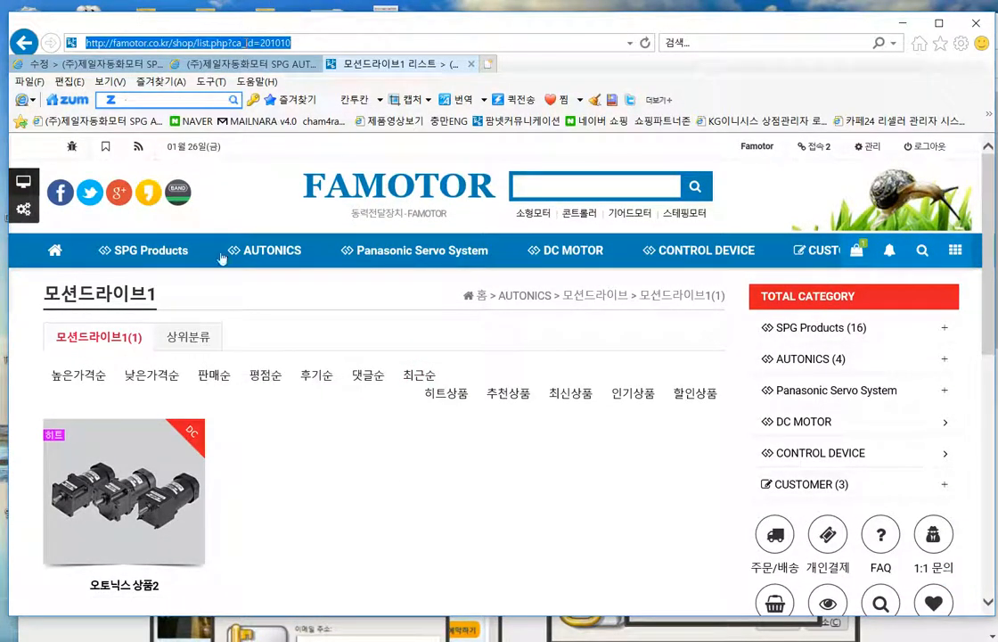
left_click(325, 520)
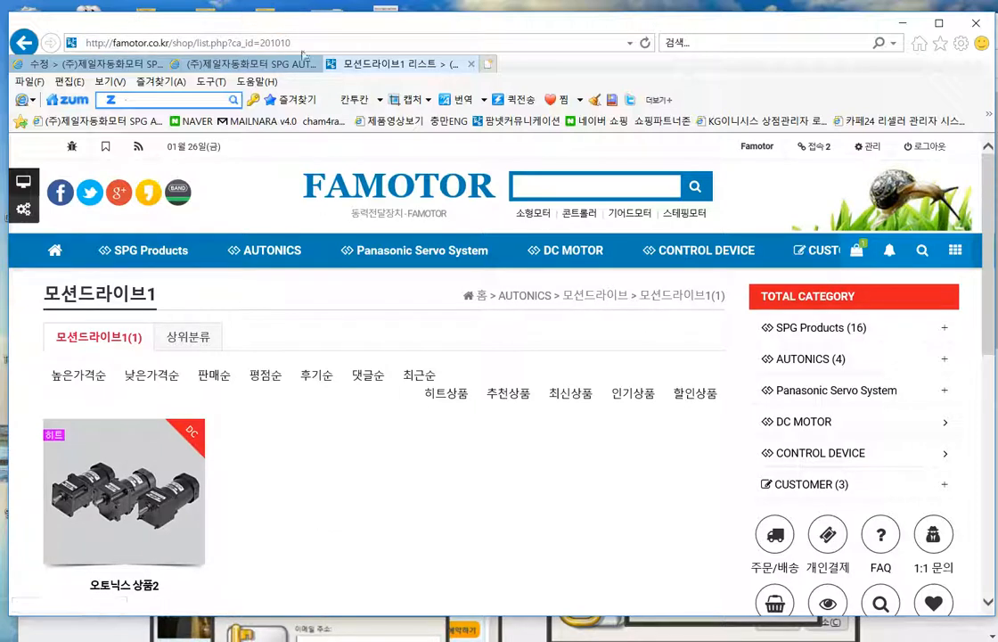
left_click(258, 41)
right_click(270, 42)
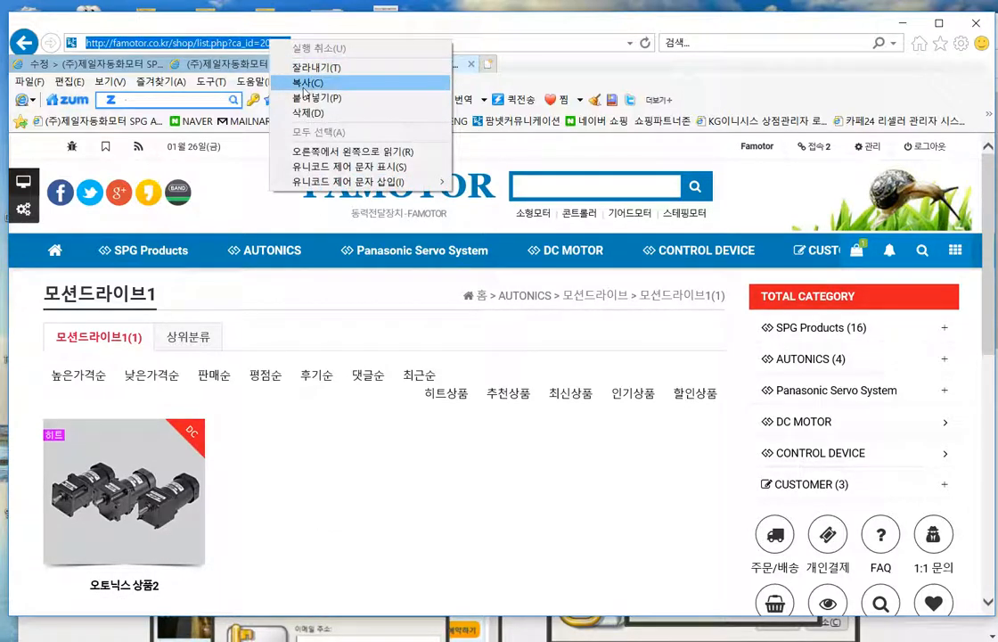
- Copy the 모션드라이브1 page address and go to AUTONICS > Motion Devices board
left_click(304, 85)
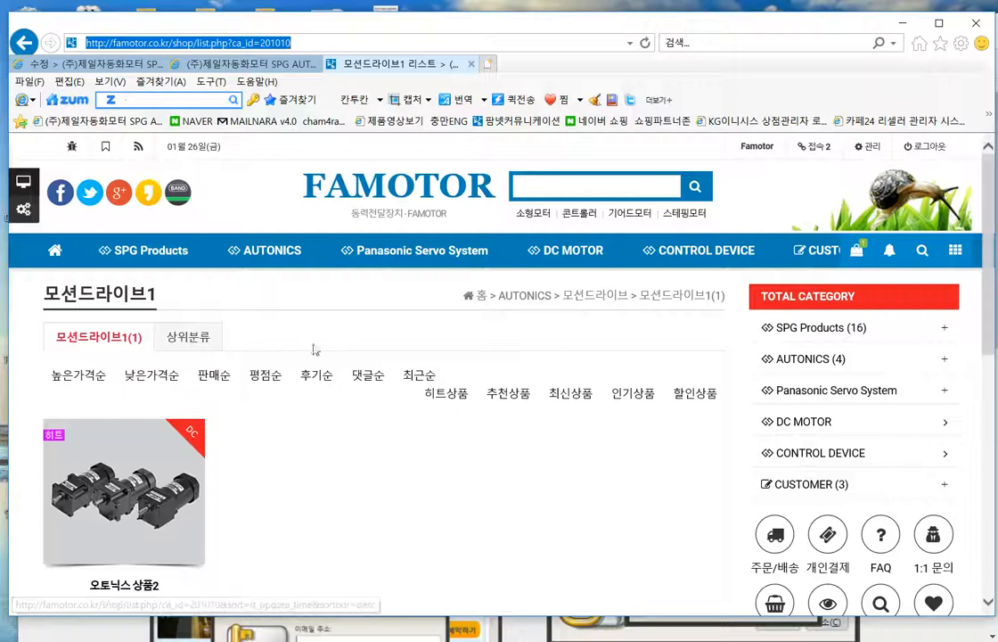
mouse_move(268, 257)
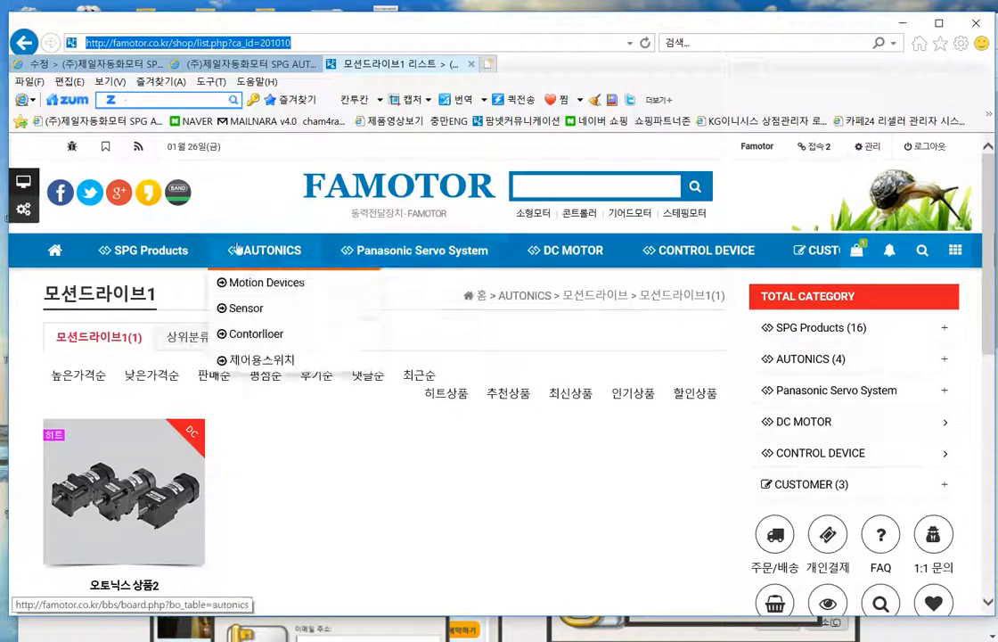
left_click(260, 291)
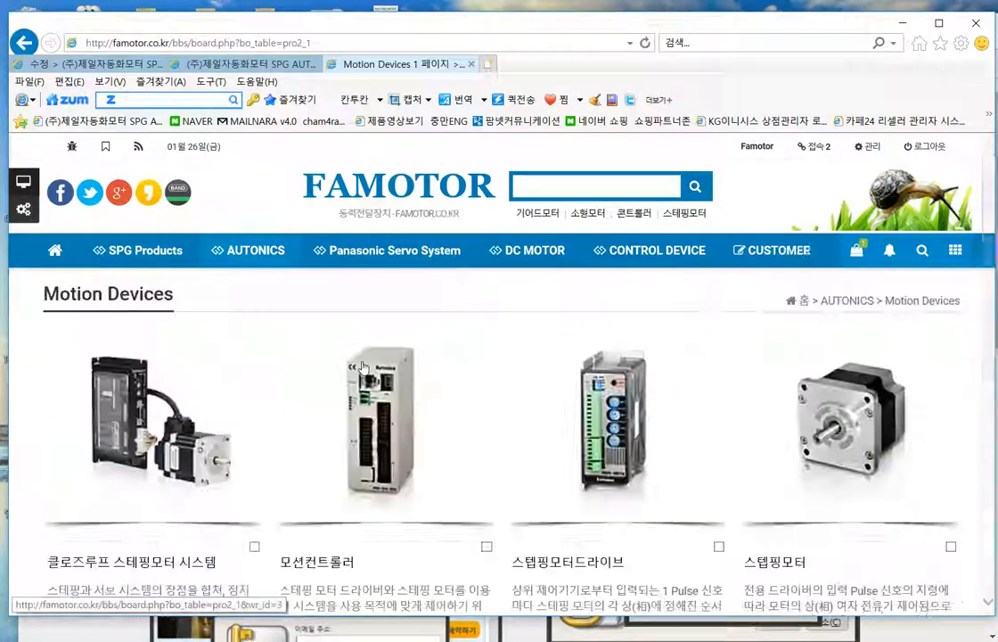
- Check the 스텝핑모터드라이브 post, return to the list, and open the board settings
scroll(638, 446, "down", 3)
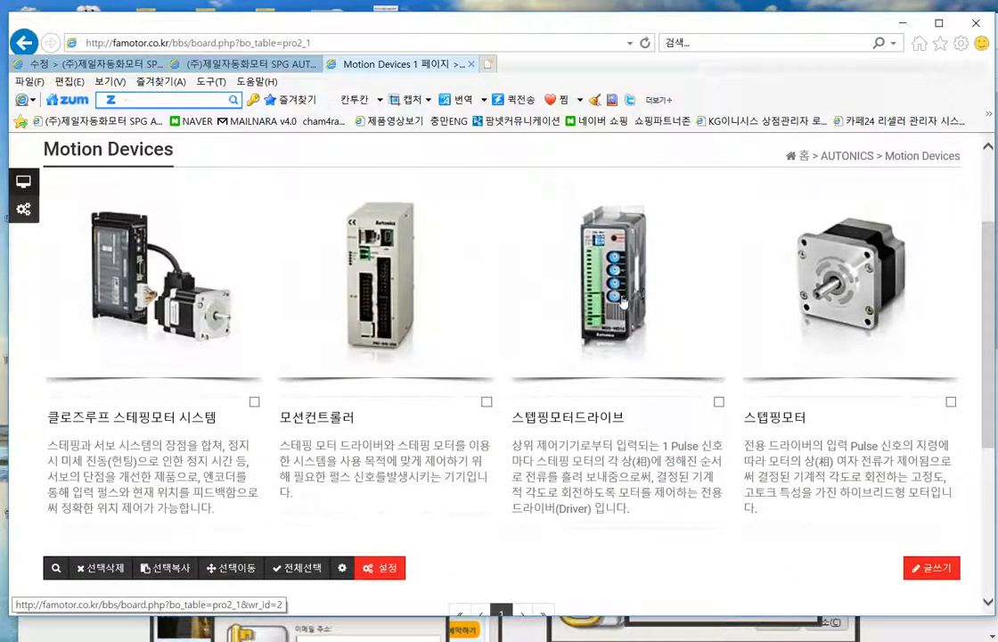
scroll(667, 312, "down", 2)
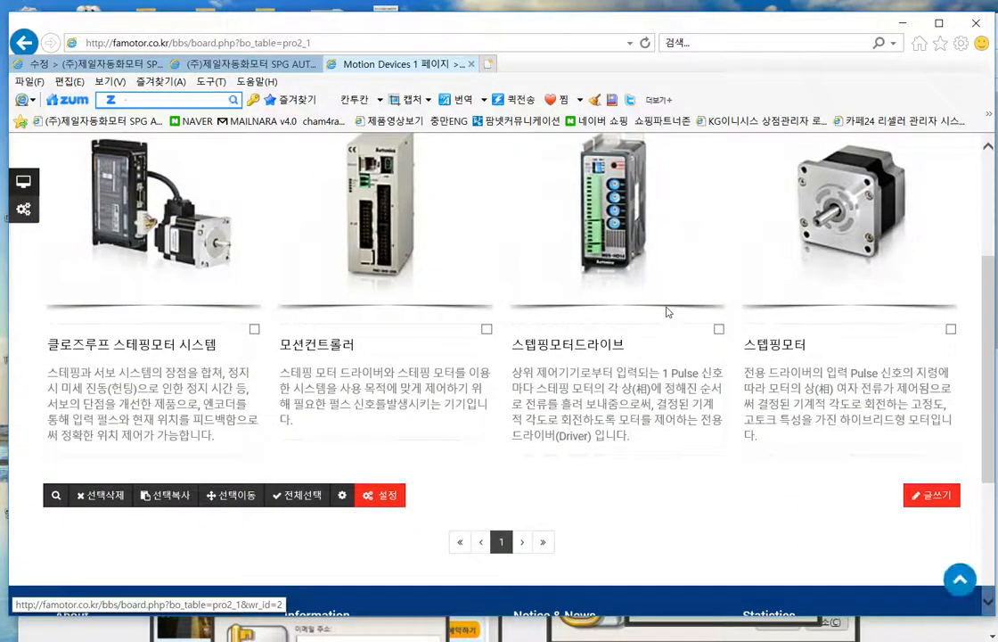
left_click(633, 232)
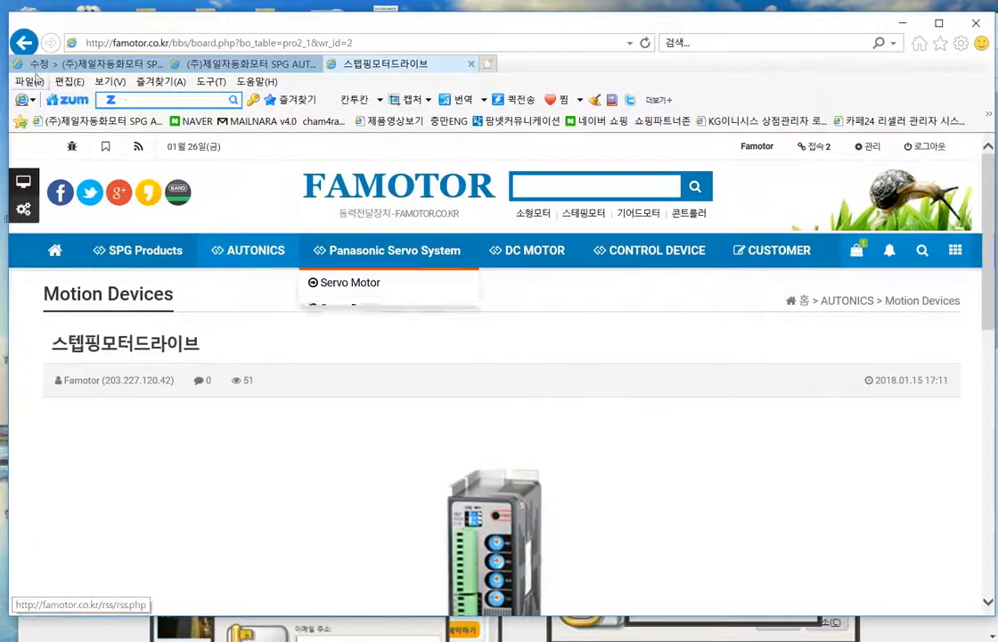
left_click(24, 43)
scroll(641, 428, "down", 2)
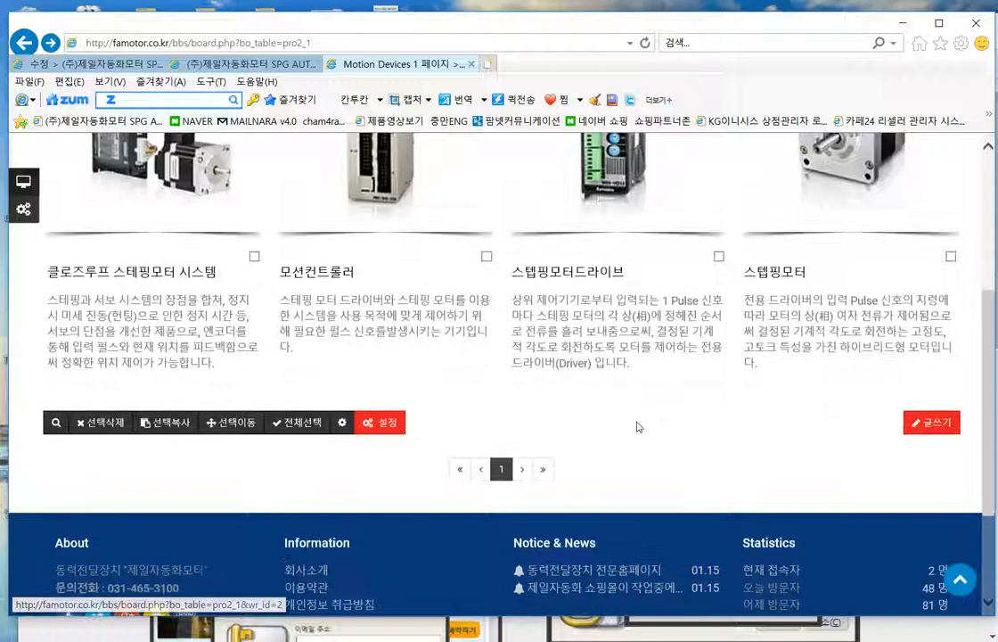
left_click(401, 422)
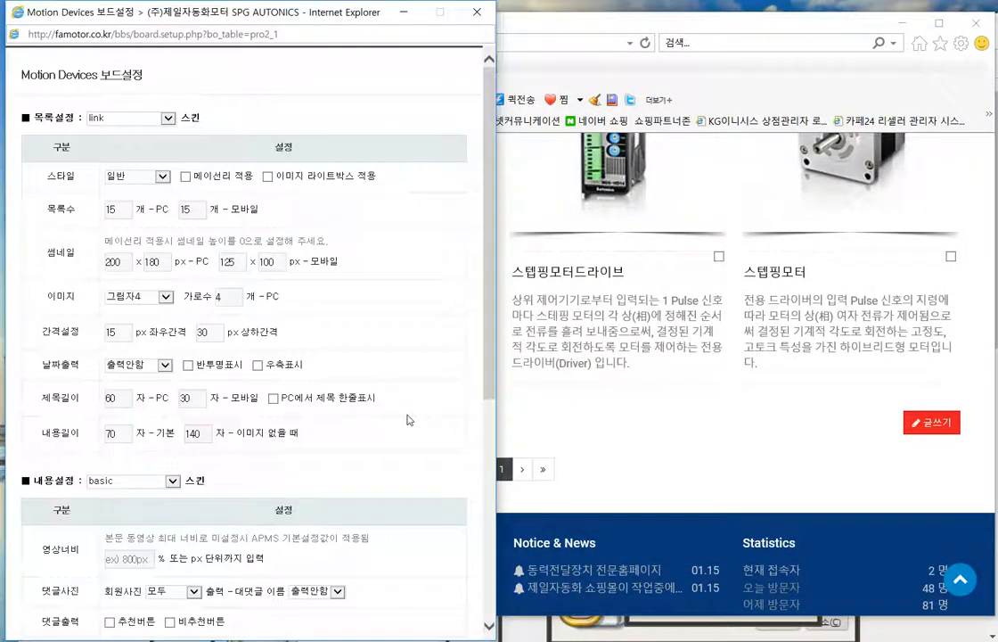
- Set 목록링크 to '글내용 - 현재창', save, and reopen the 스텝핑모터드라이브 post
scroll(407, 419, "down", 5)
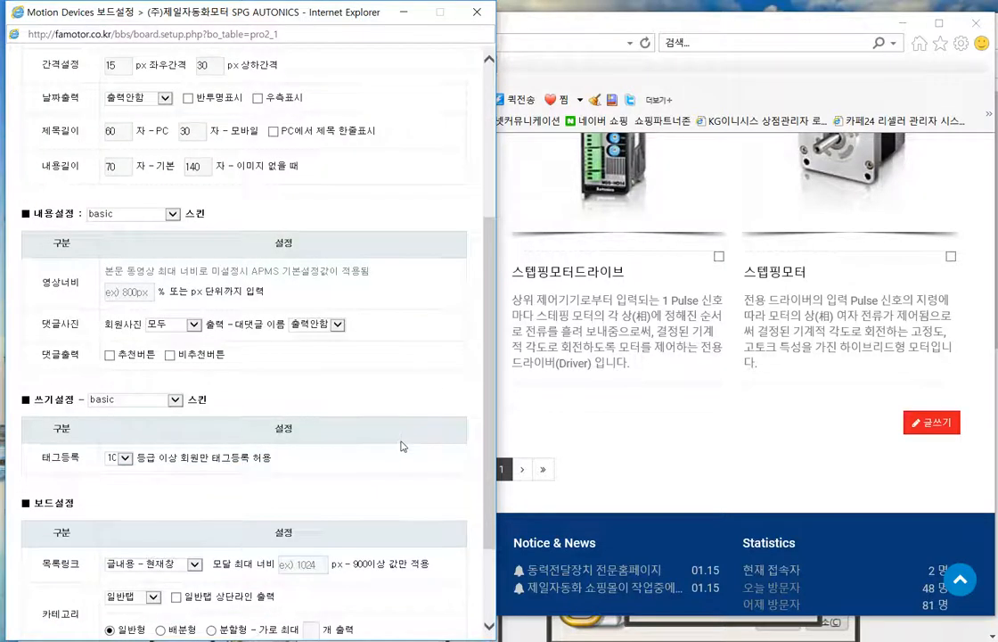
left_click(147, 441)
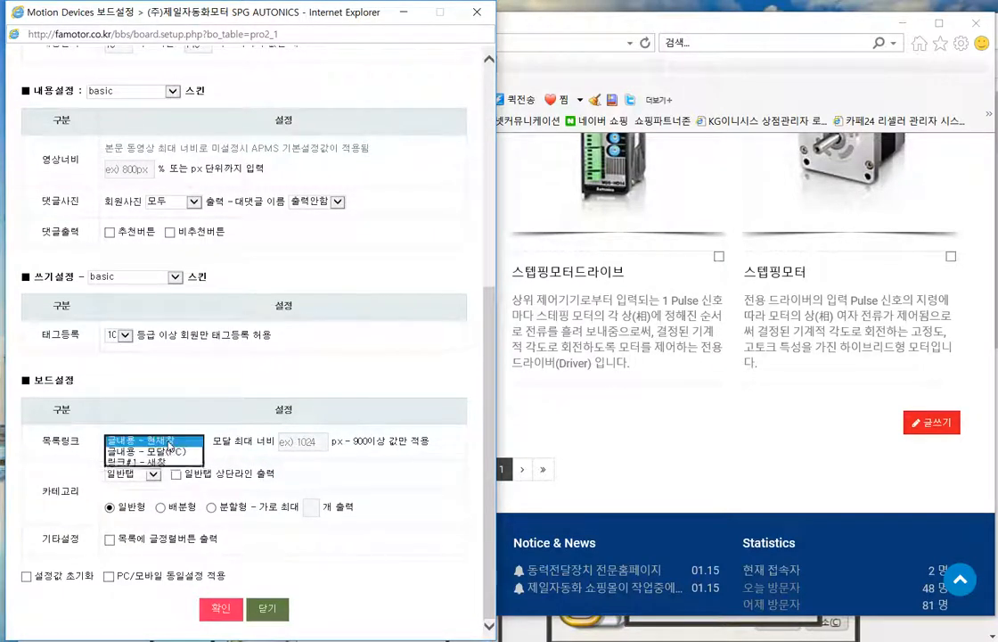
left_click(178, 439)
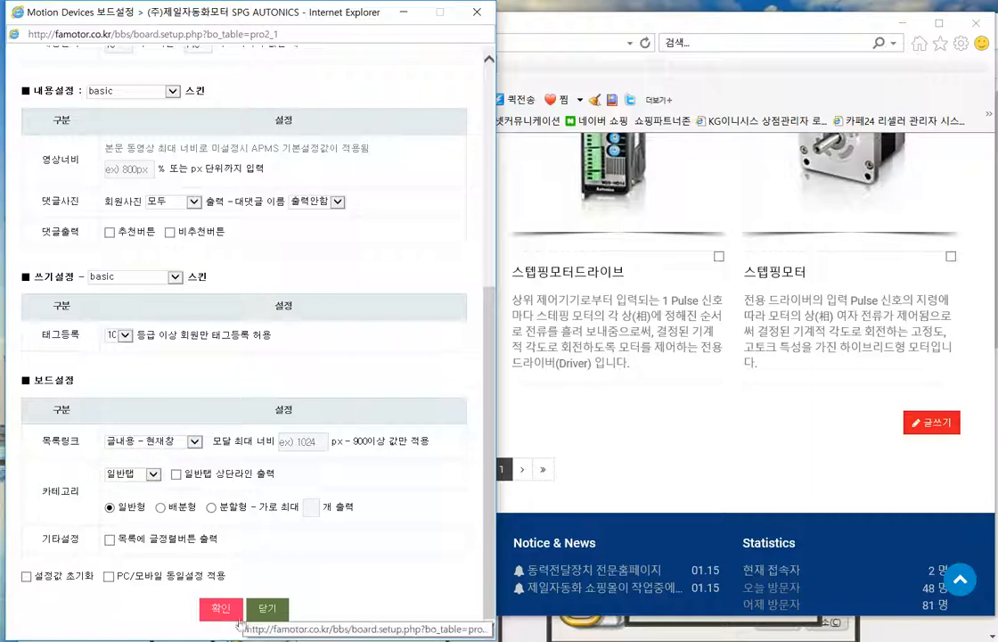
left_click(279, 608)
scroll(779, 410, "up", 3)
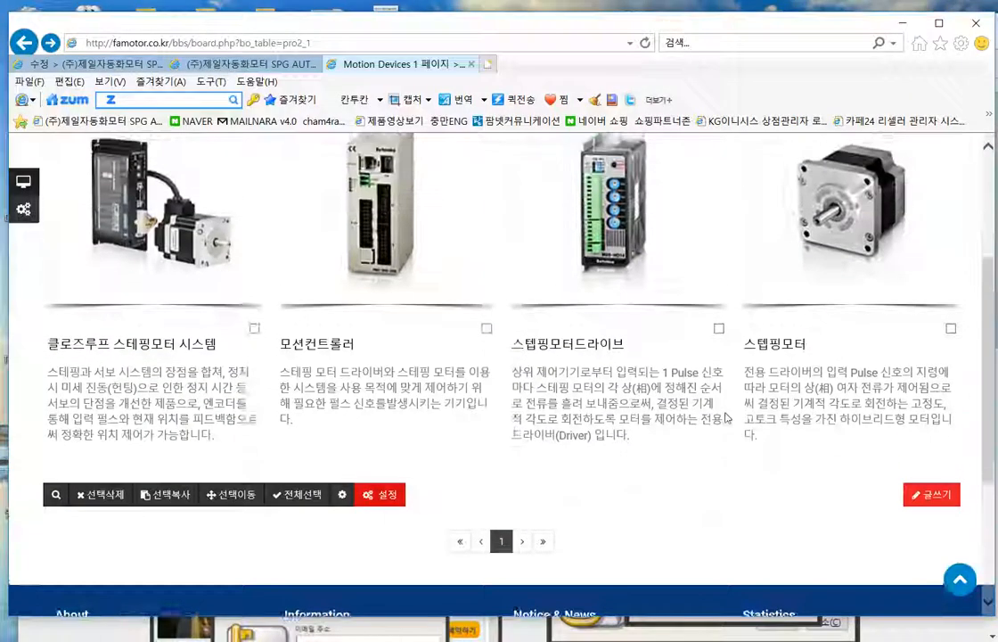
left_click(621, 368)
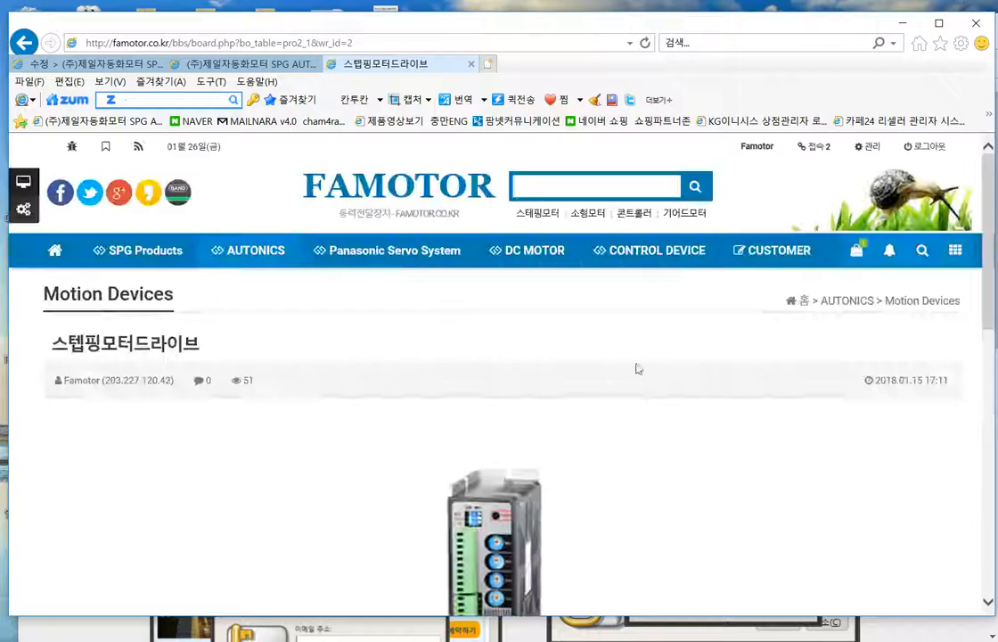
scroll(865, 264, "down", 5)
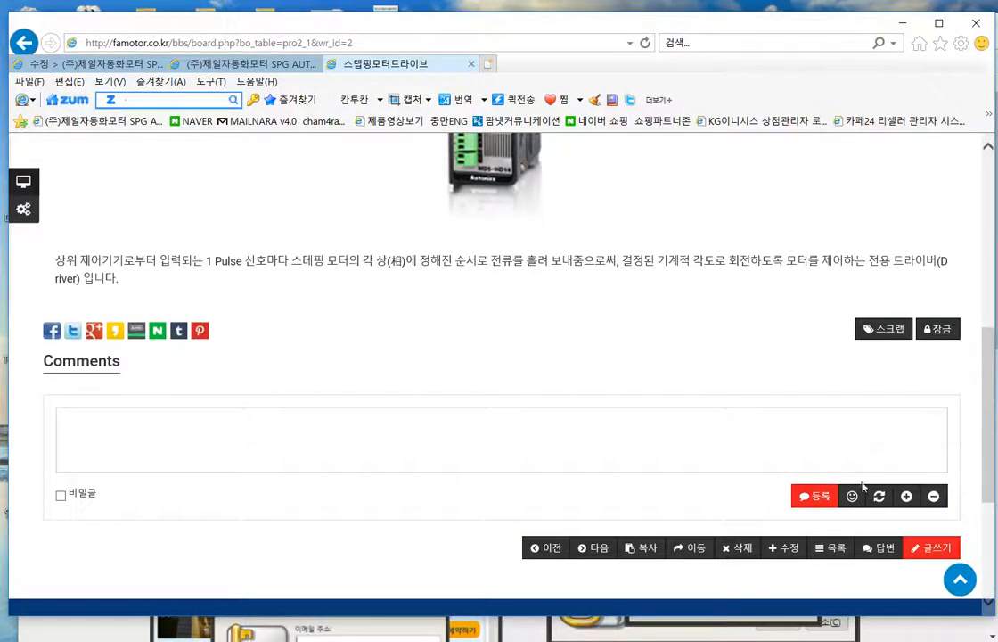
left_click(784, 547)
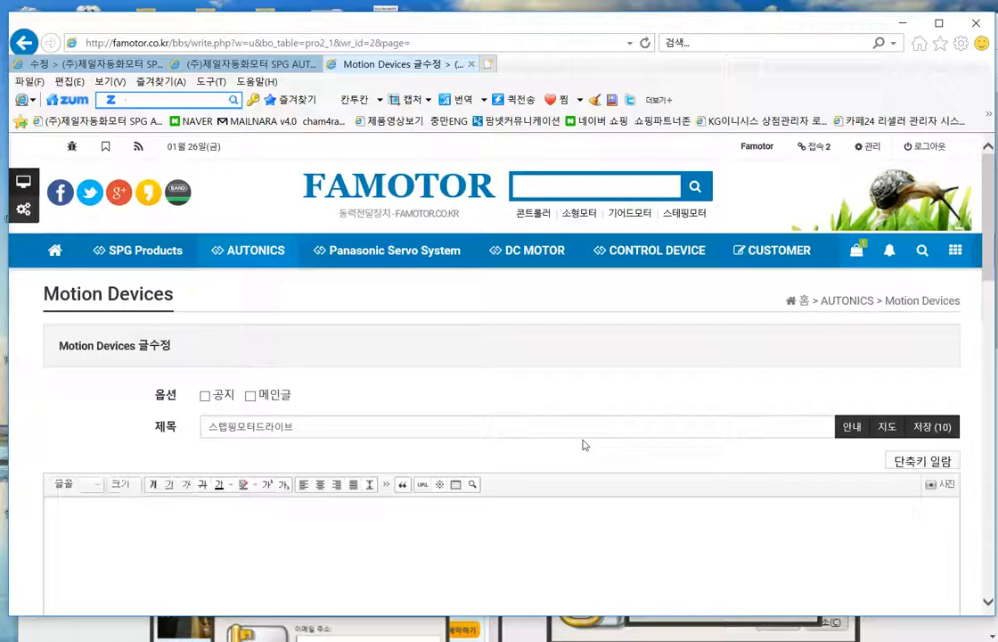
scroll(696, 446, "down", 6)
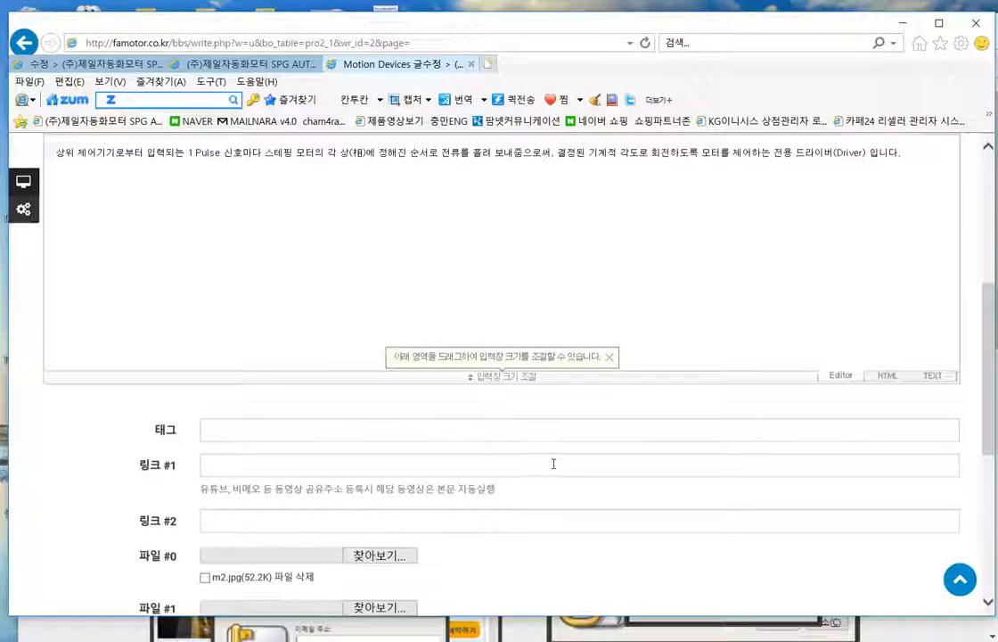
scroll(615, 463, "down", 3)
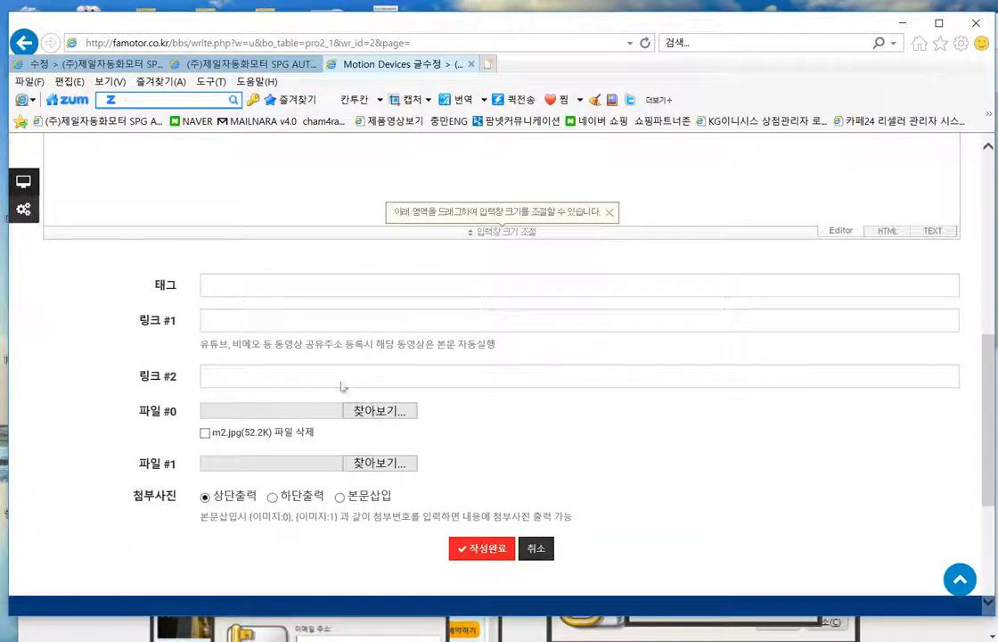
right_click(277, 325)
left_click(331, 384)
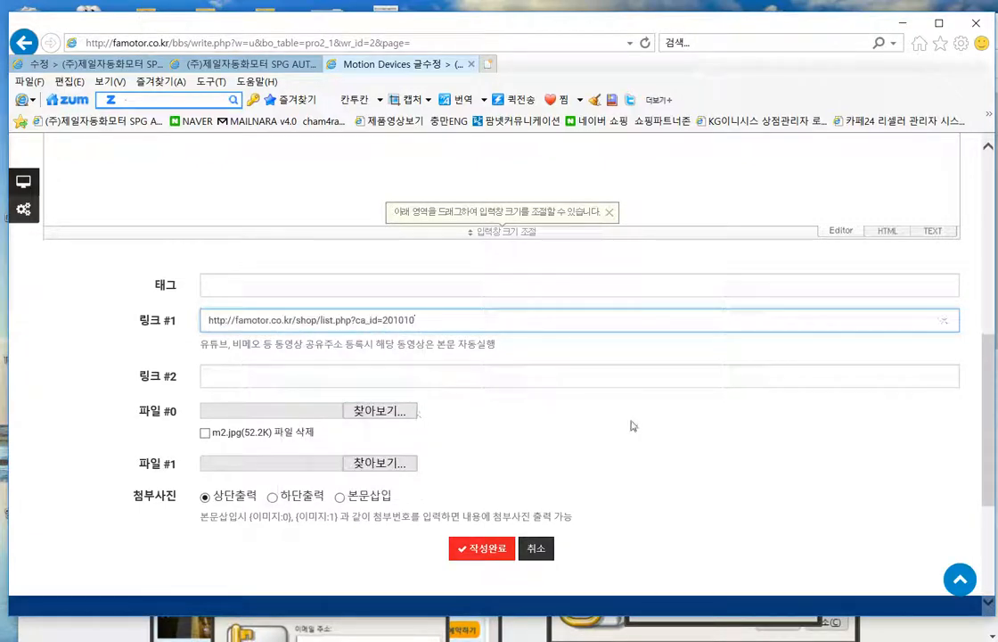
left_click(493, 554)
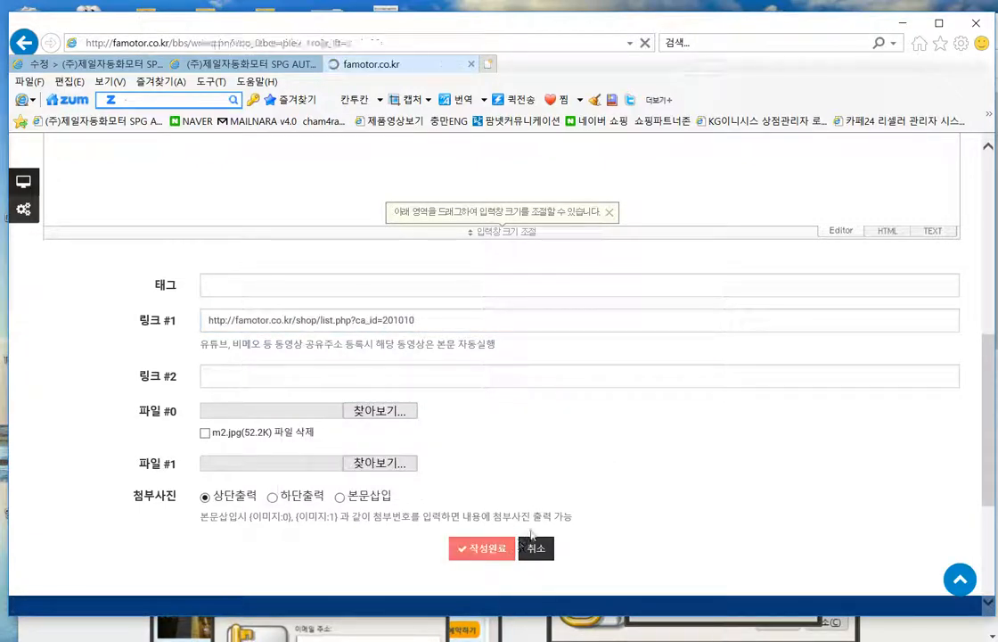
scroll(602, 508, "down", 10)
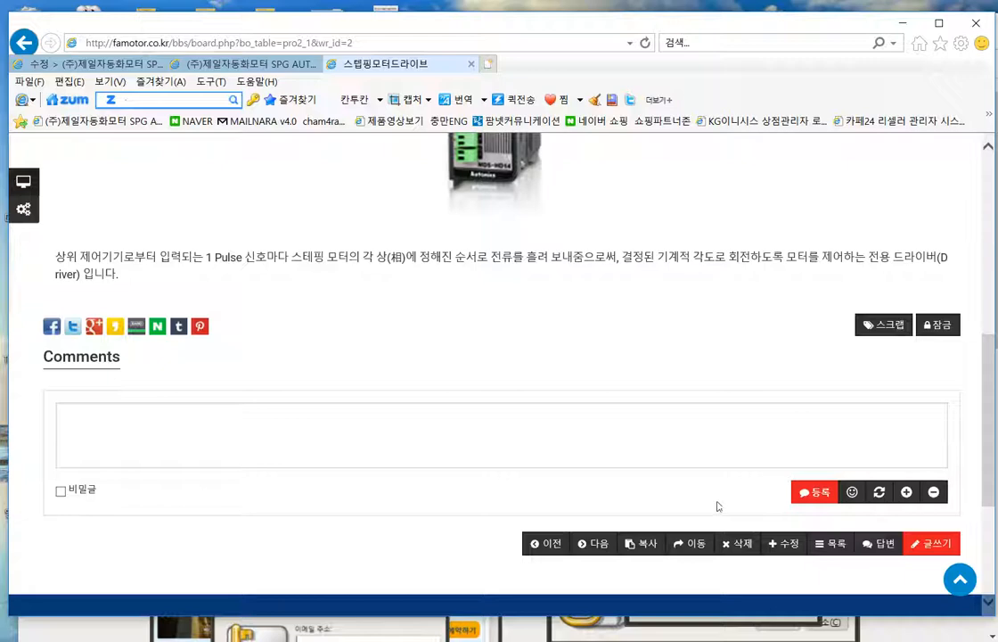
left_click(830, 543)
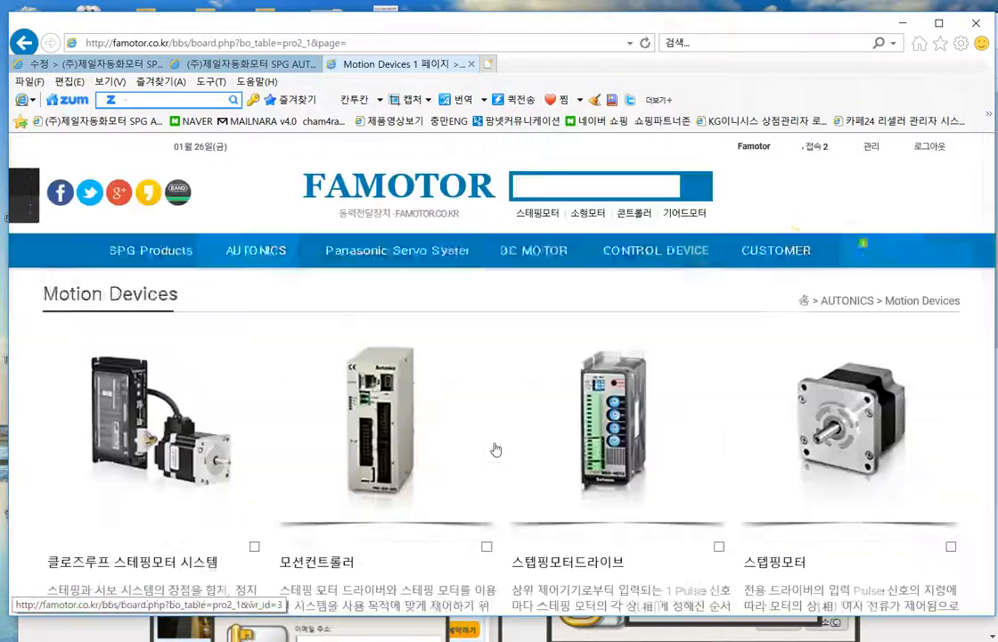
- Check the 스텝핑모터드라이브 post's link, then return to the Motion Devices list
scroll(495, 449, "down", 4)
scroll(623, 363, "up", 2)
left_click(623, 363)
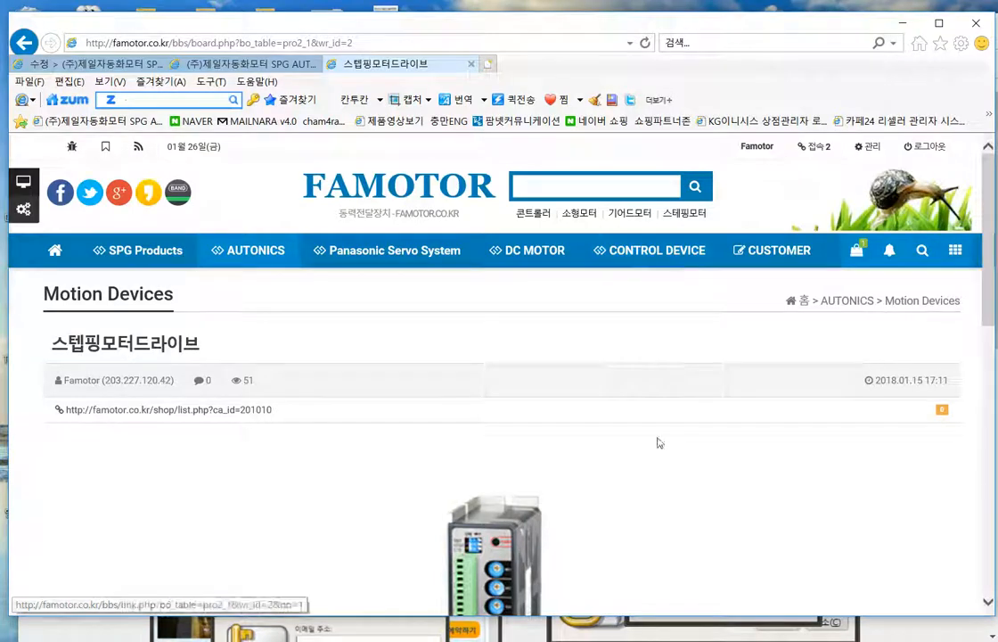
scroll(658, 455, "down", 1)
scroll(655, 466, "up", 1)
left_click(24, 42)
- Set the board's 목록링크 to '링크#1 - 새창', save, and close the settings window
scroll(648, 384, "down", 2)
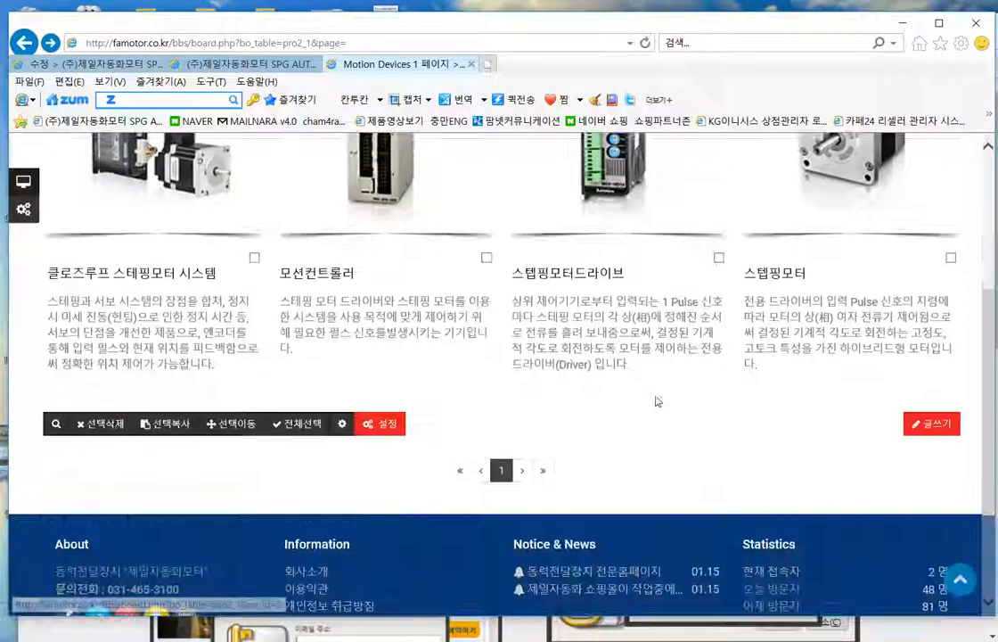
left_click(389, 424)
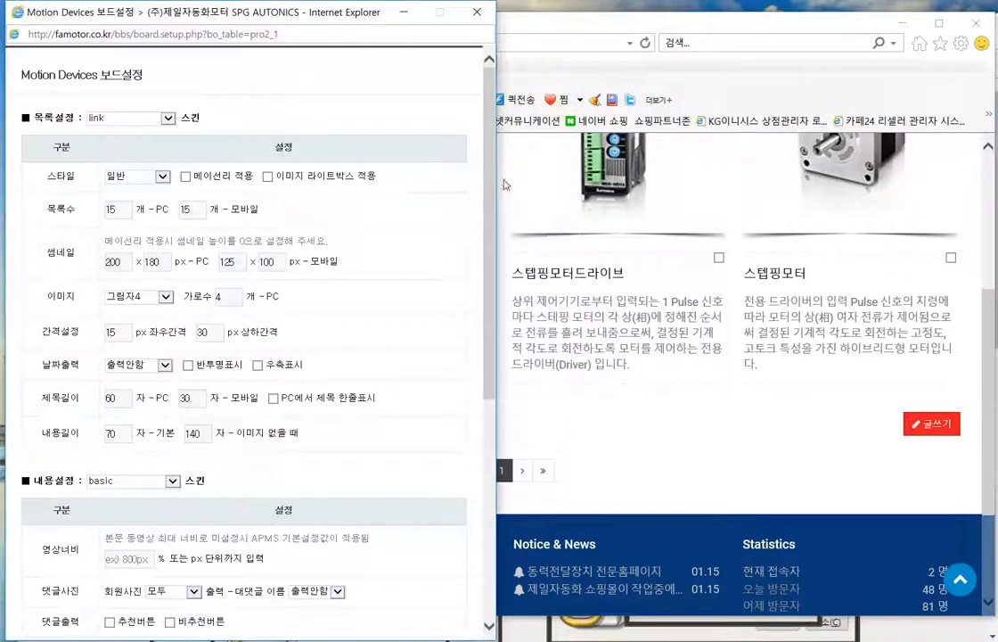
scroll(482, 300, "down", 2)
scroll(479, 374, "down", 3)
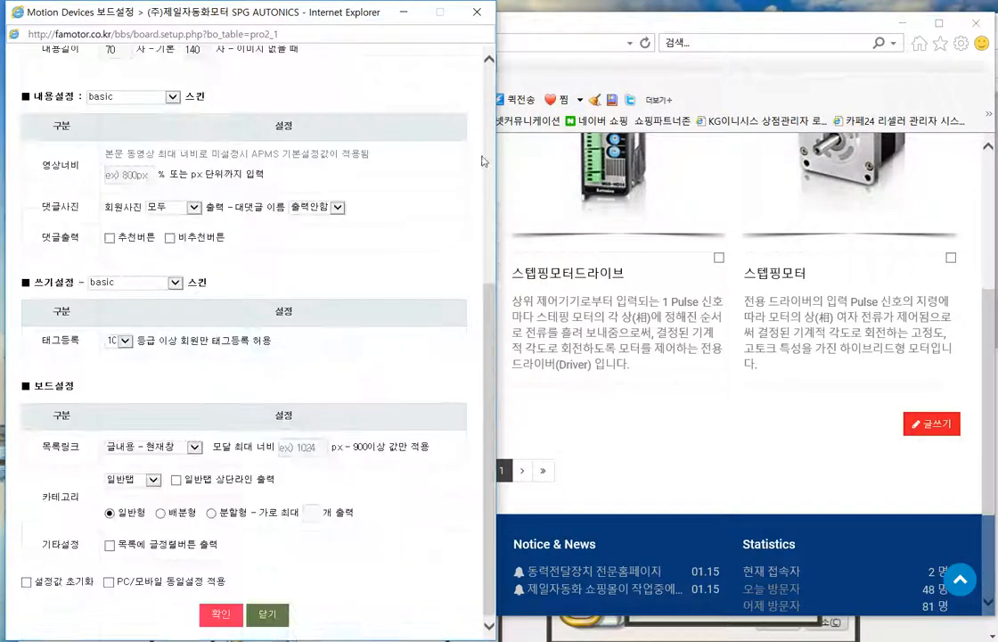
left_click(161, 441)
left_click(152, 458)
left_click(219, 608)
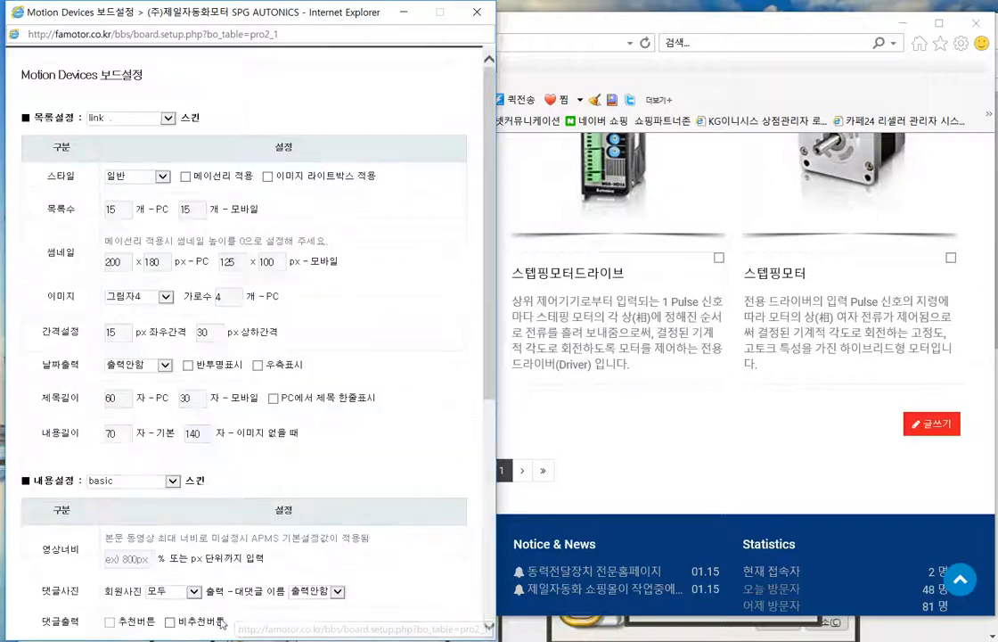
left_click(477, 13)
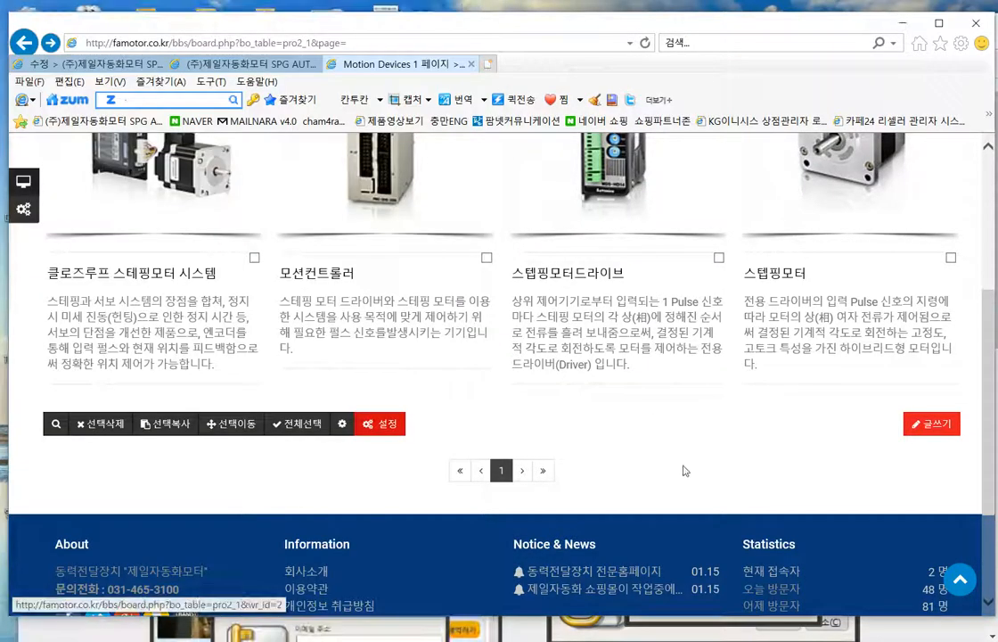
right_click(706, 447)
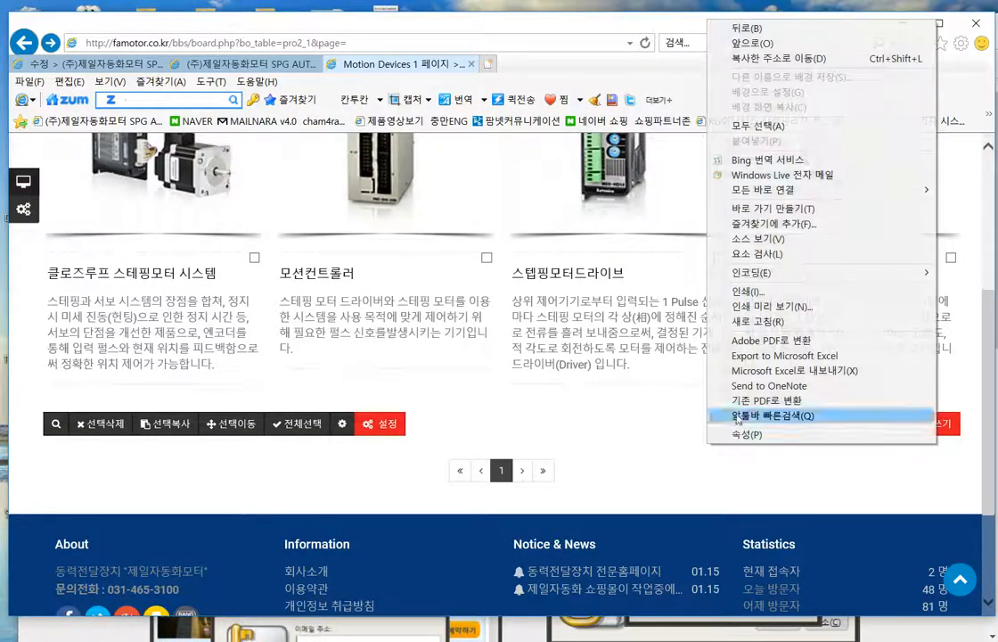
- Reload the list and scroll through the 모션드라이브1 category page showing 오토닉스 상품2
left_click(748, 321)
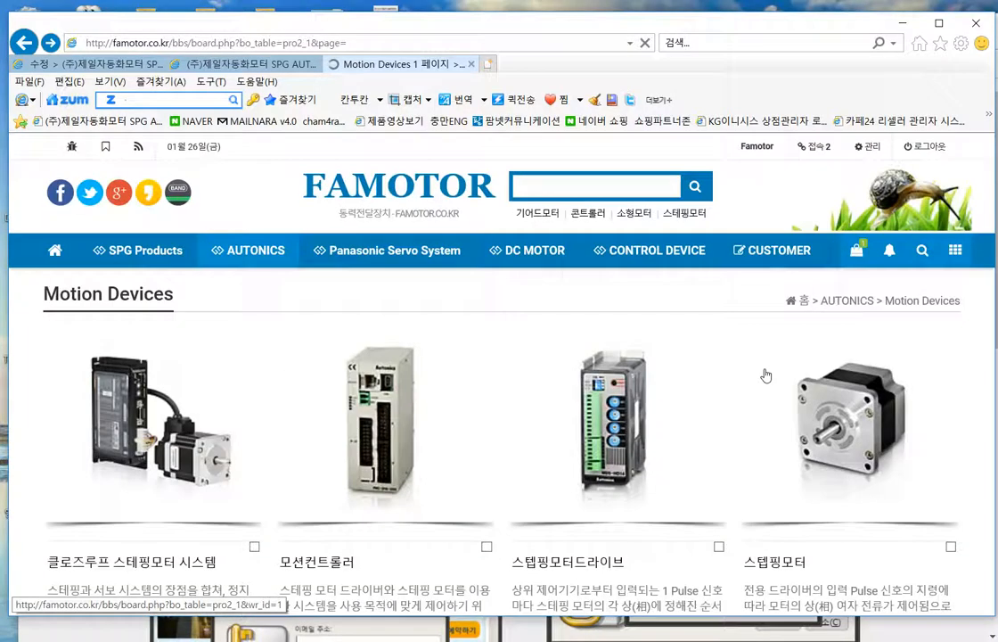
scroll(762, 402, "up", 1)
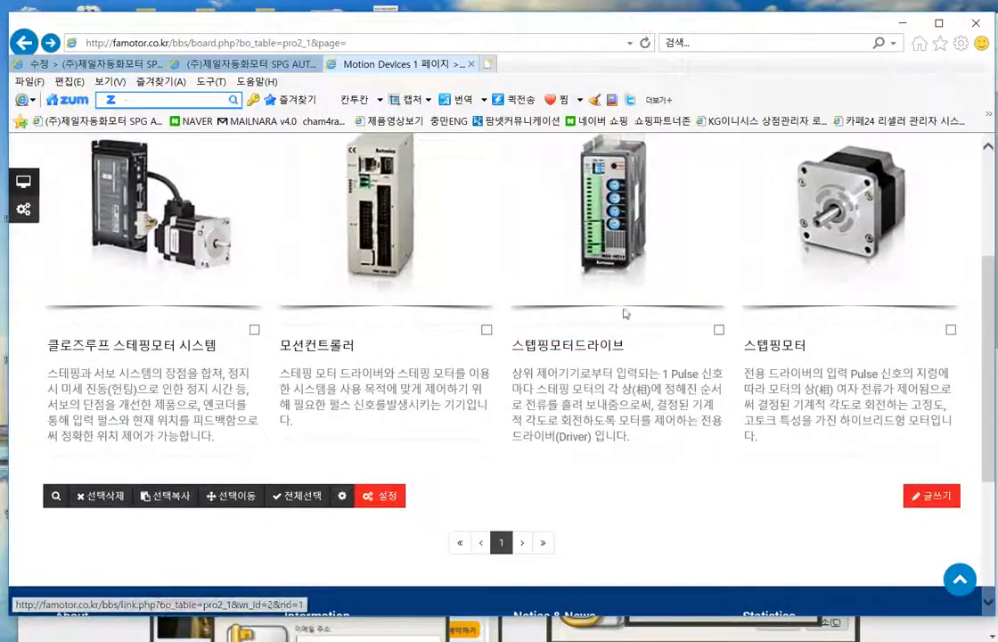
scroll(643, 400, "up", 2)
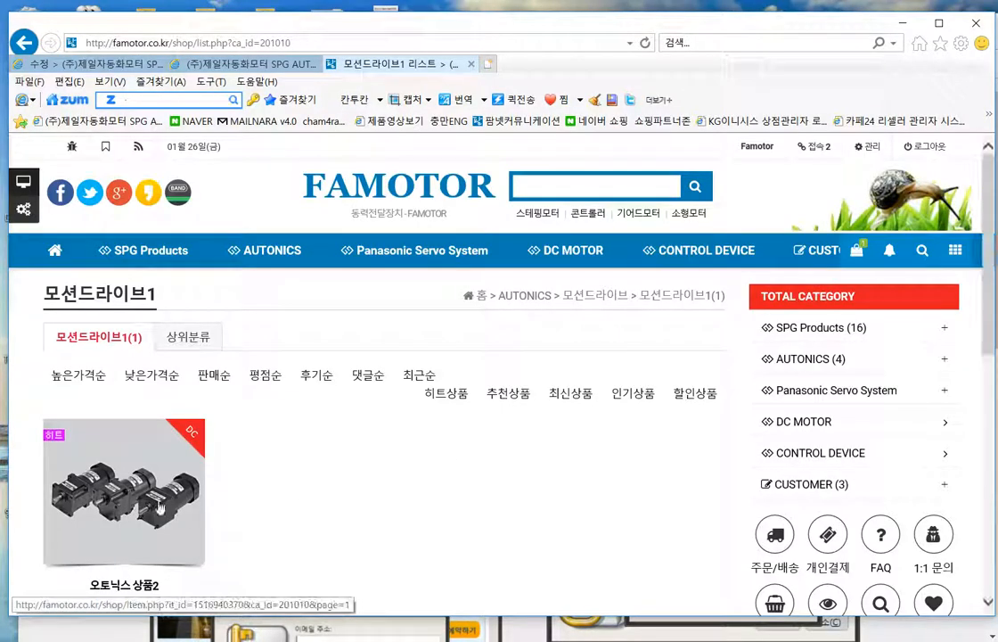
scroll(511, 477, "down", 3)
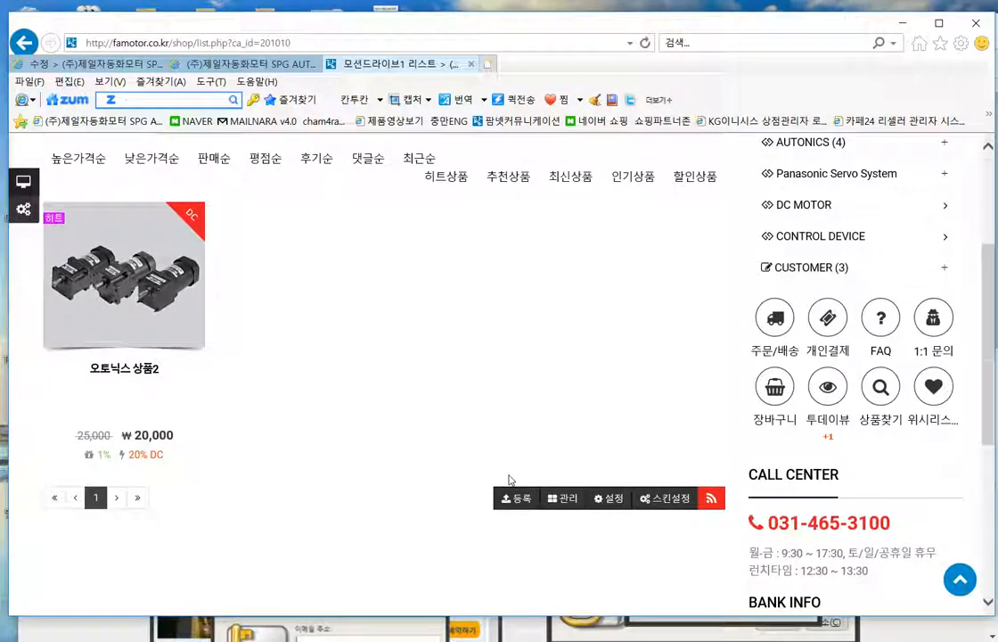
scroll(511, 477, "up", 3)
scroll(509, 480, "down", 2)
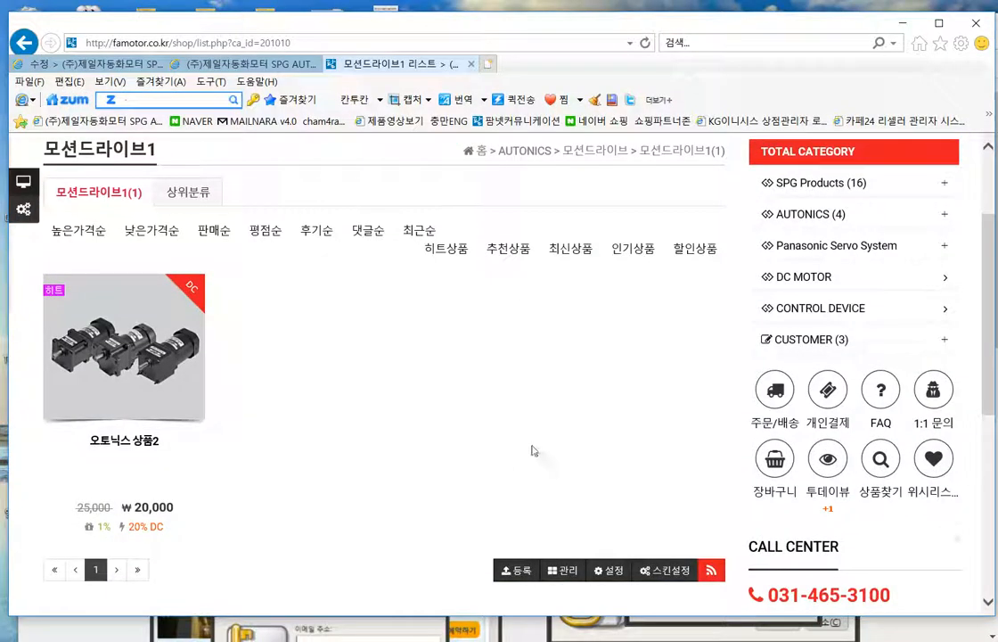
scroll(571, 423, "down", 2)
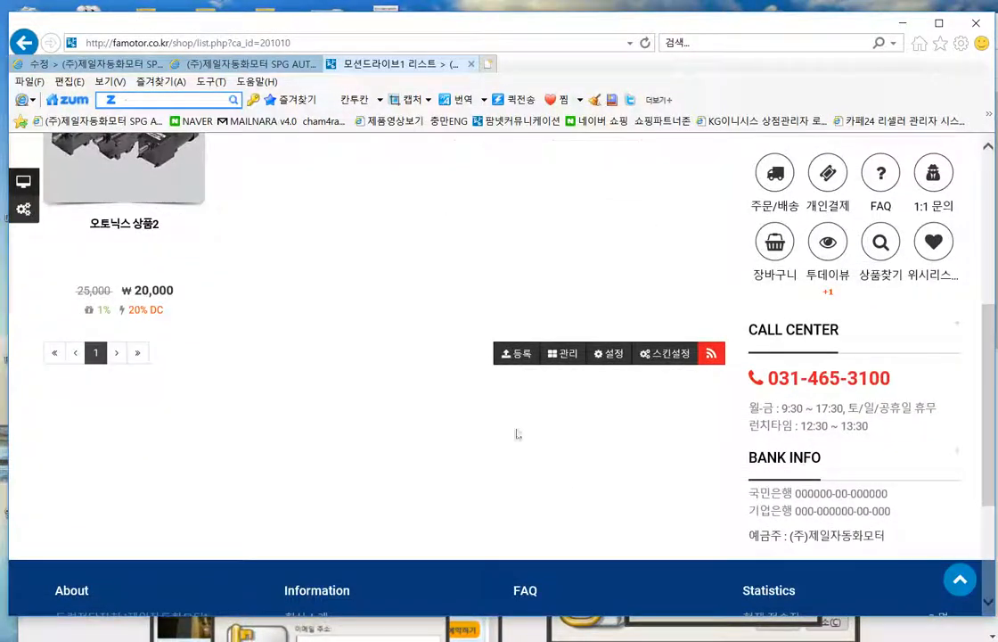
scroll(463, 449, "up", 3)
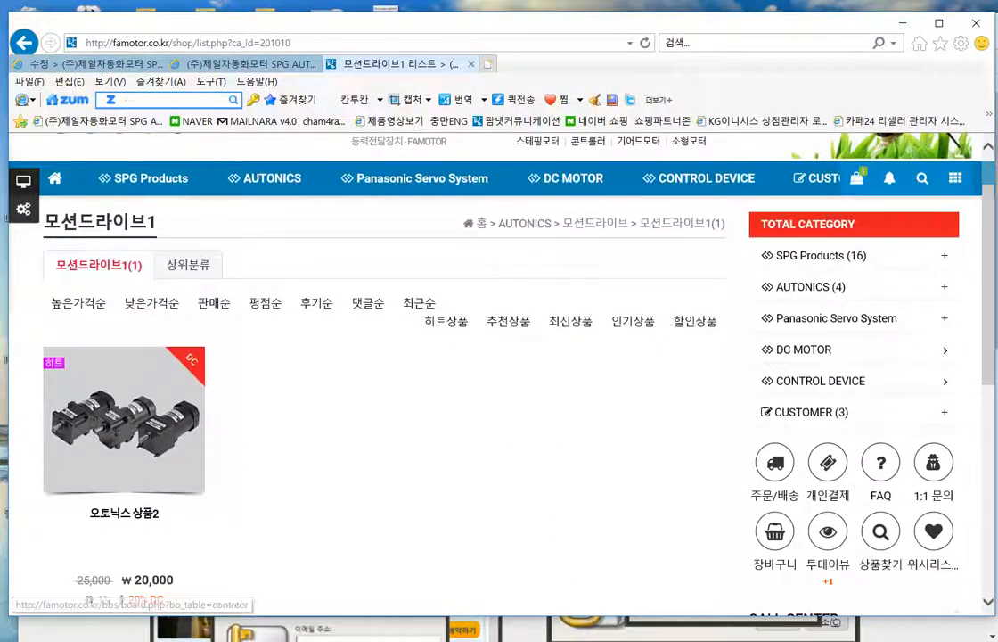